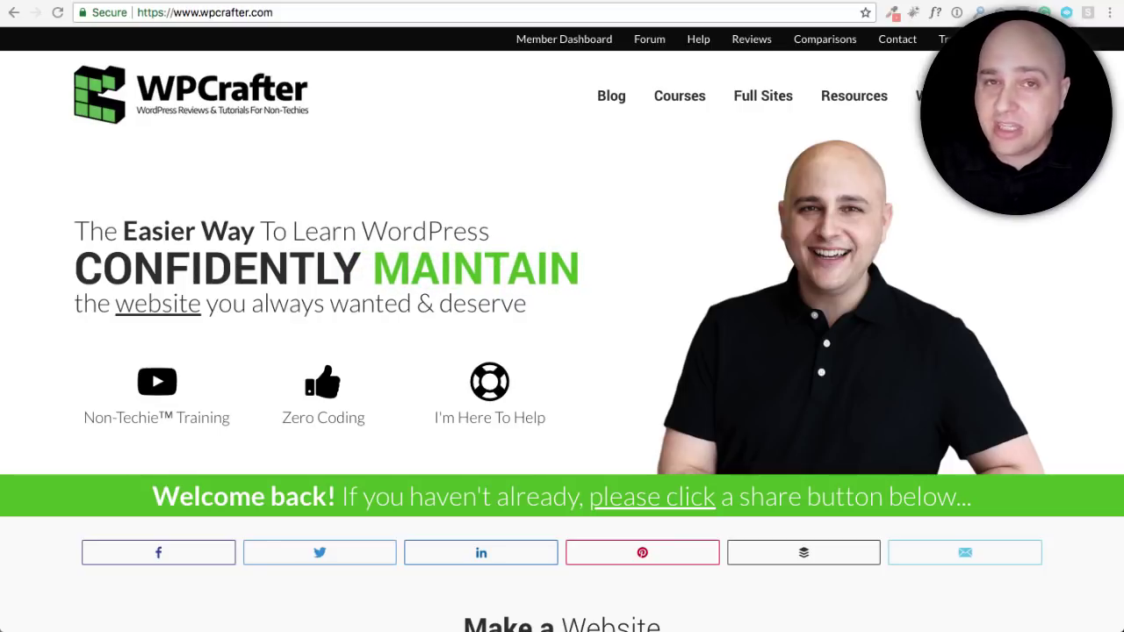
# Switch from the WPCrafter site to the already-open Freshdesk homepage tab
pyautogui.click(745, 3)
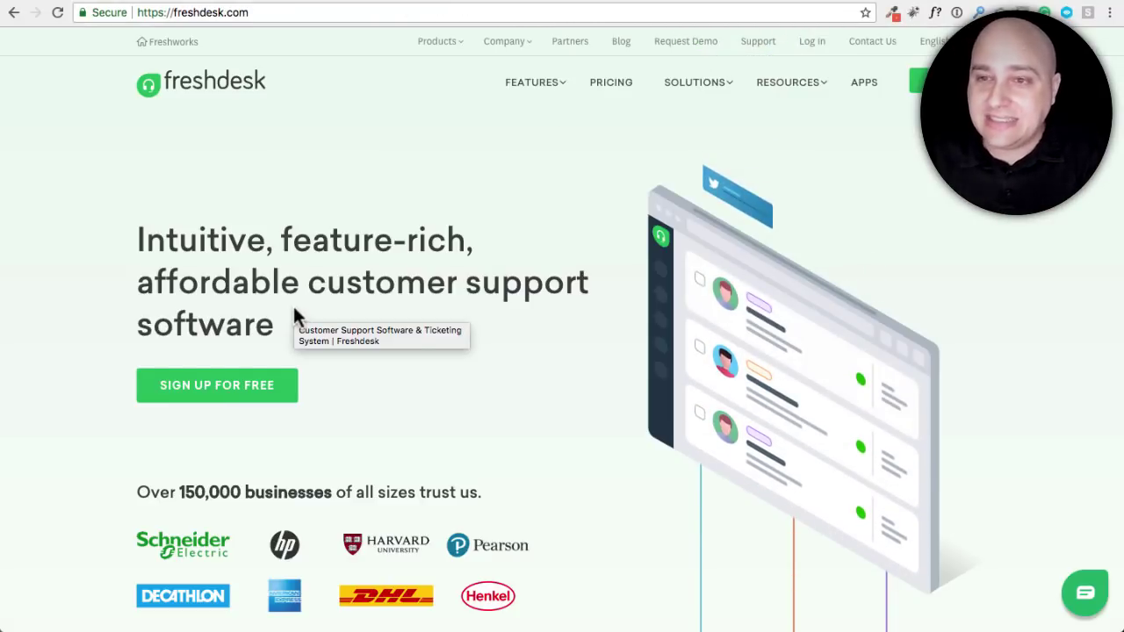
# Scroll down the Freshdesk homepage toward the pricing plans
pyautogui.scroll(-3, 296, 316)
pyautogui.scroll(-15, 365, 302)
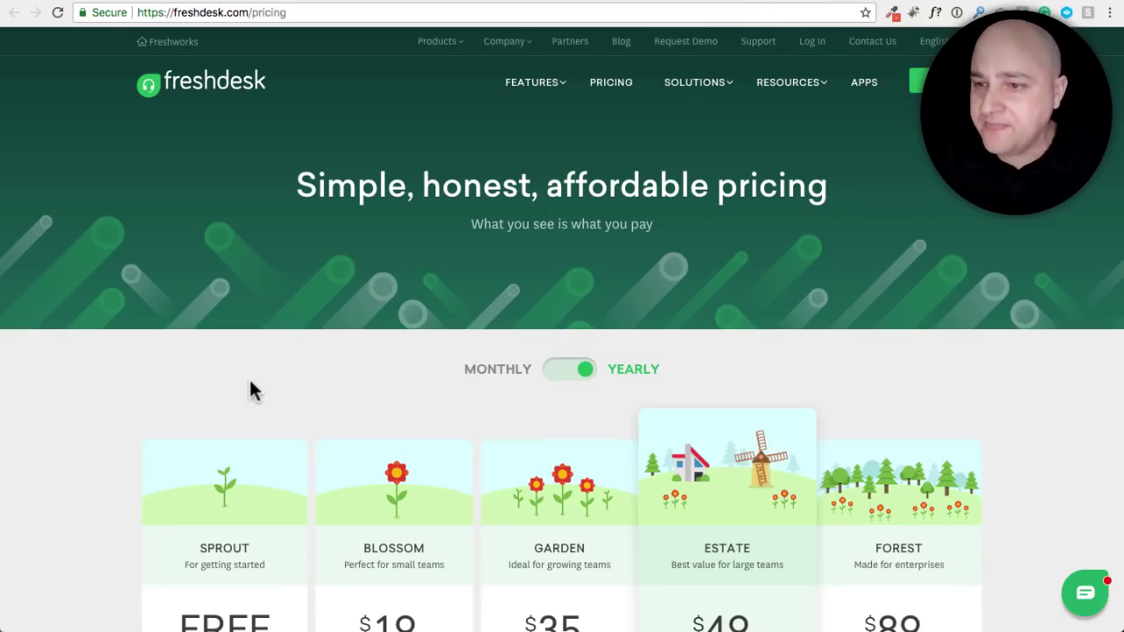
pyautogui.scroll(-2, 235, 346)
pyautogui.scroll(-3, 134, 344)
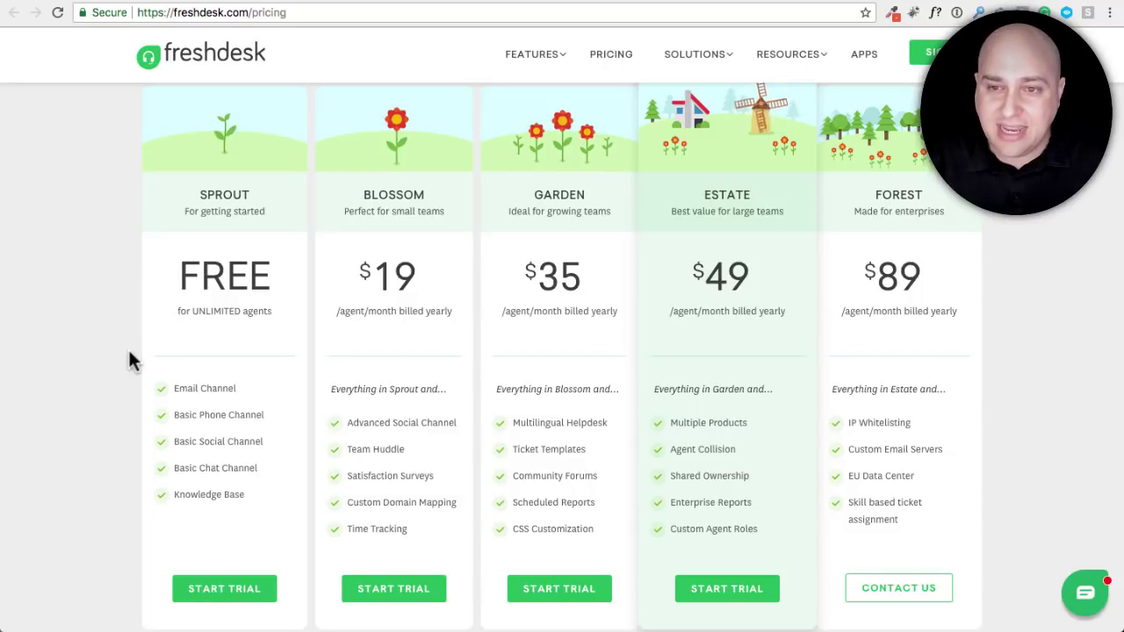
pyautogui.moveTo(237, 389); pyautogui.dragTo(169, 390)
pyautogui.click(107, 384)
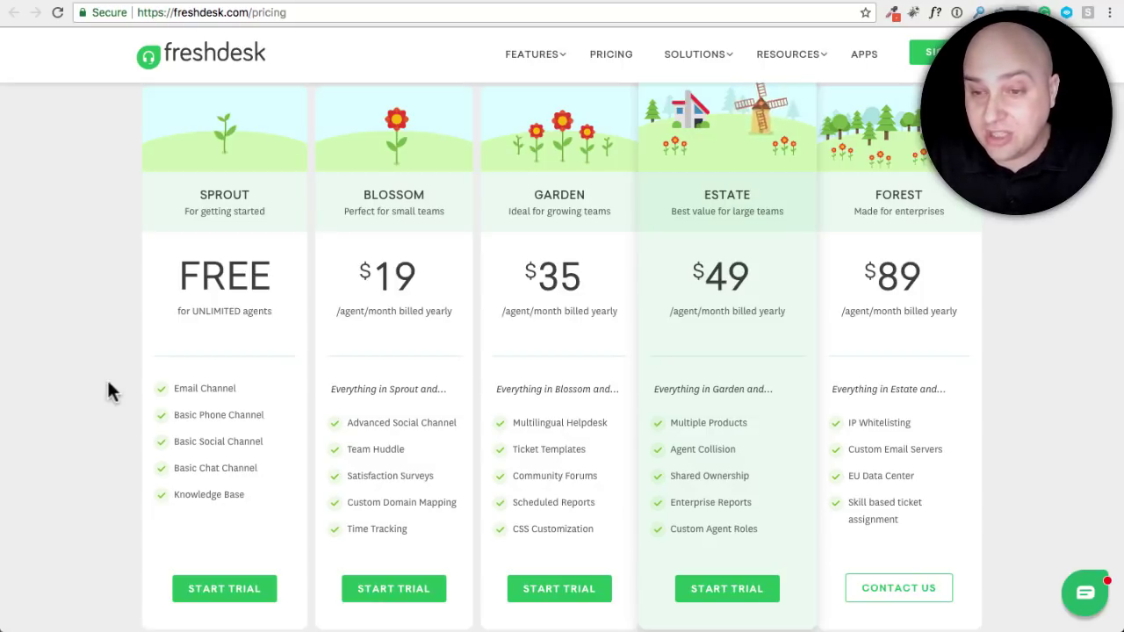
pyautogui.scroll(-2, 108, 391)
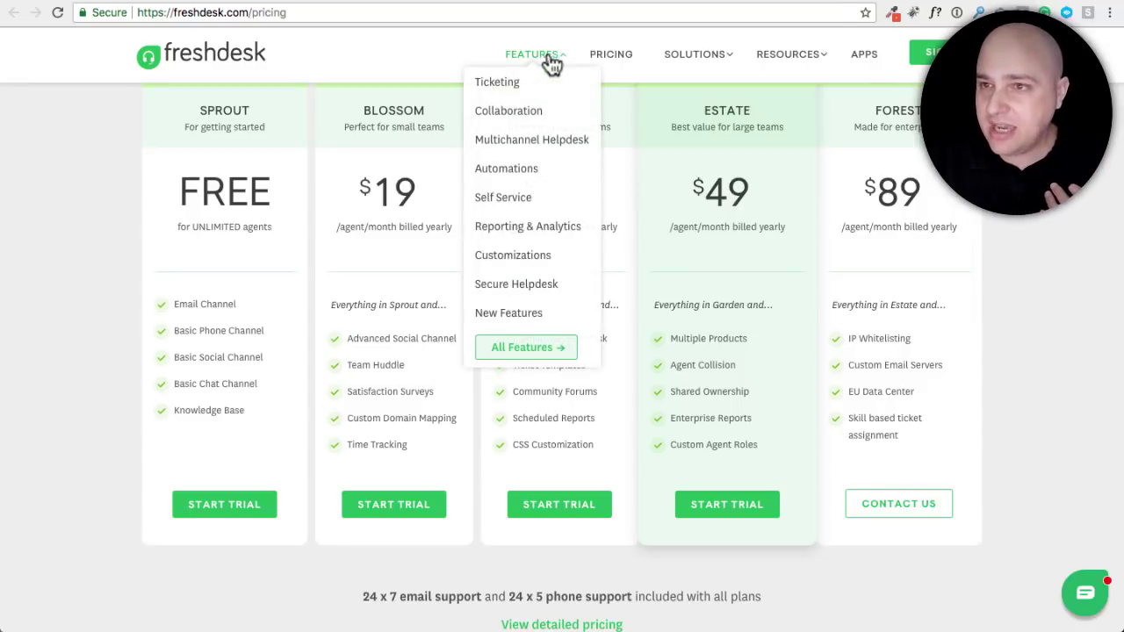
pyautogui.hotkey('alt', 'Left')
pyautogui.scroll(10, 647, 226)
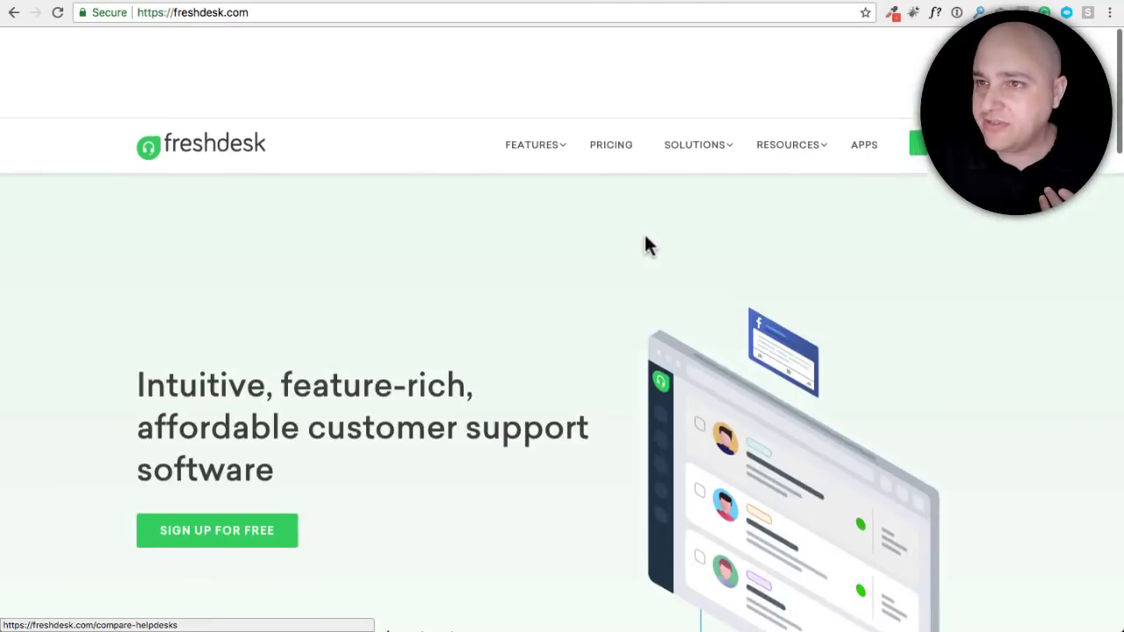
pyautogui.scroll(-1, 606, 195)
pyautogui.moveTo(439, 49)
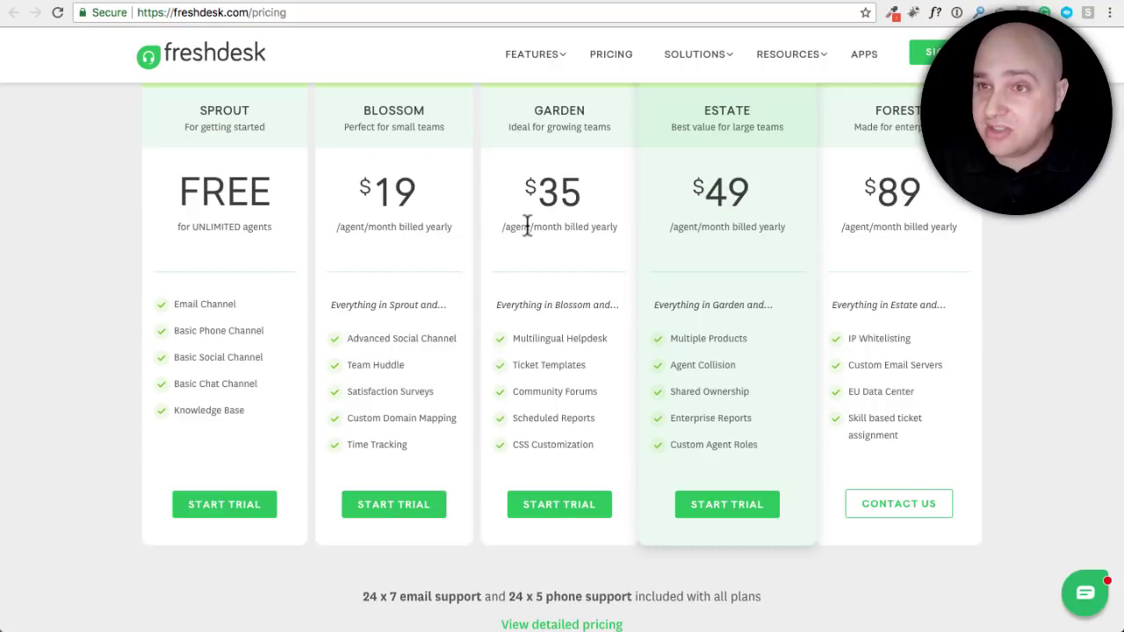
# Start a free trial from the Sprout (FREE) plan on the pricing page
pyautogui.scroll(1, 460, 287)
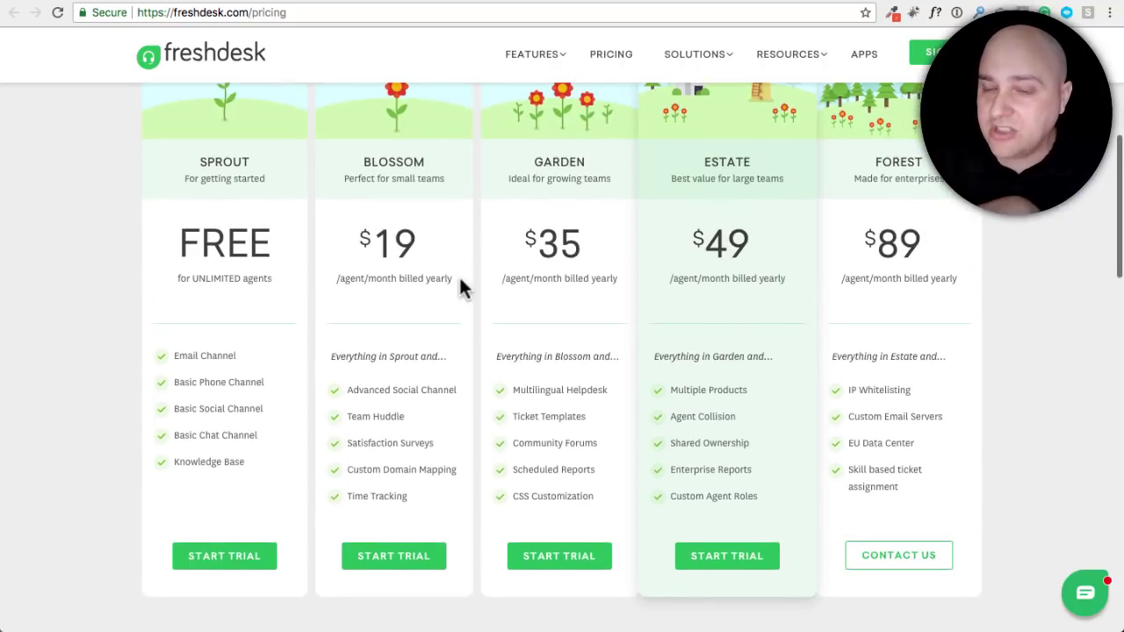
pyautogui.scroll(-1, 379, 286)
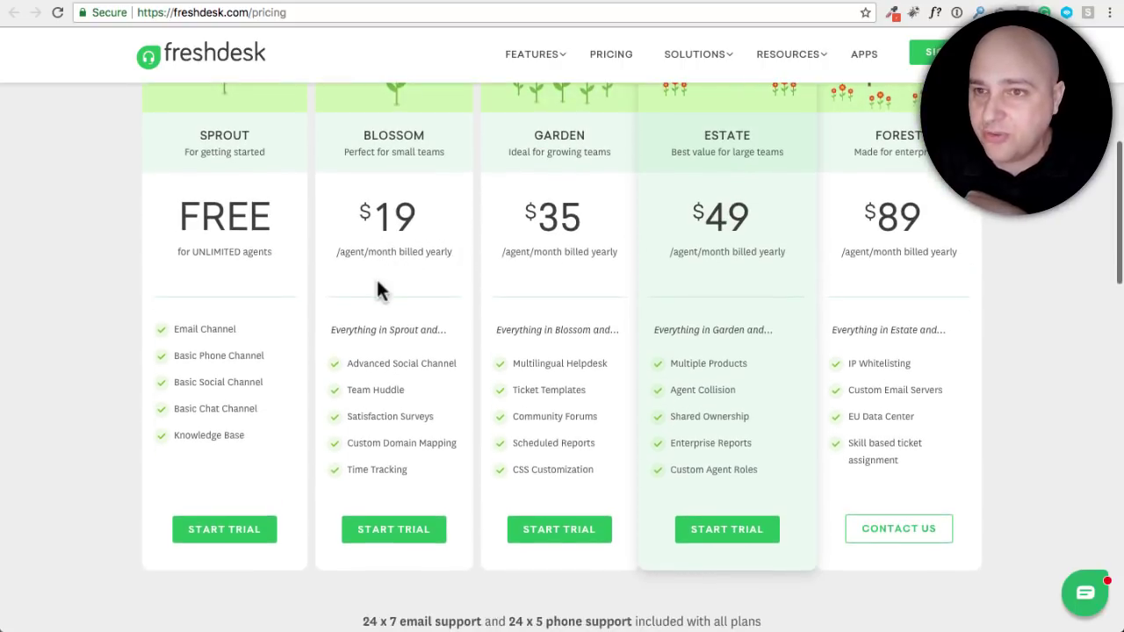
pyautogui.scroll(-2, 377, 281)
pyautogui.click(227, 477)
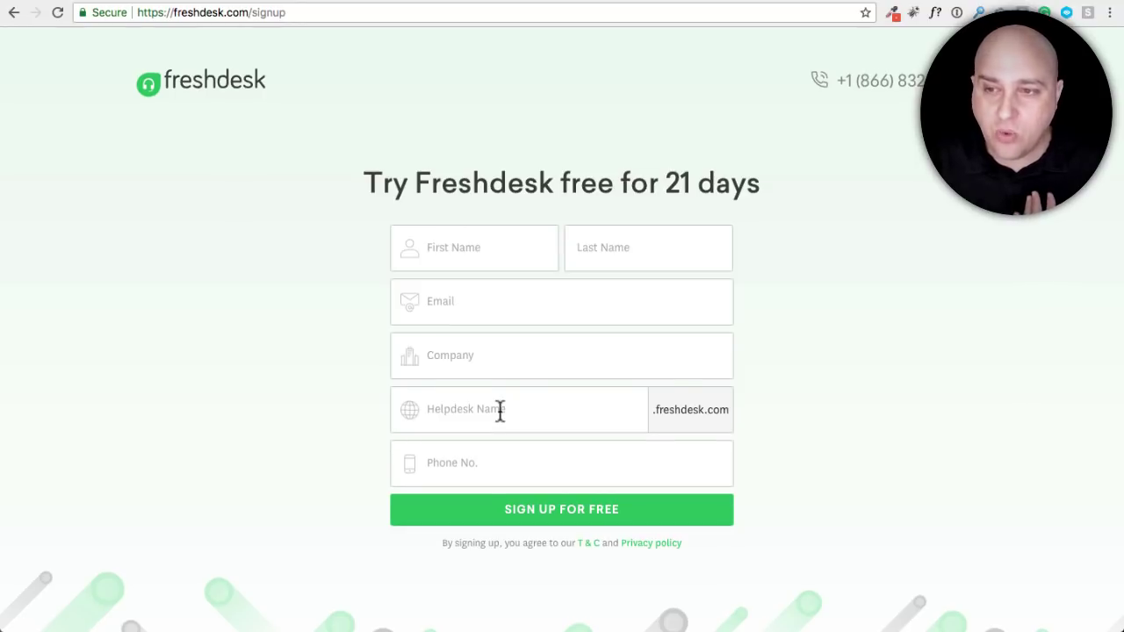
# Enter helpdesk name showthedemo in the trial form and sign up for free
pyautogui.click(499, 408)
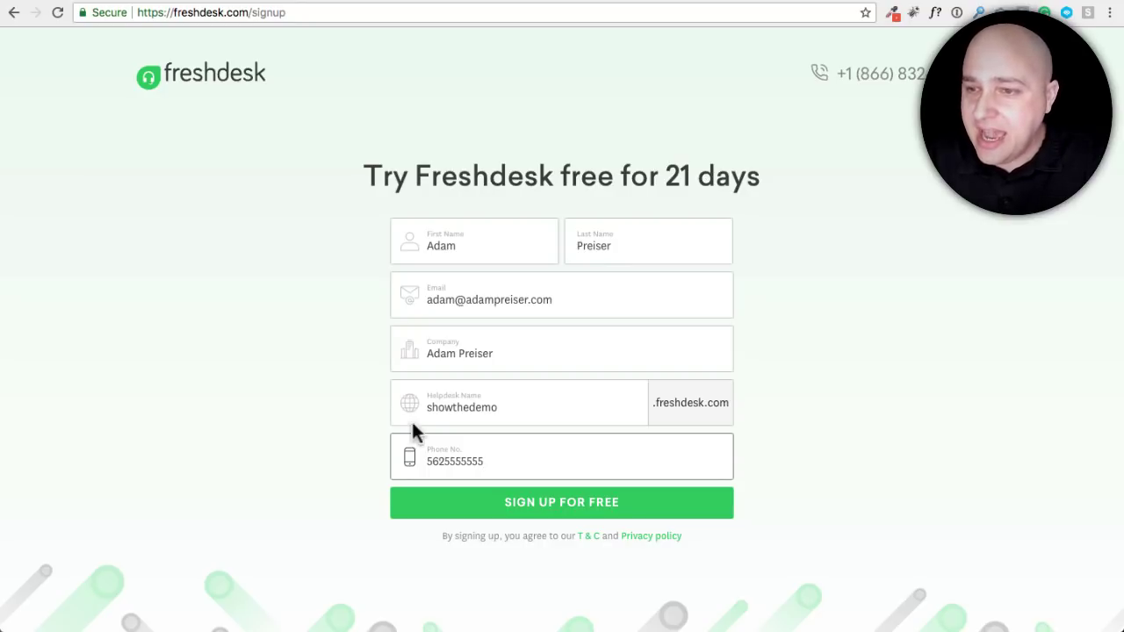
pyautogui.click(552, 510)
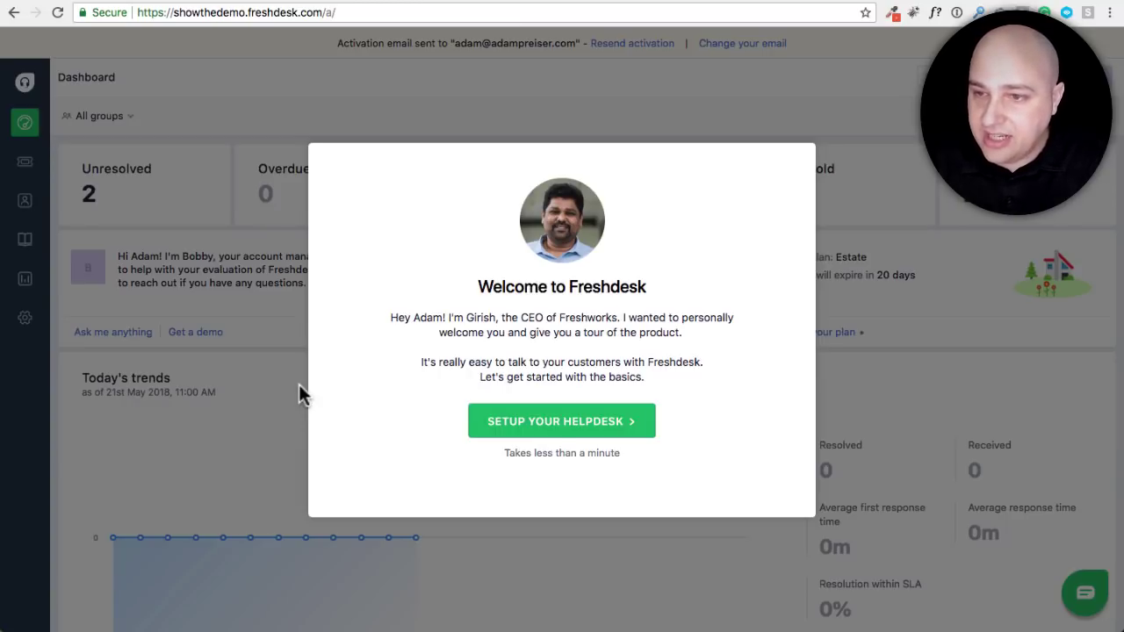
# Choose Setup Your Helpdesk in the welcome dialog, then skip the setup tour
pyautogui.click(562, 427)
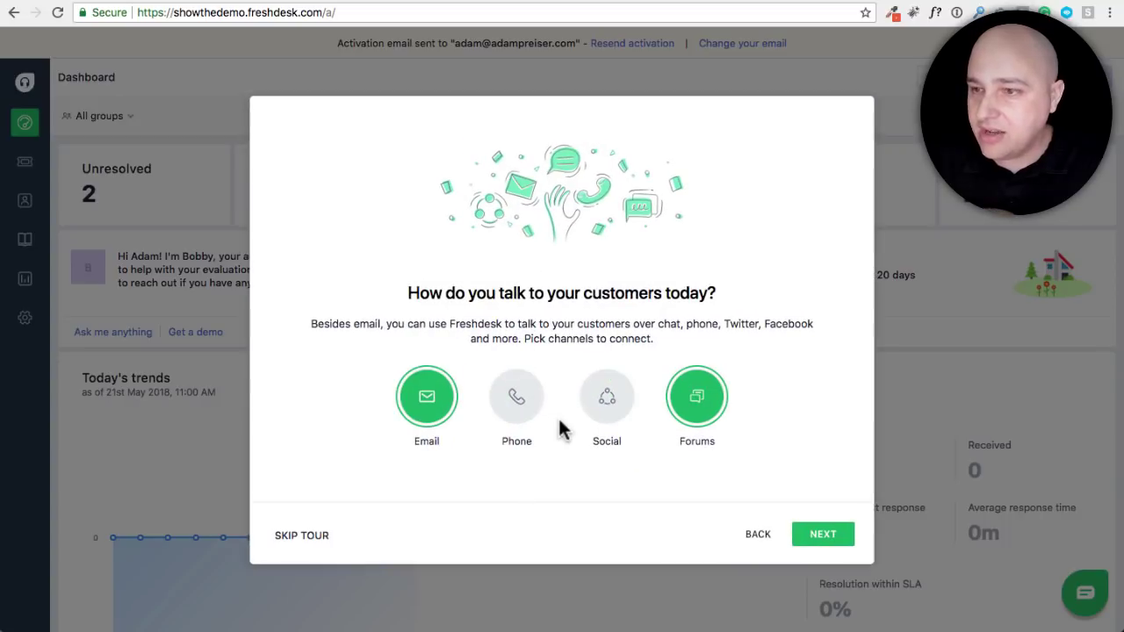
pyautogui.click(287, 536)
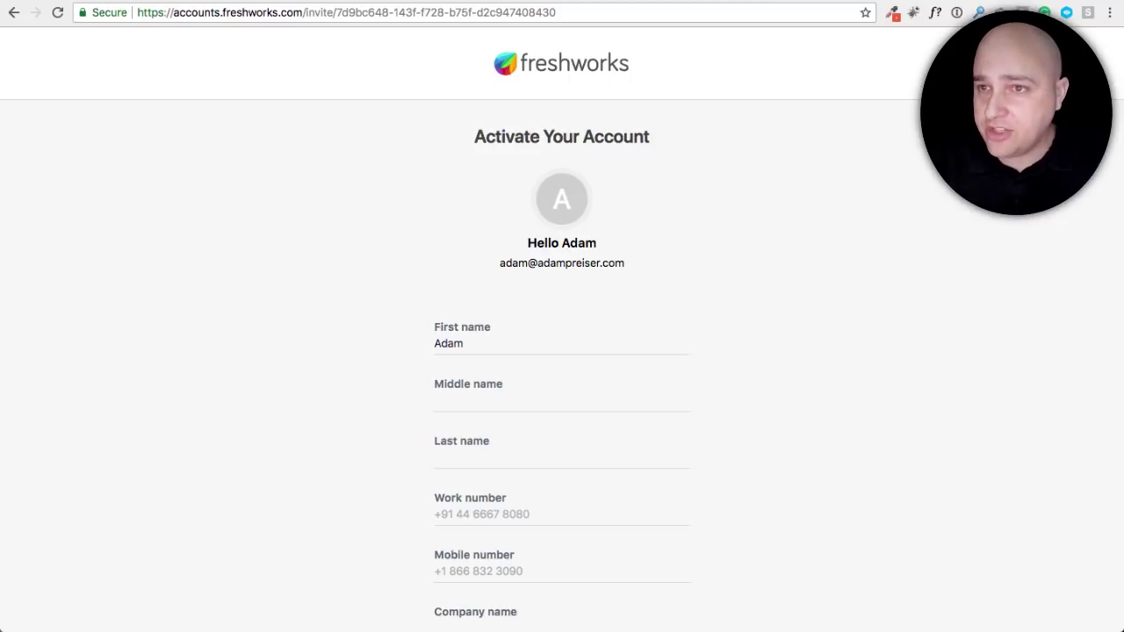
# Submit the filled activation form with name, work number, company and password to log in
pyautogui.scroll(-5, 206, 114)
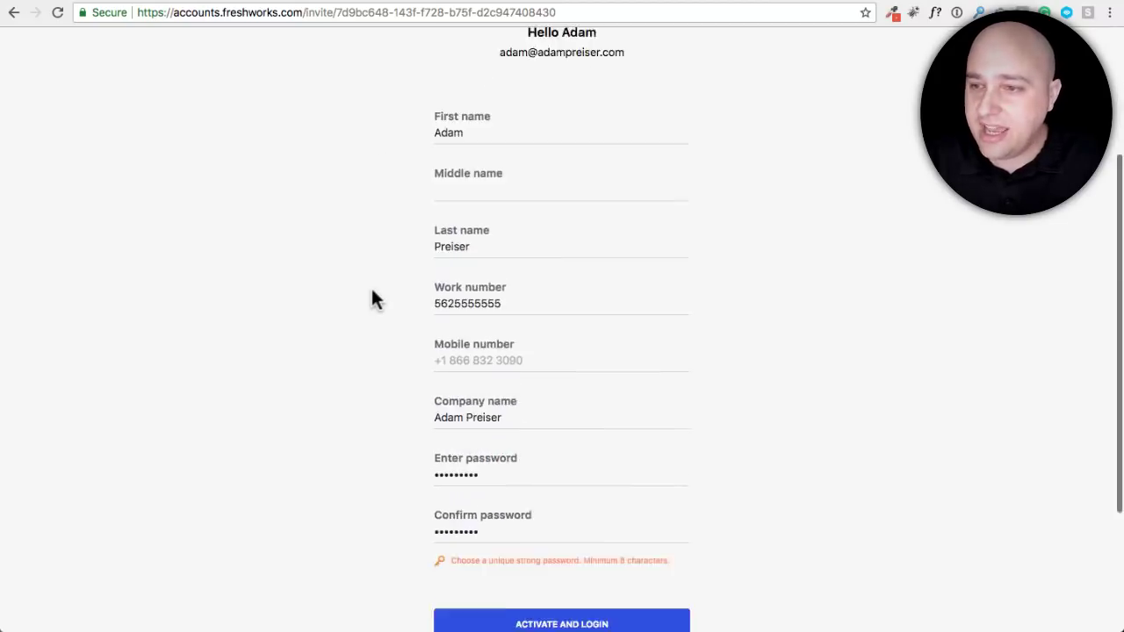
pyautogui.scroll(-4, 534, 524)
pyautogui.click(577, 456)
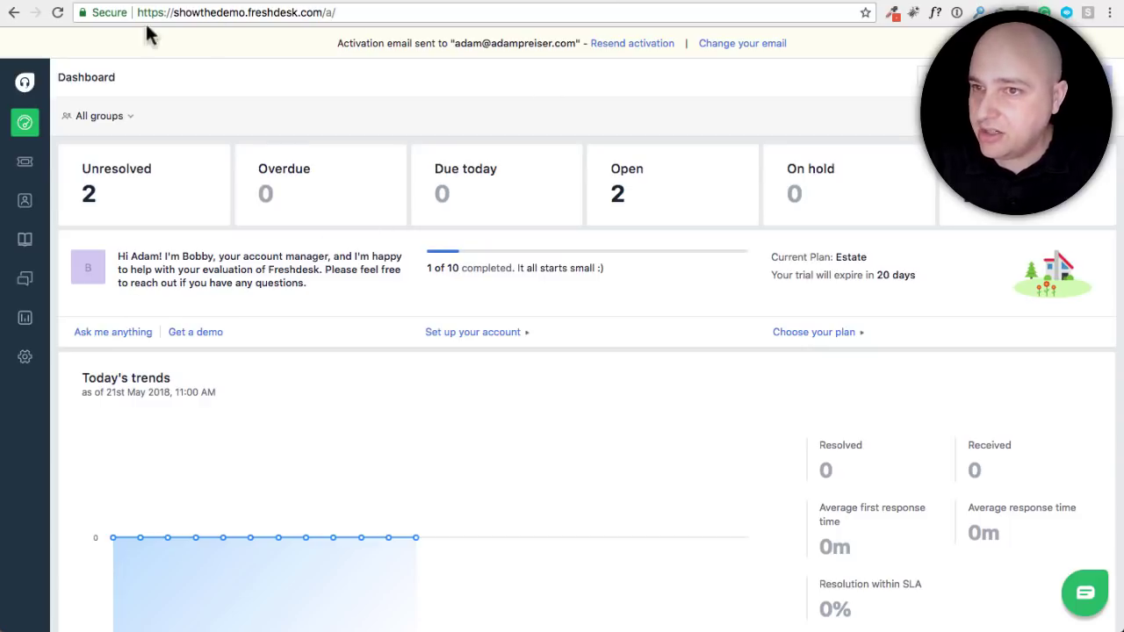
# Reload the dashboard to show 2 of 10 setup steps done, then enter Admin settings
pyautogui.click(56, 13)
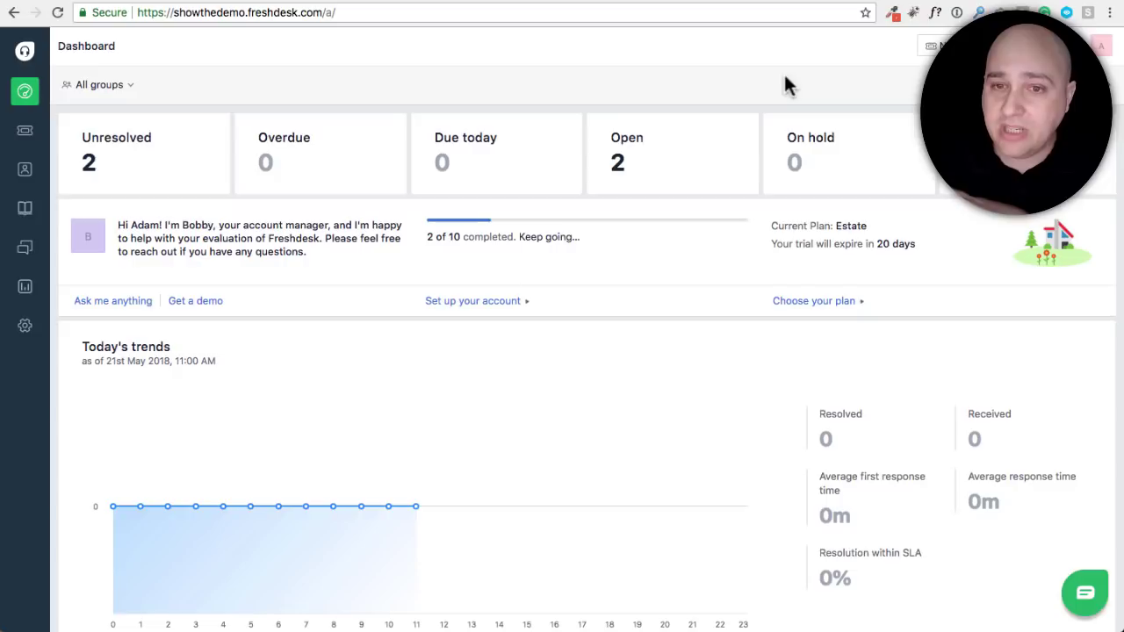
pyautogui.click(25, 329)
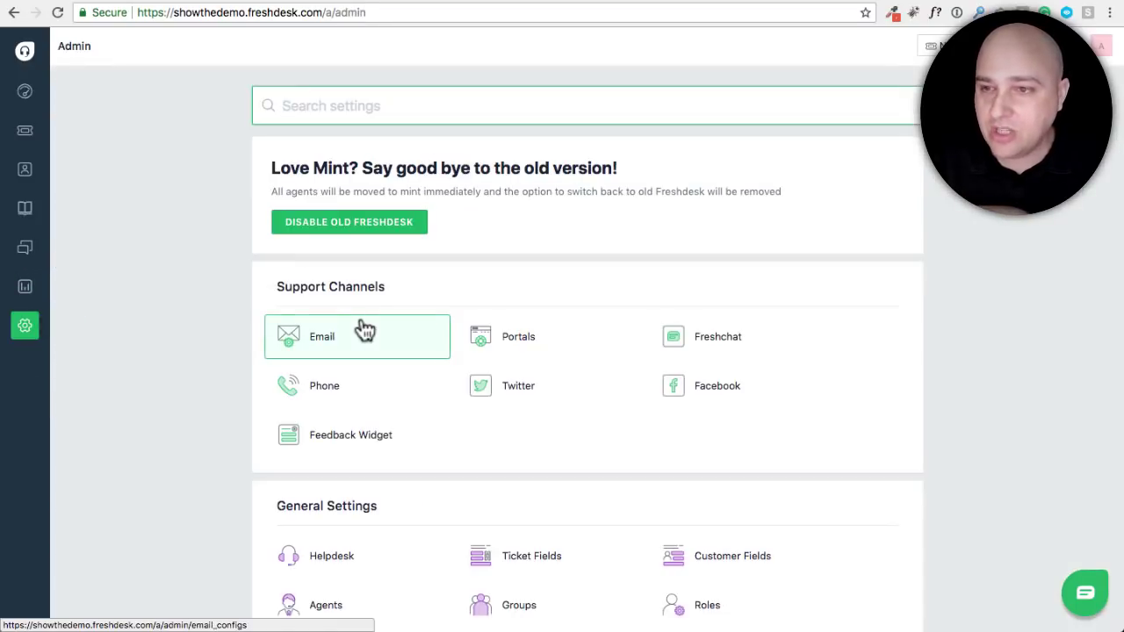
# Browse the Admin settings and open Email under Support Channels
pyautogui.scroll(-5, 228, 276)
pyautogui.scroll(-5, 229, 277)
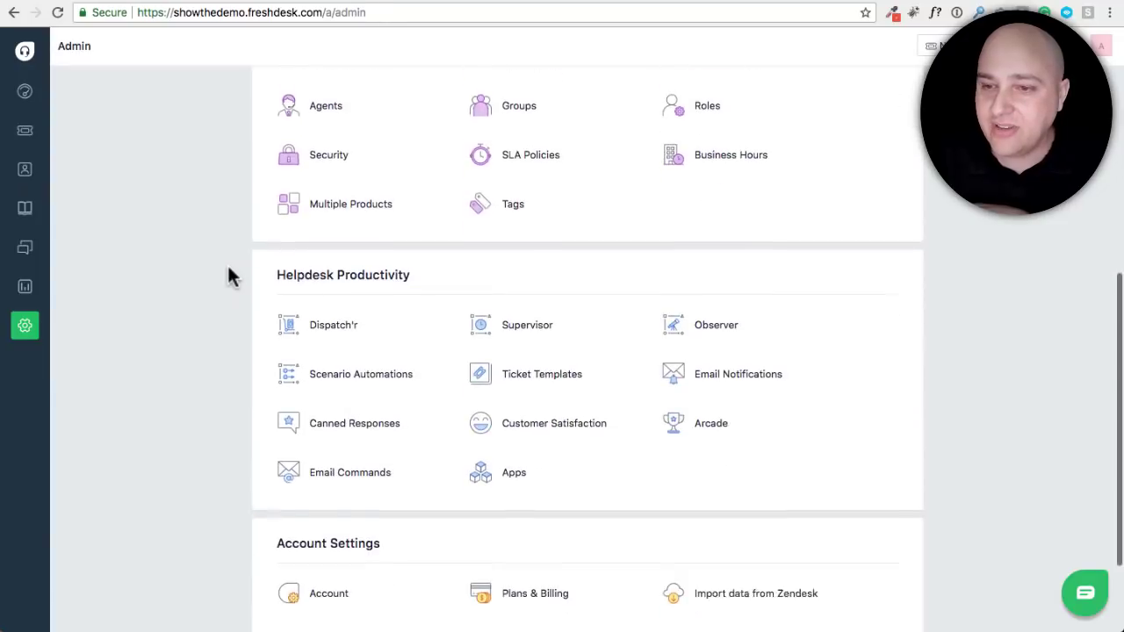
pyautogui.scroll(2, 228, 277)
pyautogui.scroll(7, 227, 268)
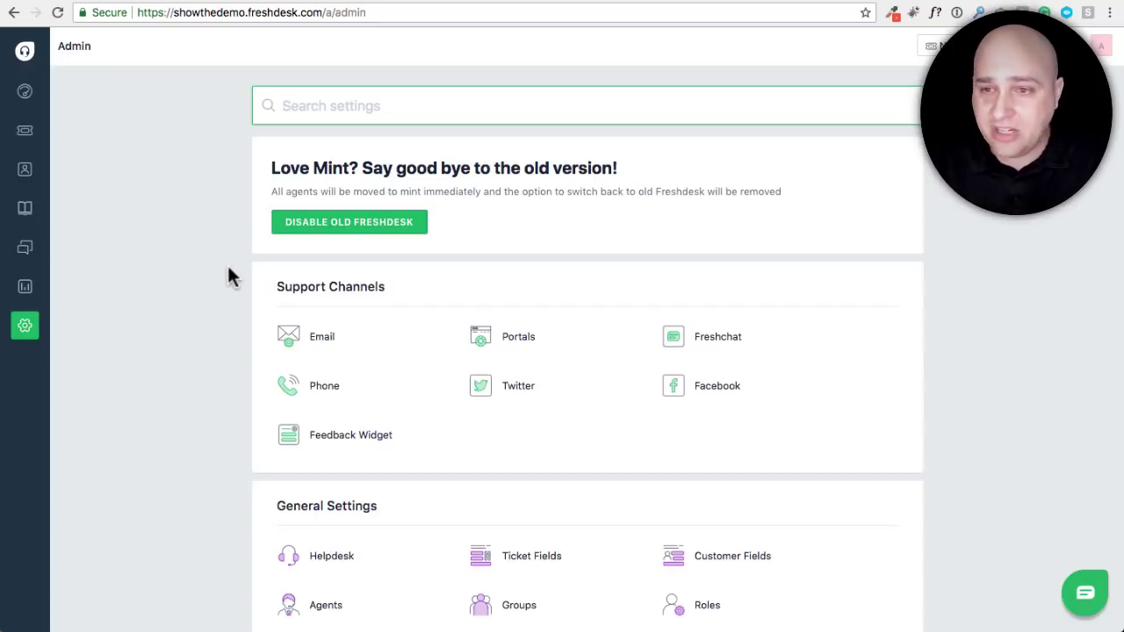
pyautogui.scroll(-1, 228, 268)
pyautogui.scroll(-5, 227, 268)
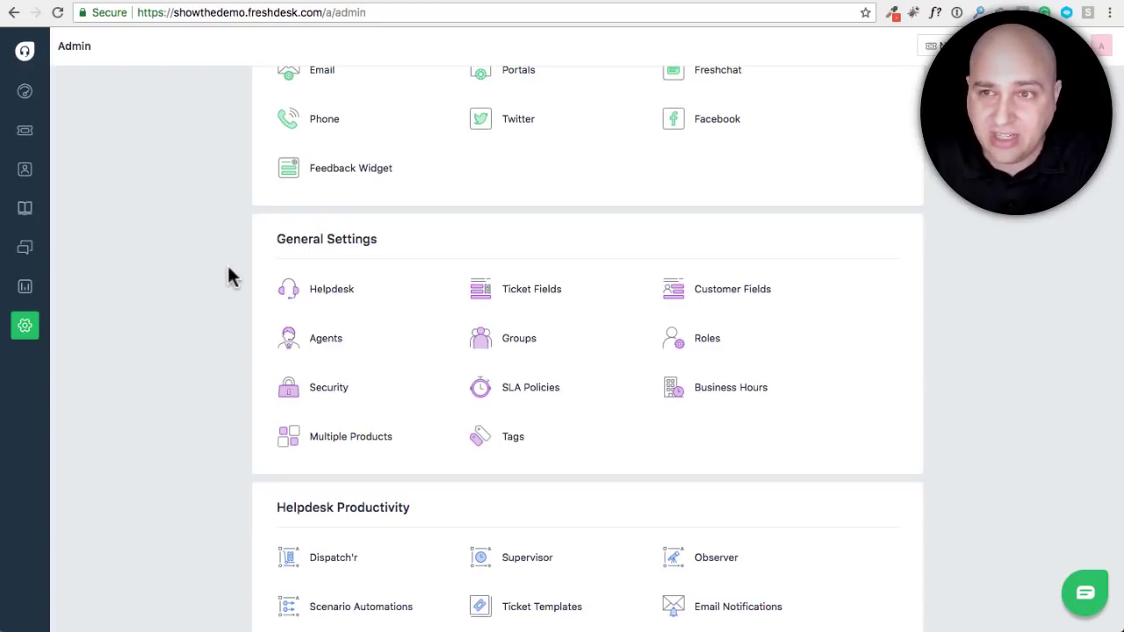
pyautogui.scroll(-5, 228, 268)
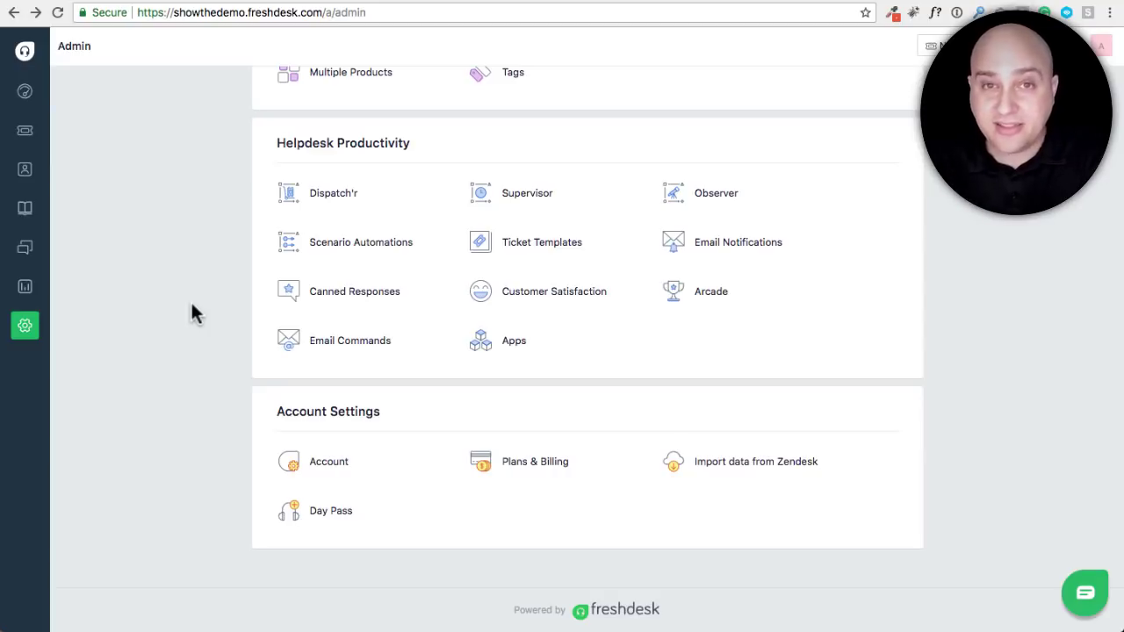
pyautogui.scroll(10, 176, 303)
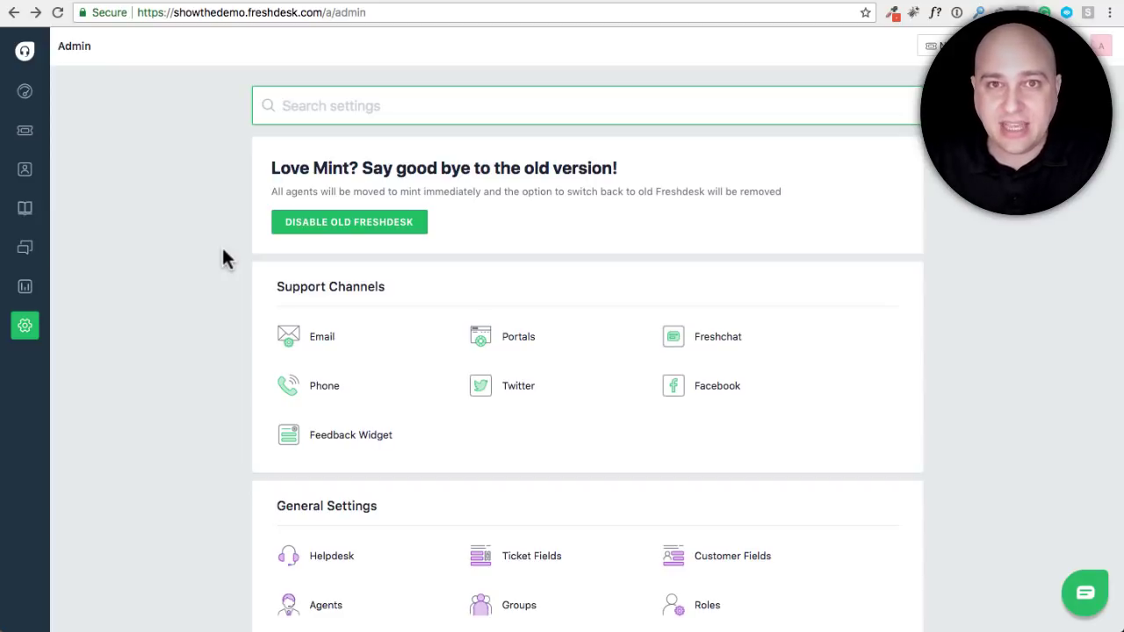
pyautogui.click(343, 349)
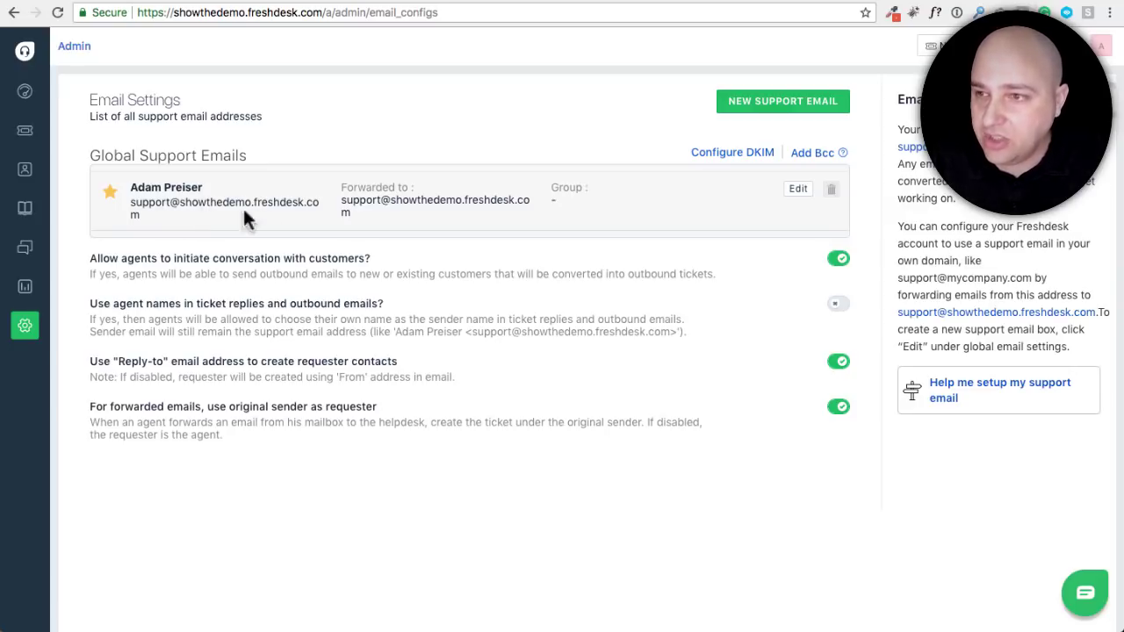
# Edit the global support email, removing 'freshdesk.' so it uses the showthedemo.com domain
pyautogui.click(799, 190)
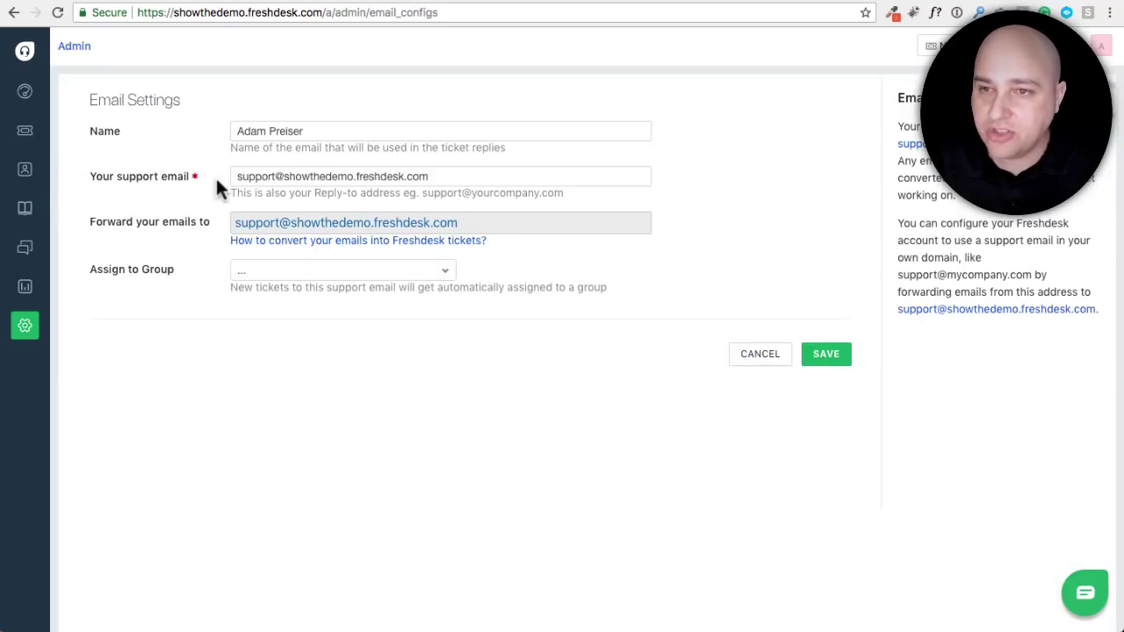
pyautogui.tripleClick(447, 176)
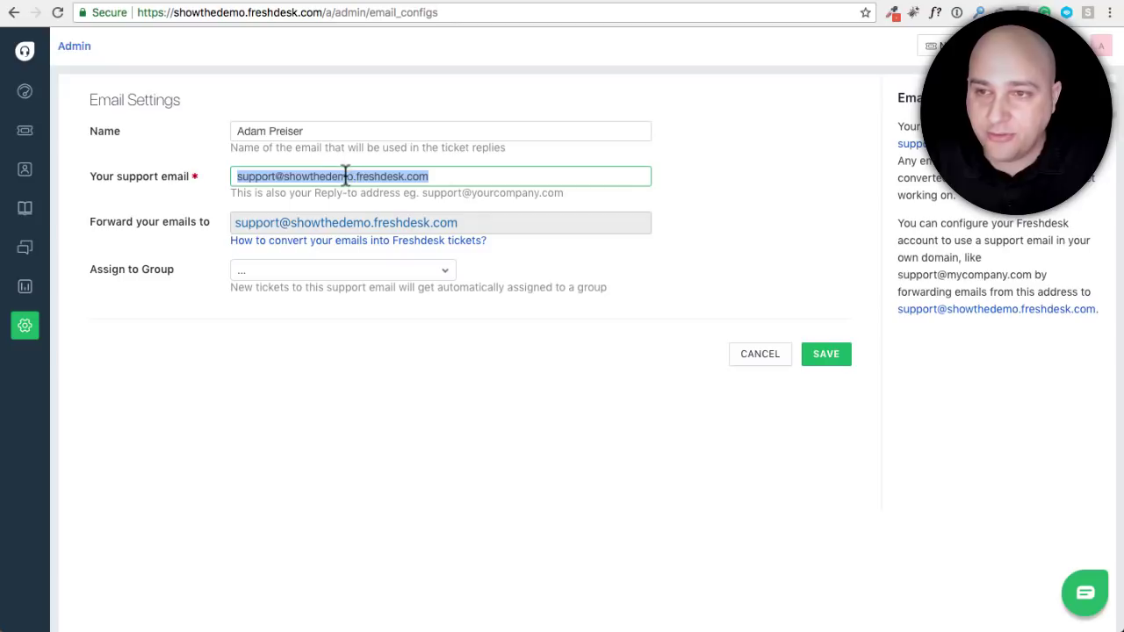
pyautogui.click(313, 176)
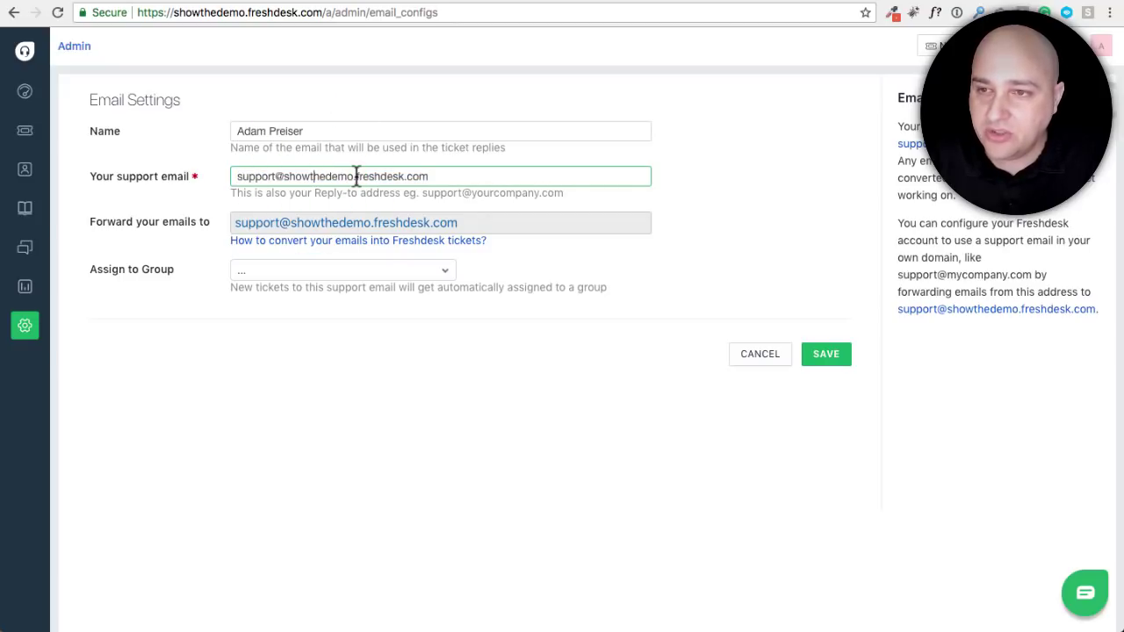
pyautogui.moveTo(356, 176); pyautogui.dragTo(410, 175)
pyautogui.press('BackSpace')
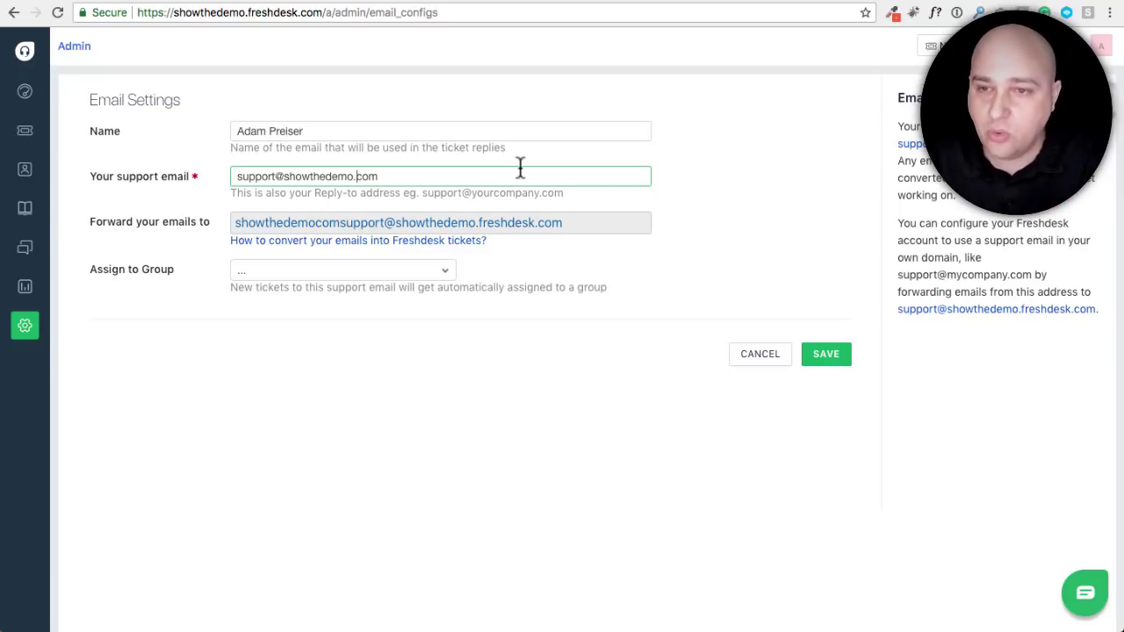
# Rename the sender display name to 'Support @ ShowTheDemo'
pyautogui.tripleClick(369, 131)
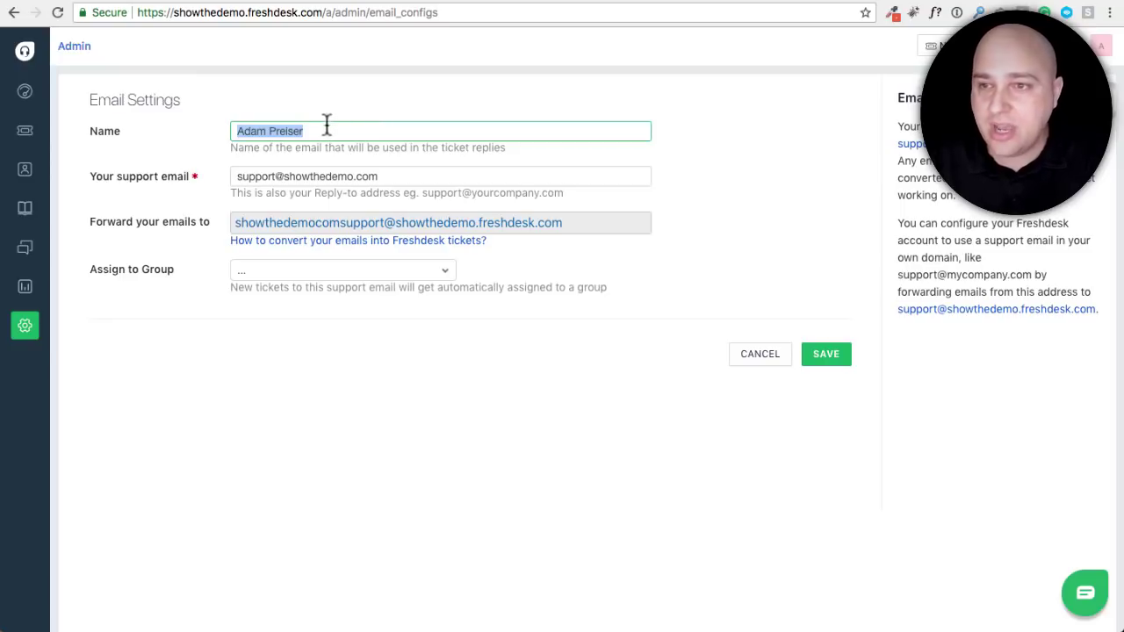
pyautogui.write('Support @ Show The Demo')
pyautogui.click(360, 130)
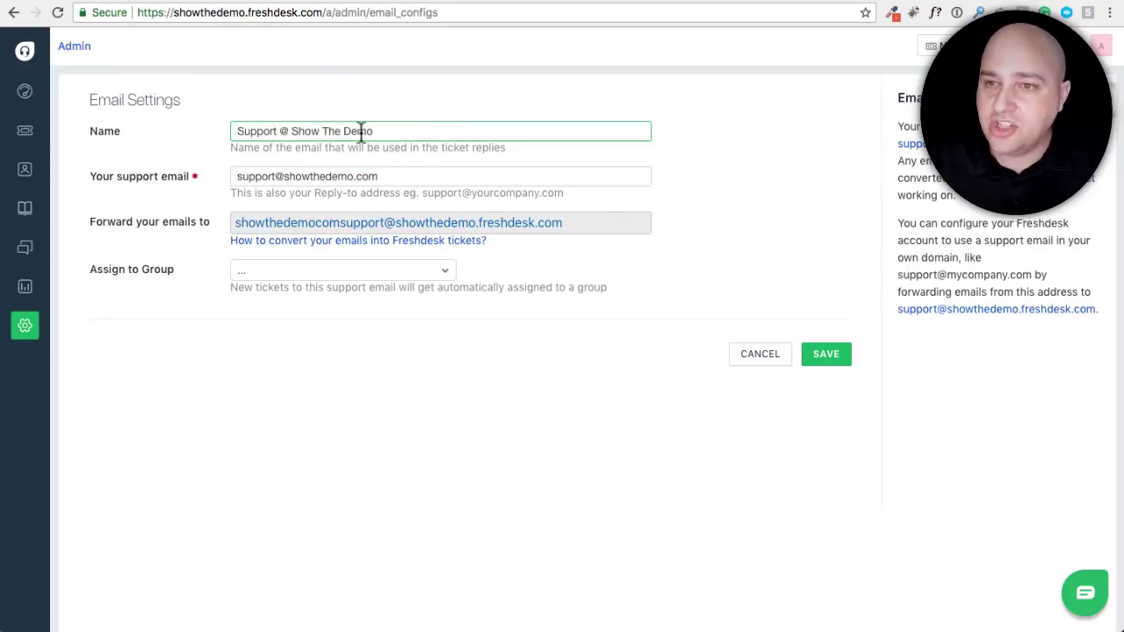
pyautogui.click(320, 129)
pyautogui.press('BackSpace')
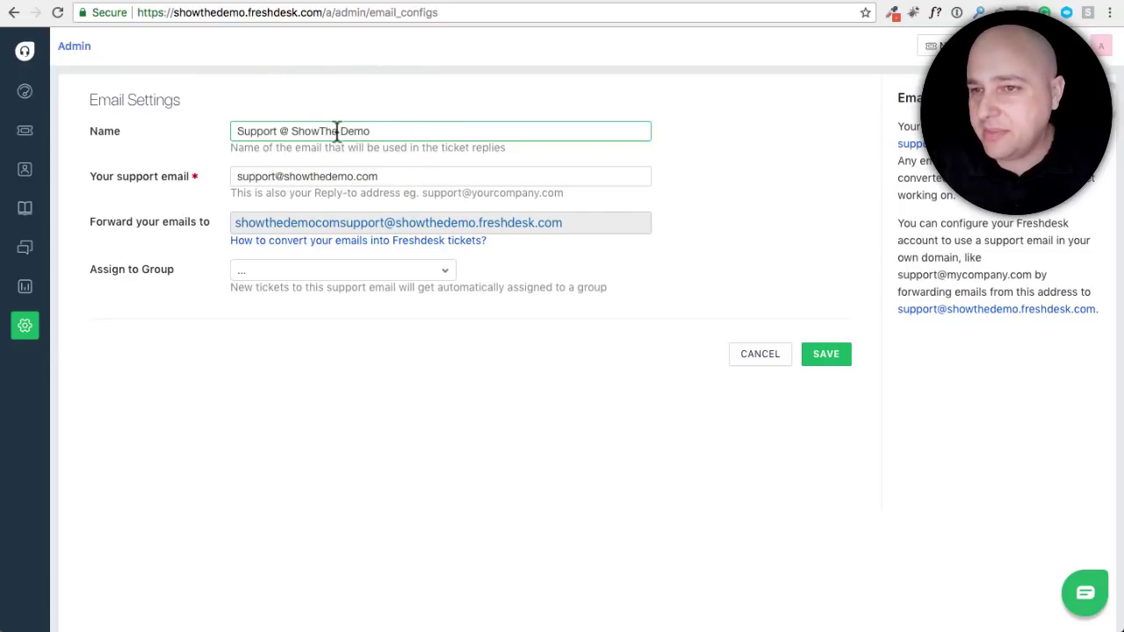
pyautogui.click(338, 131)
pyautogui.press('BackSpace')
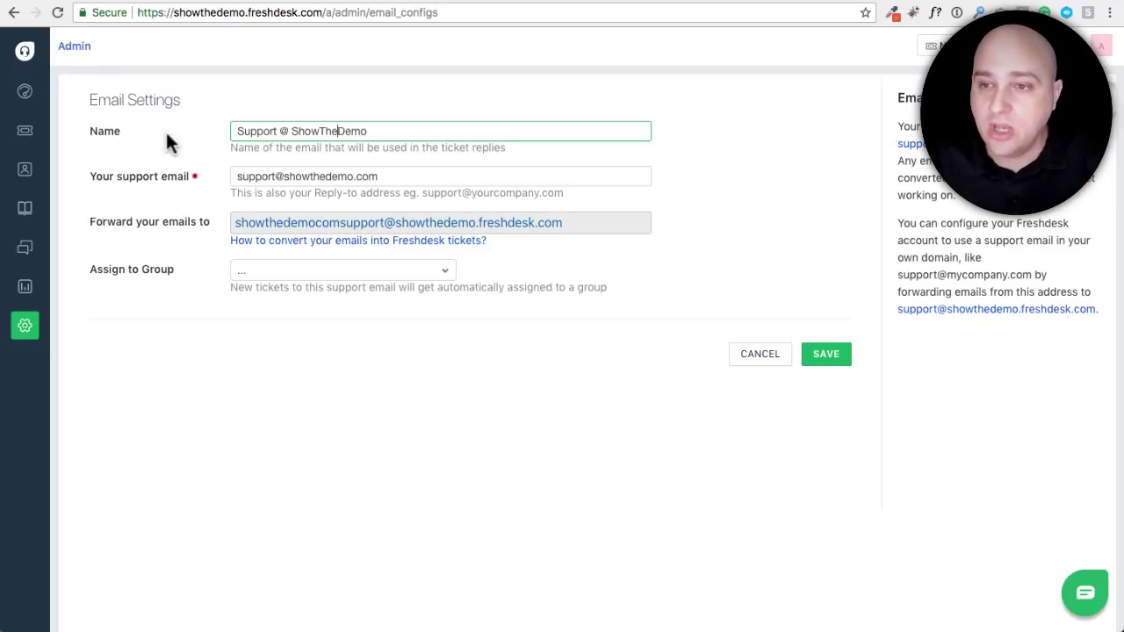
# Save the updated support email, then switch to the cPanel hosting tab
pyautogui.click(825, 358)
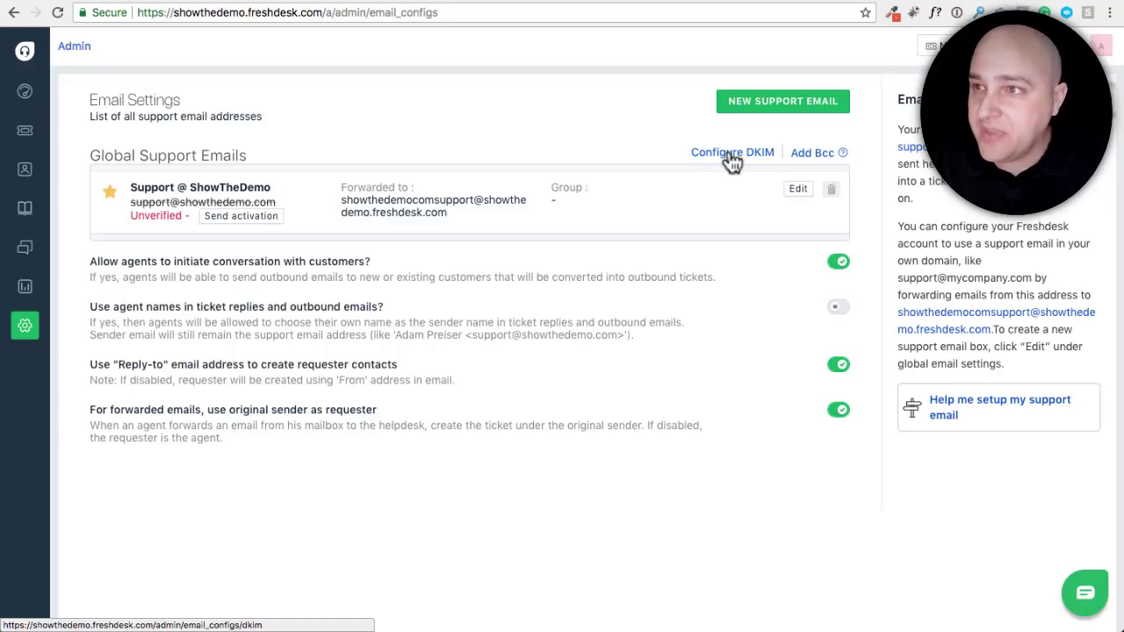
pyautogui.click(932, 6)
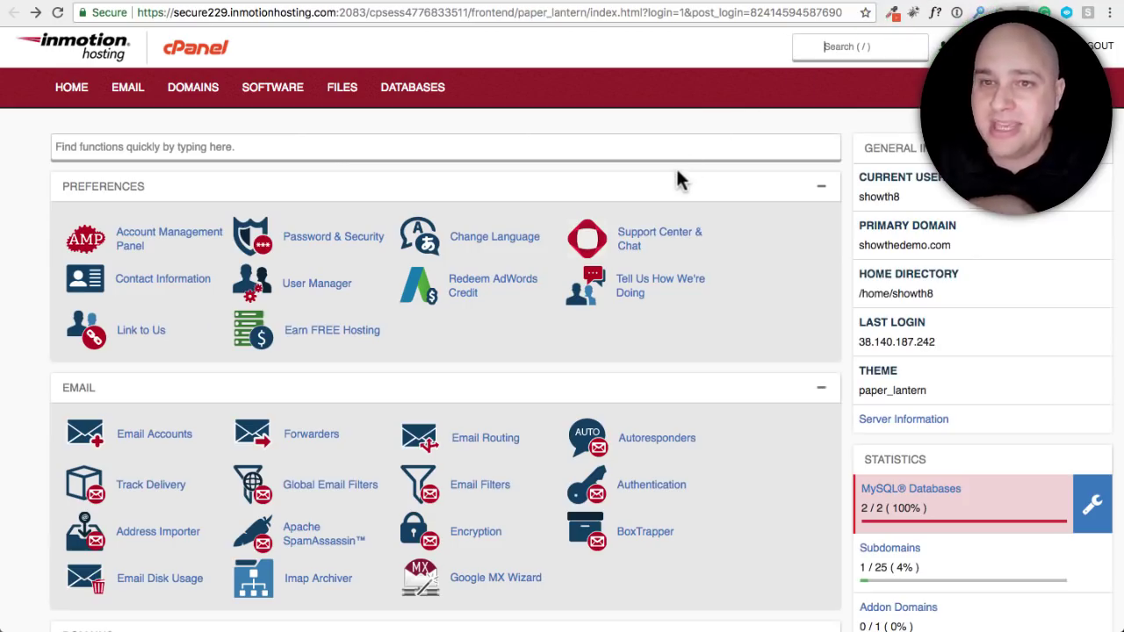
# Open cPanel's Email Accounts page from the EMAIL section via the function search
pyautogui.press('/')
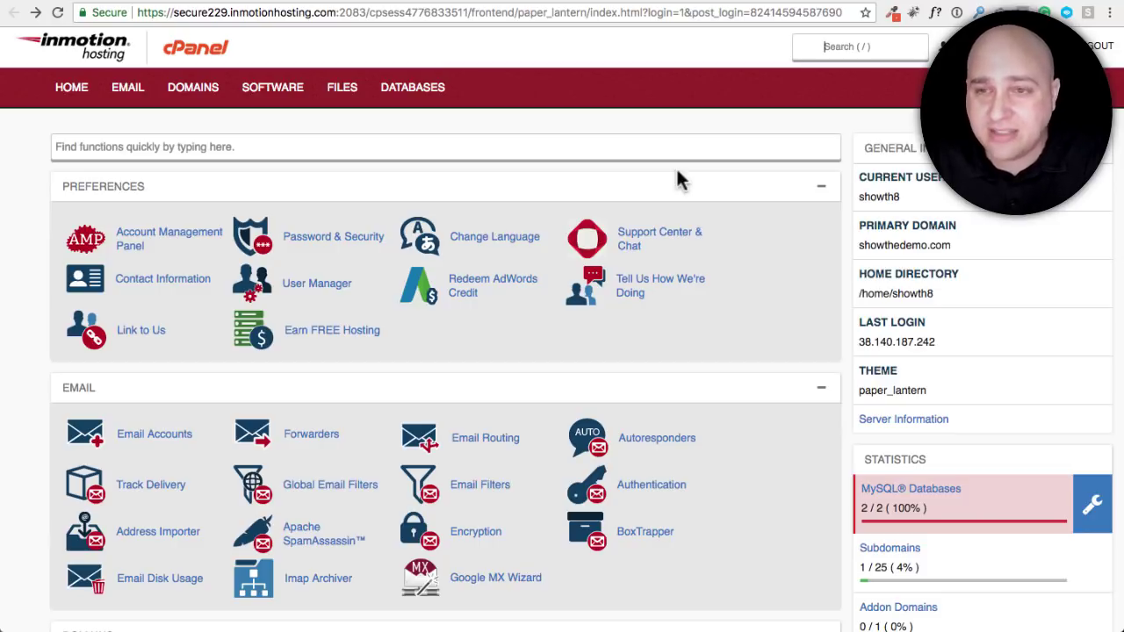
pyautogui.click(281, 147)
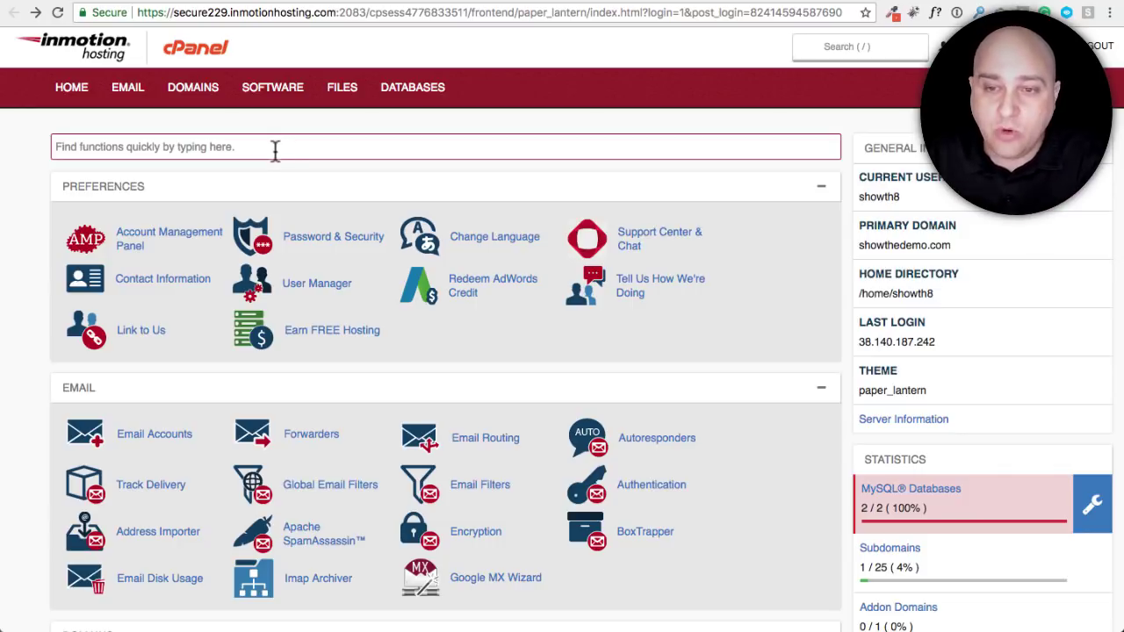
pyautogui.click(133, 446)
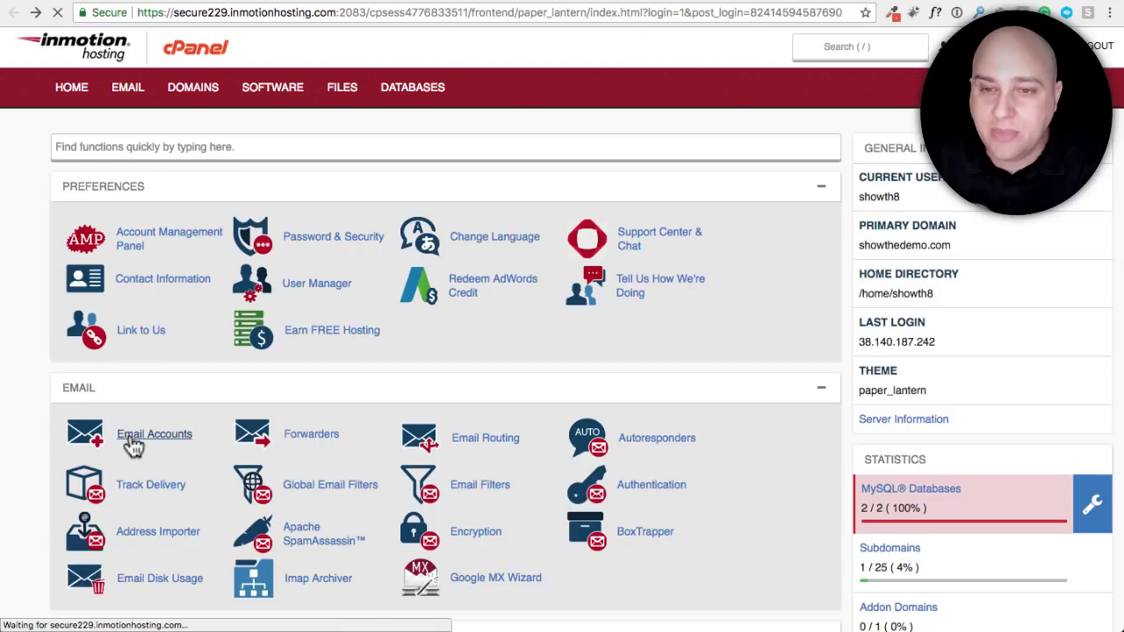
pyautogui.scroll(-10, 194, 373)
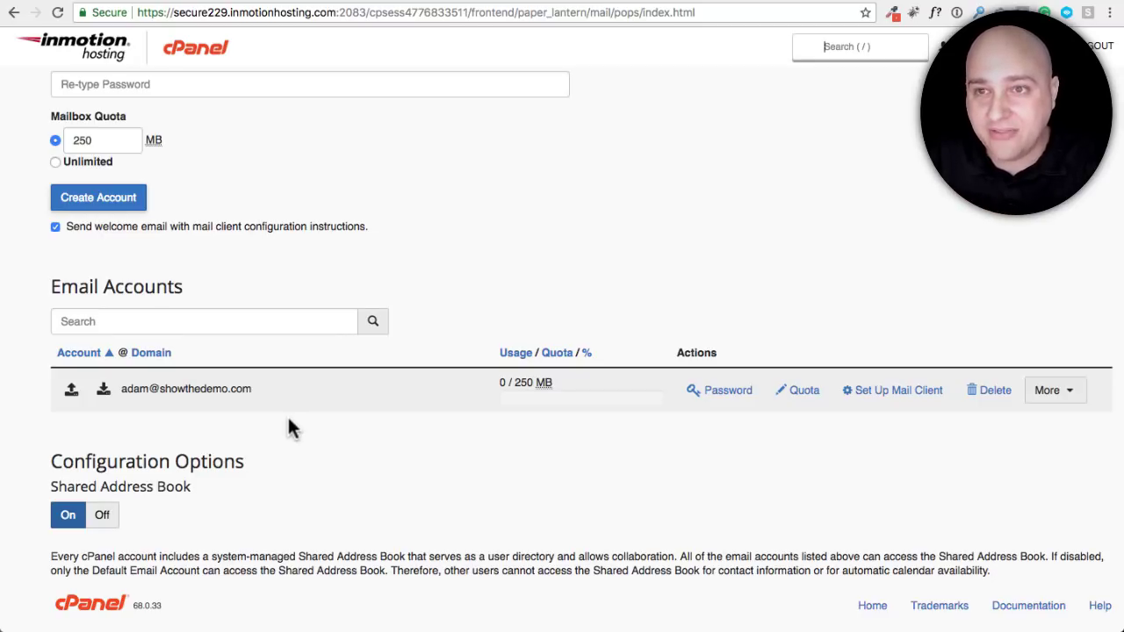
pyautogui.scroll(5, 289, 420)
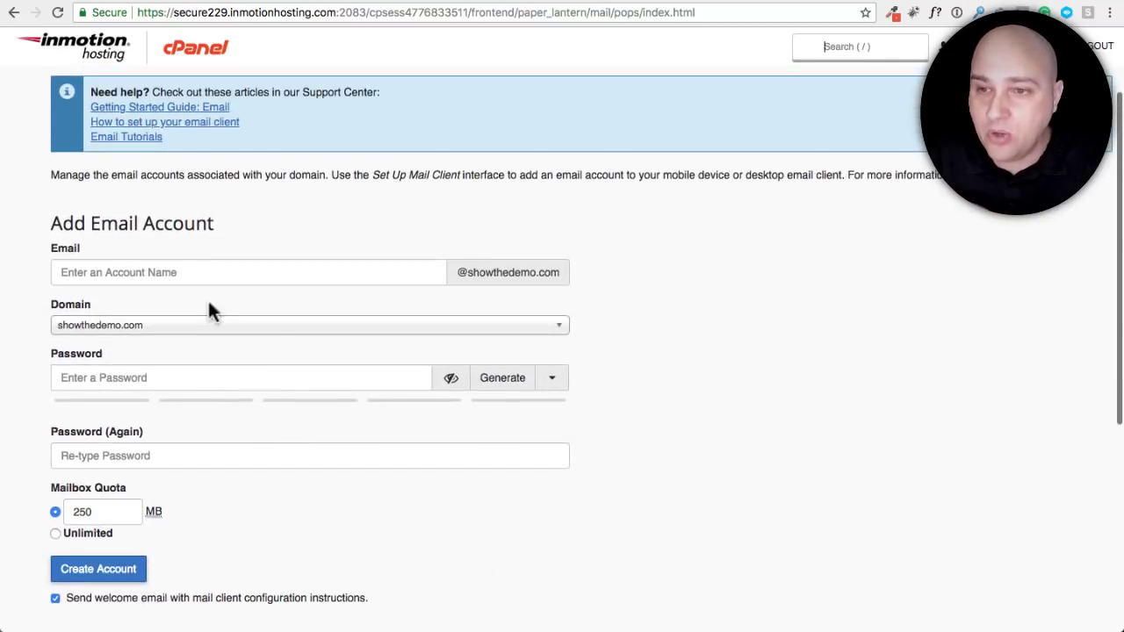
pyautogui.click(194, 272)
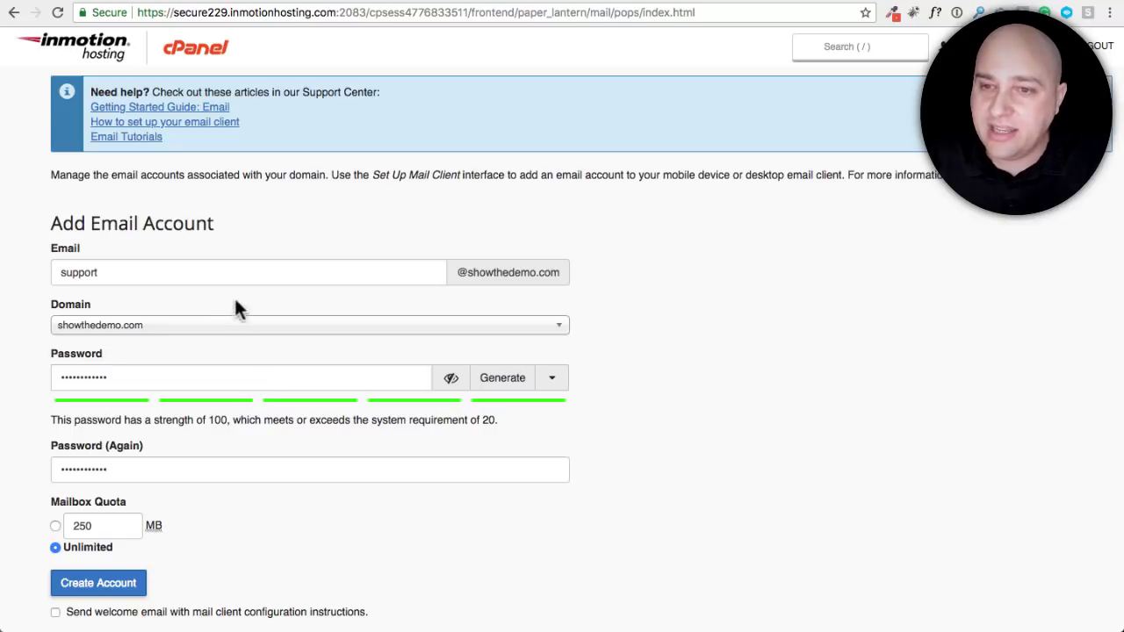
pyautogui.scroll(-3, 223, 301)
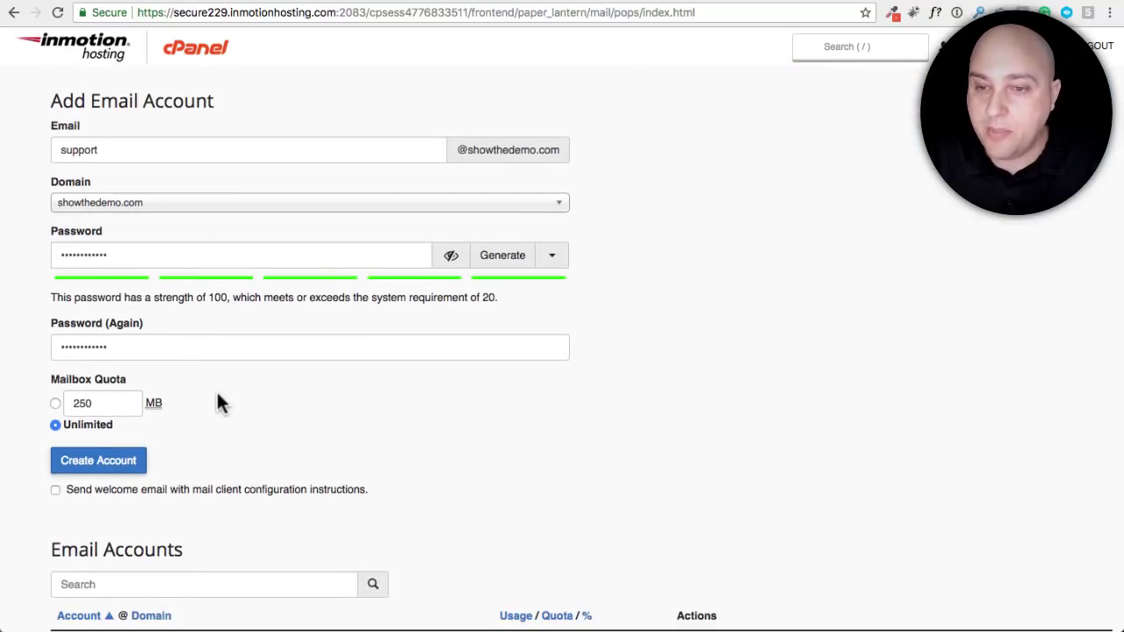
pyautogui.scroll(-2, 216, 390)
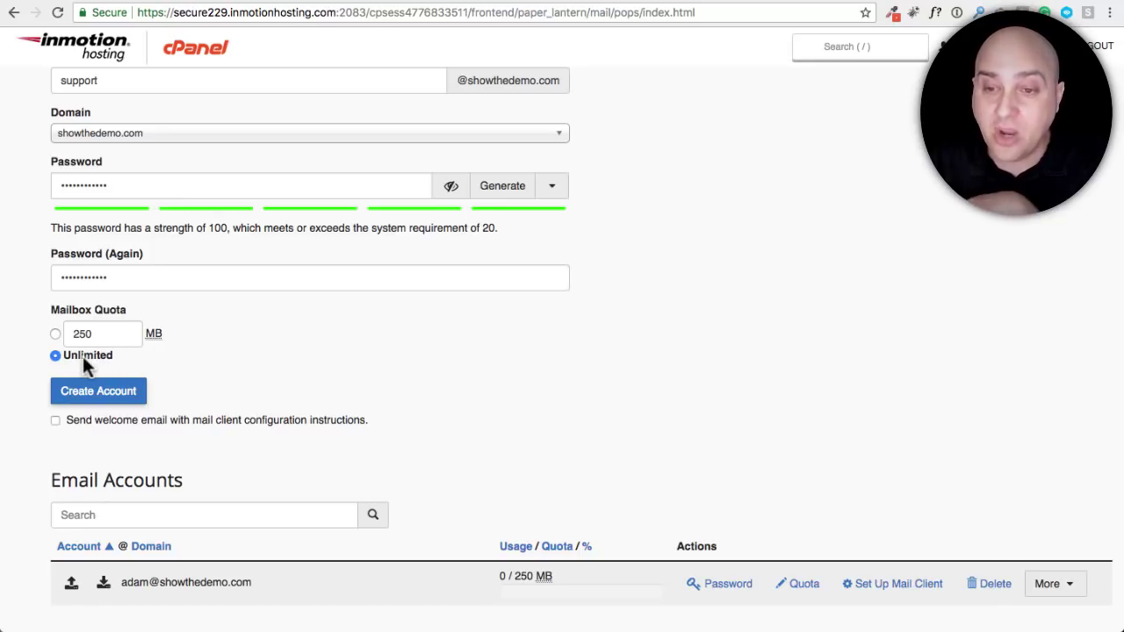
pyautogui.scroll(-3, 330, 369)
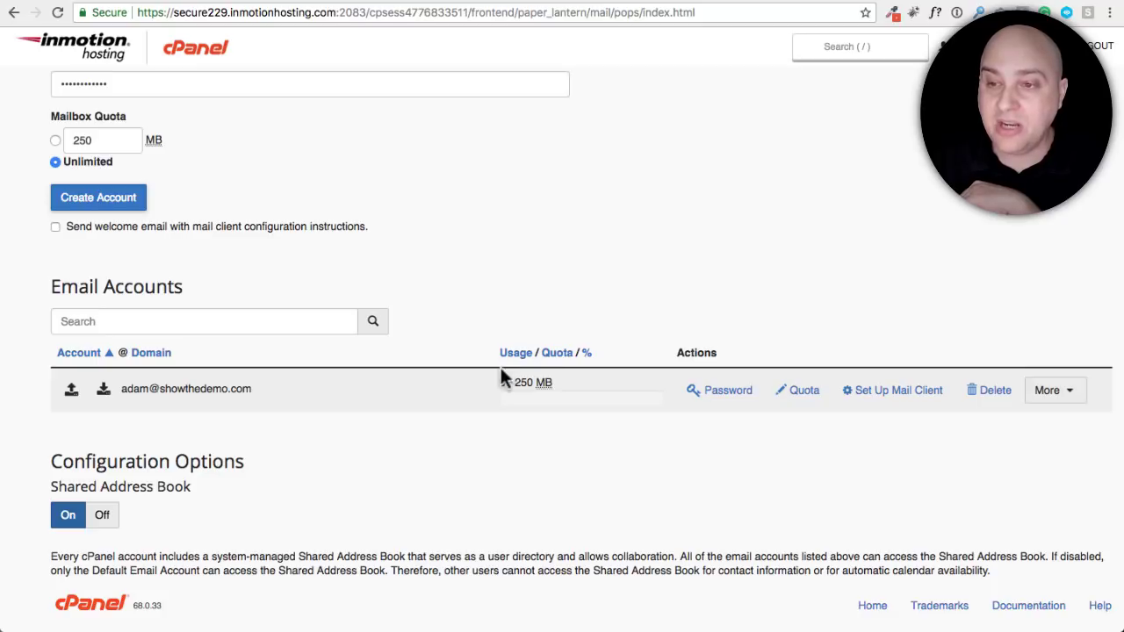
pyautogui.scroll(2, 404, 373)
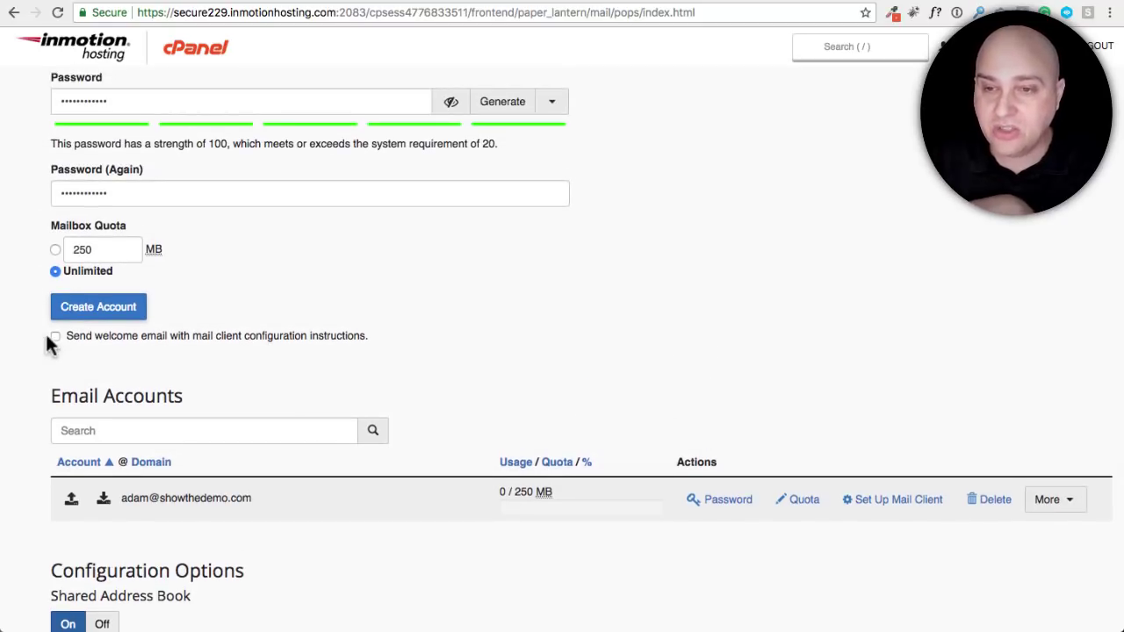
pyautogui.click(95, 307)
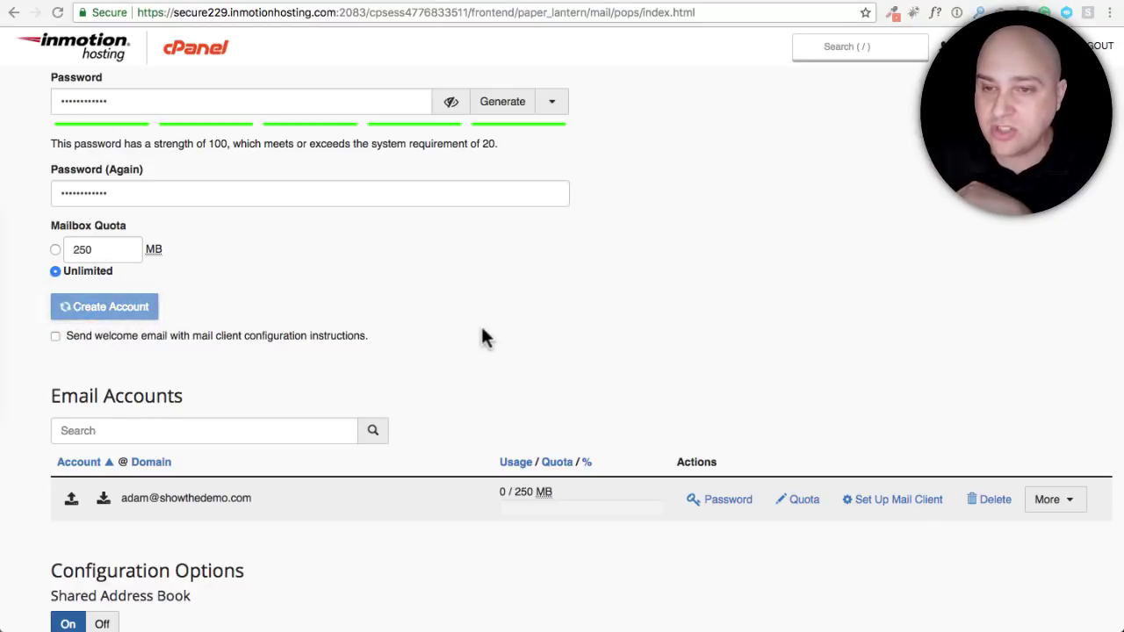
# Change the existing mailbox's quota from 250 MB to Unlimited and save it
pyautogui.scroll(-4, 249, 367)
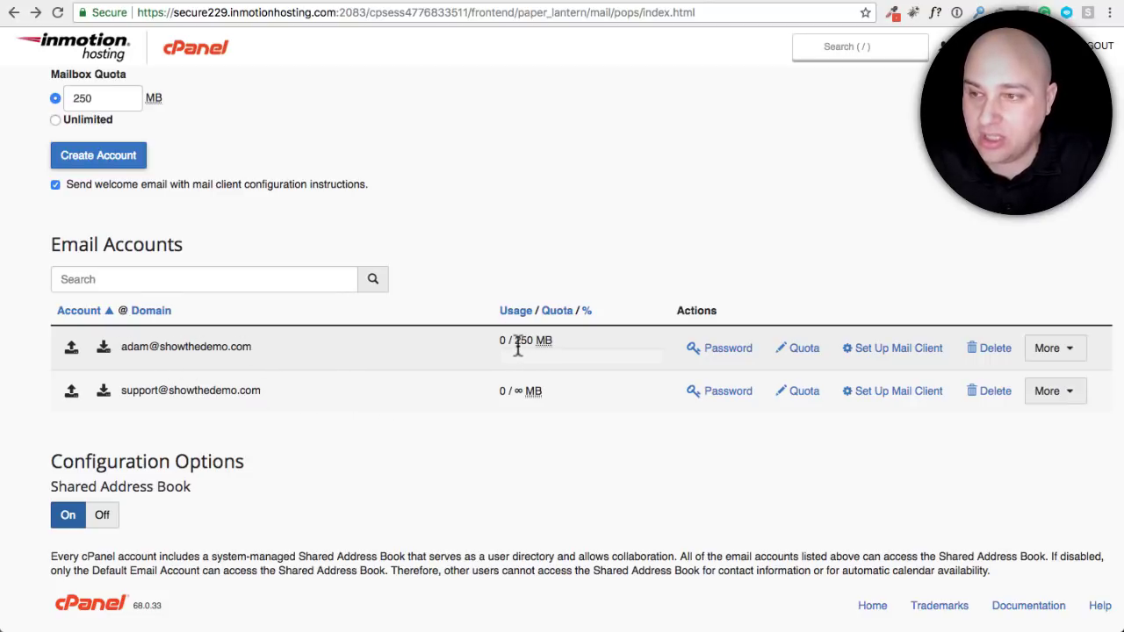
pyautogui.click(801, 353)
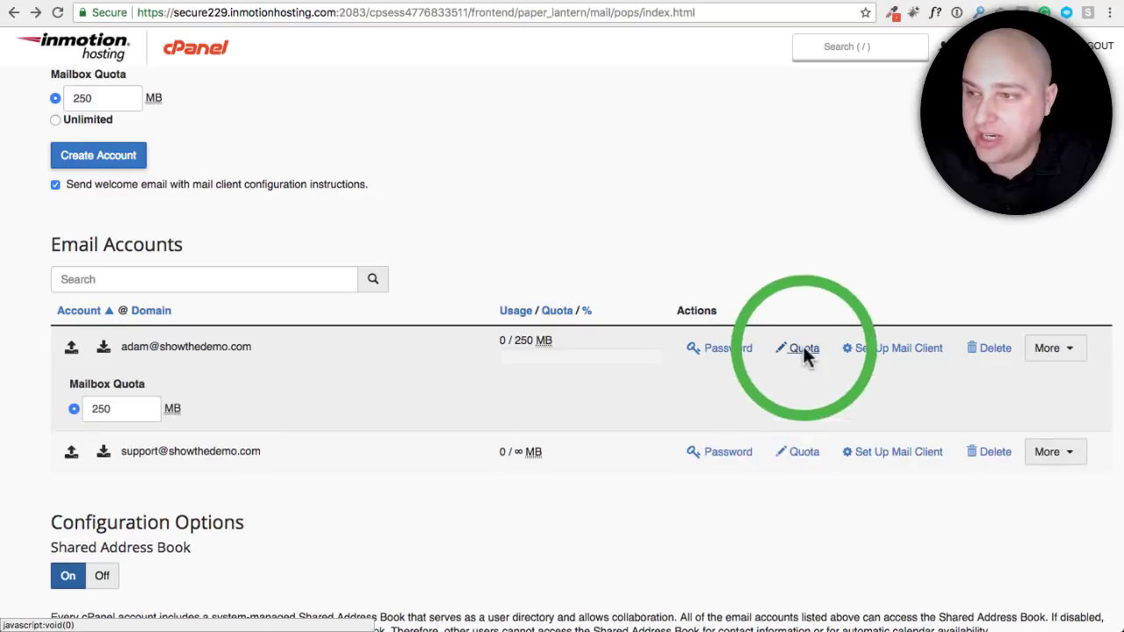
pyautogui.click(95, 429)
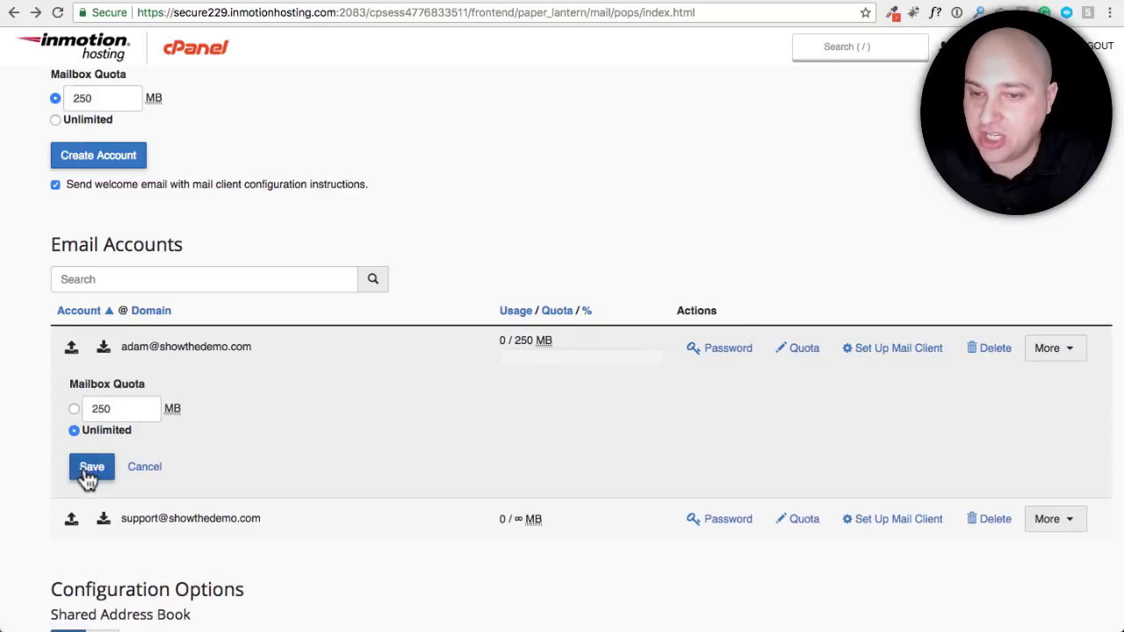
pyautogui.click(92, 467)
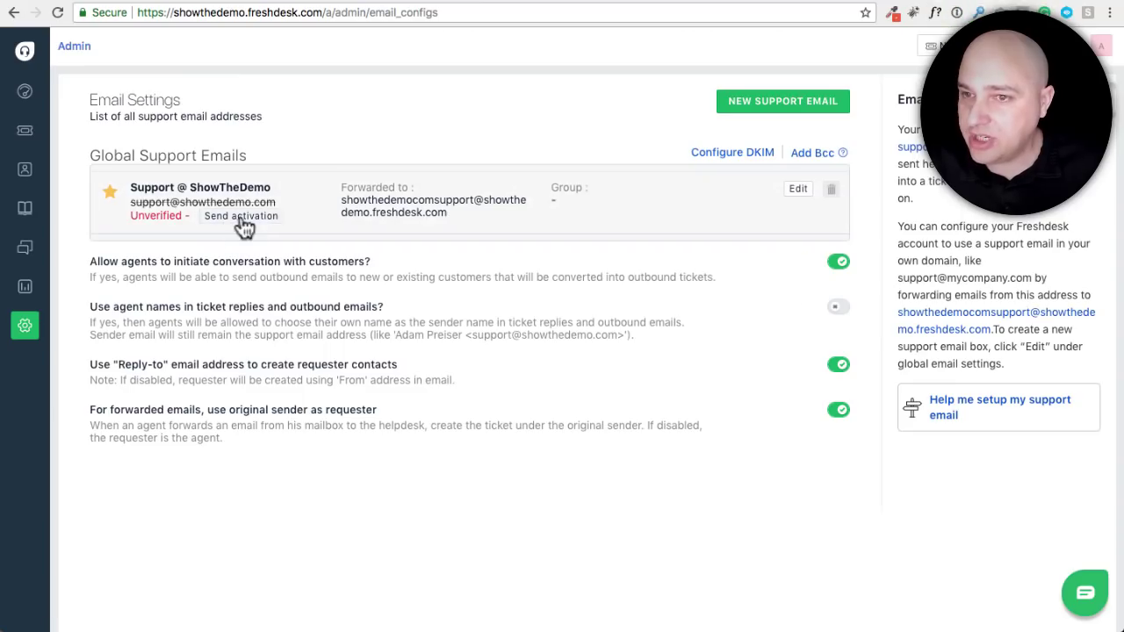
pyautogui.click(797, 188)
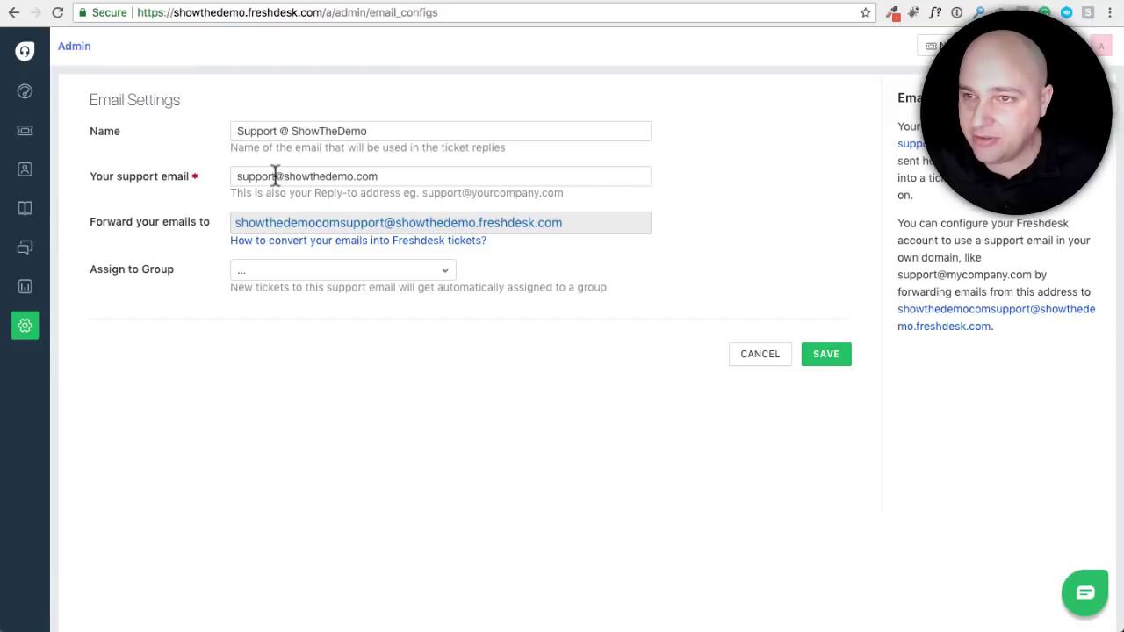
pyautogui.moveTo(274, 176); pyautogui.dragTo(226, 179)
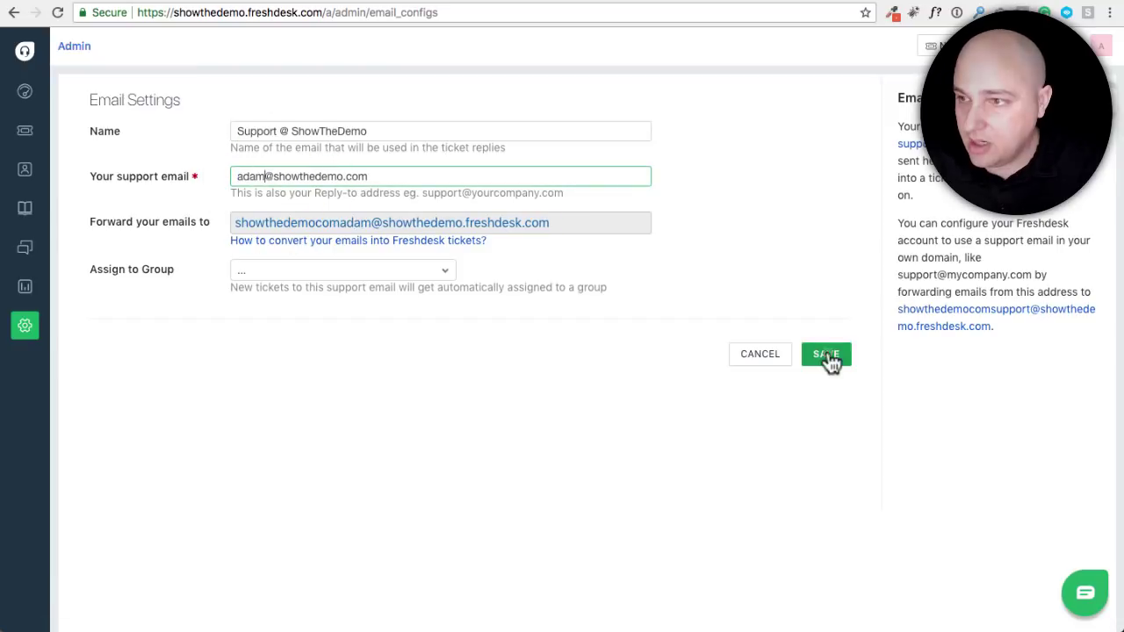
pyautogui.click(825, 355)
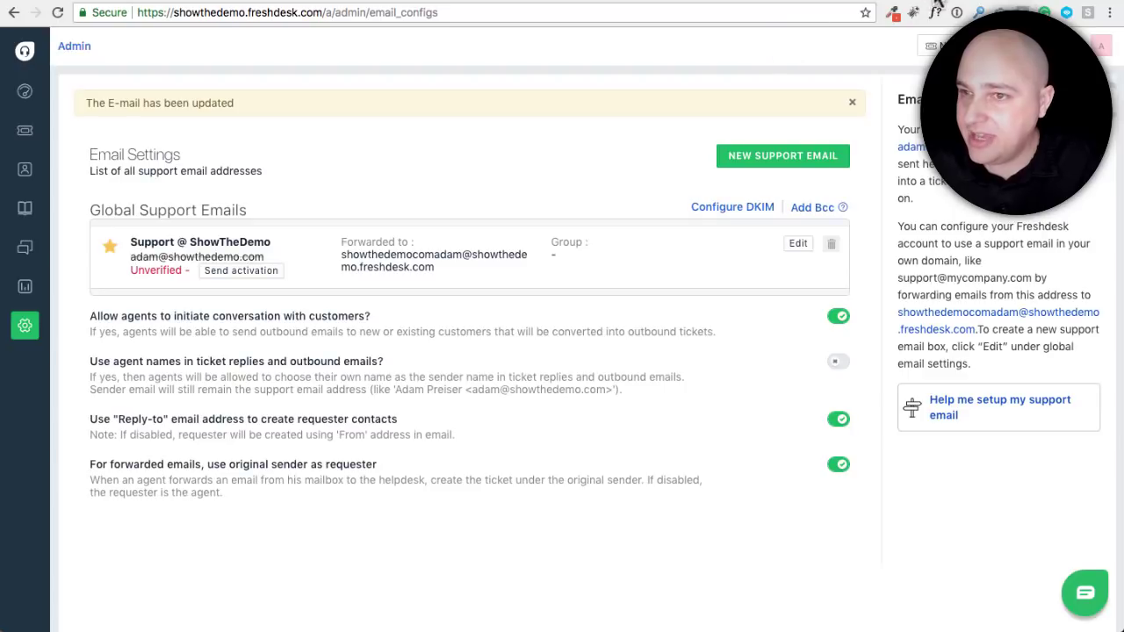
pyautogui.click(934, 0)
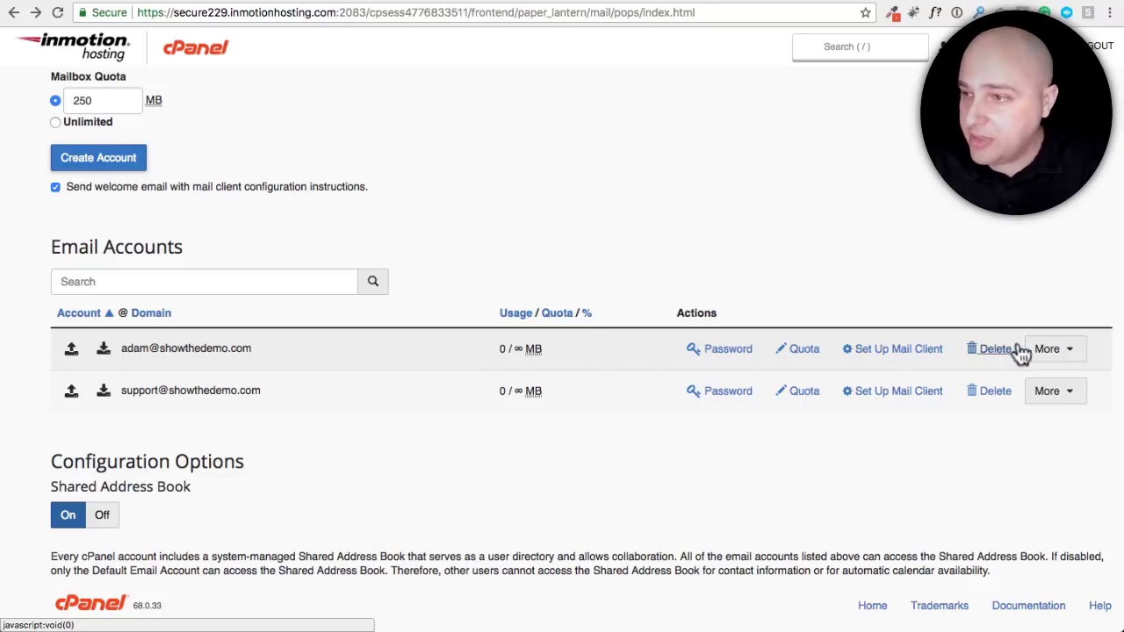
# Open webmail for the first showthedemo.com mailbox from its More menu
pyautogui.click(1075, 353)
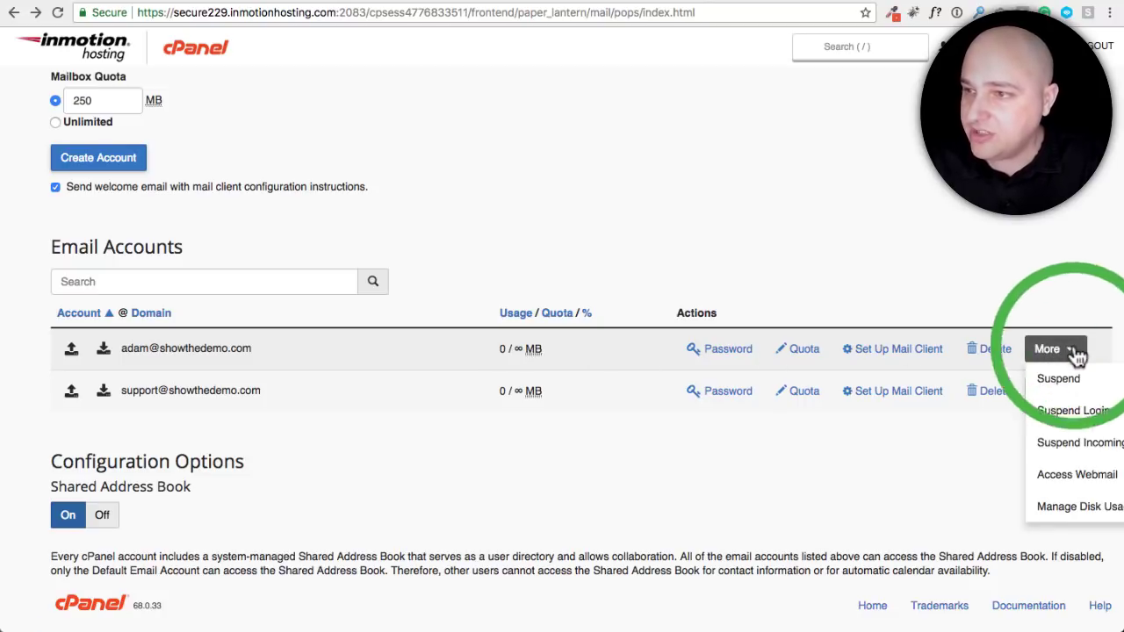
pyautogui.click(1053, 481)
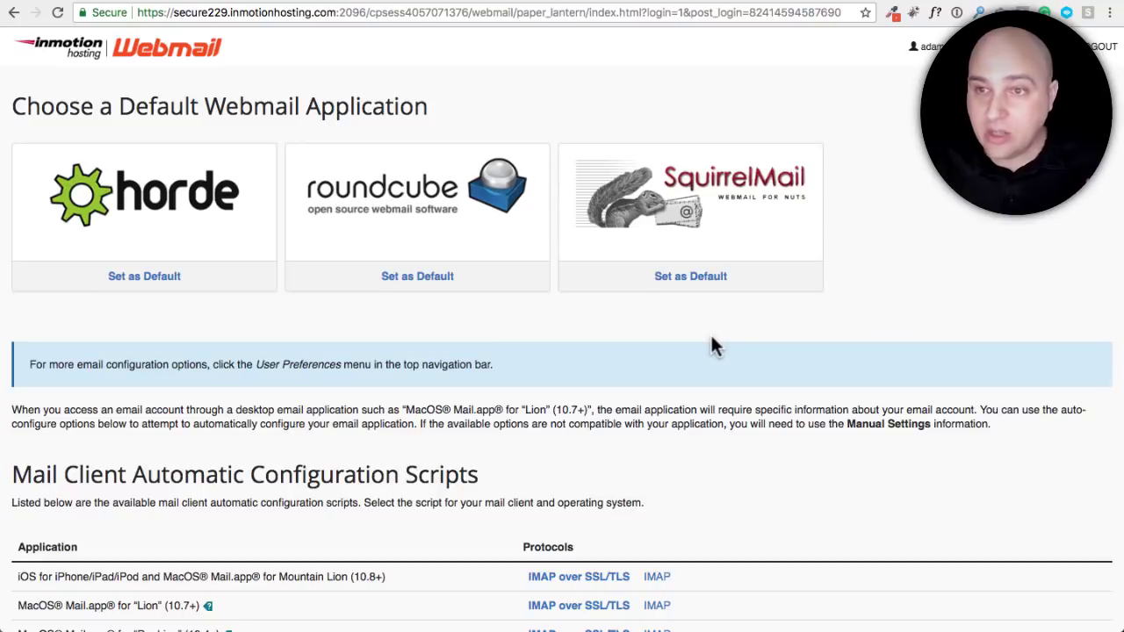
# Open the Freshdesk activation email in Roundcube and follow its activation link
pyautogui.click(404, 195)
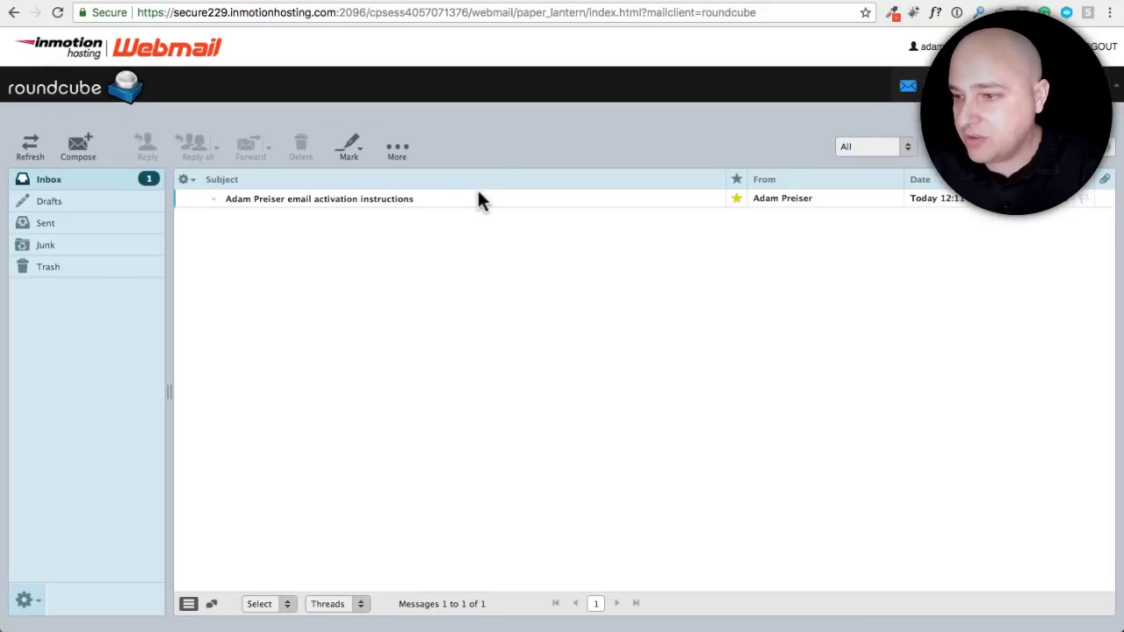
pyautogui.doubleClick(341, 195)
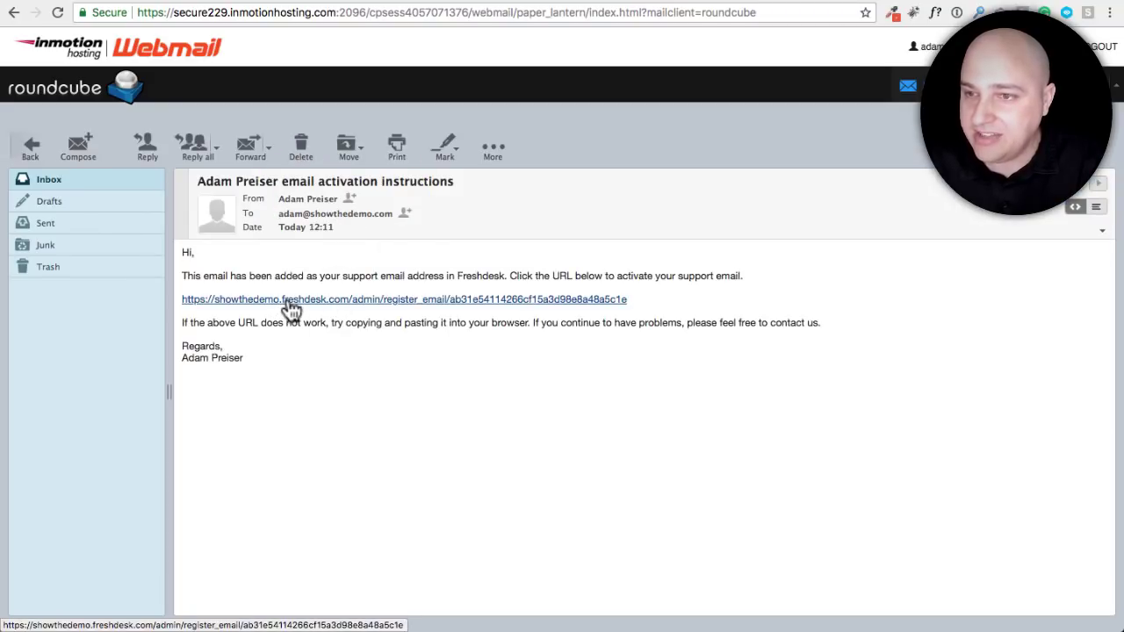
pyautogui.click(287, 299)
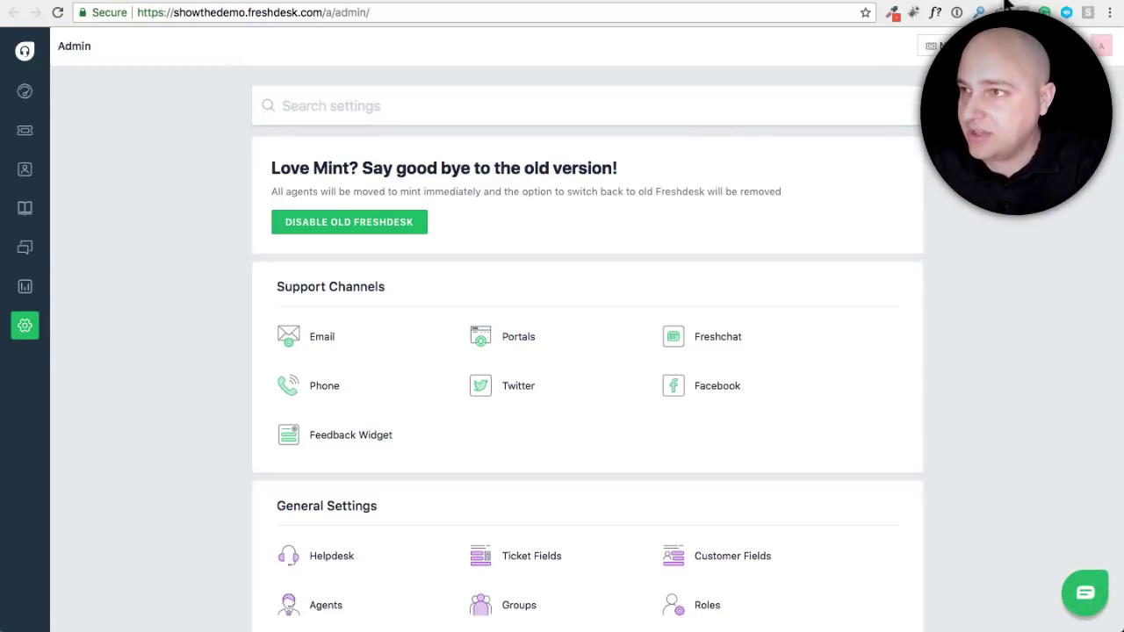
pyautogui.hotkey('ctrl', 'Tab')
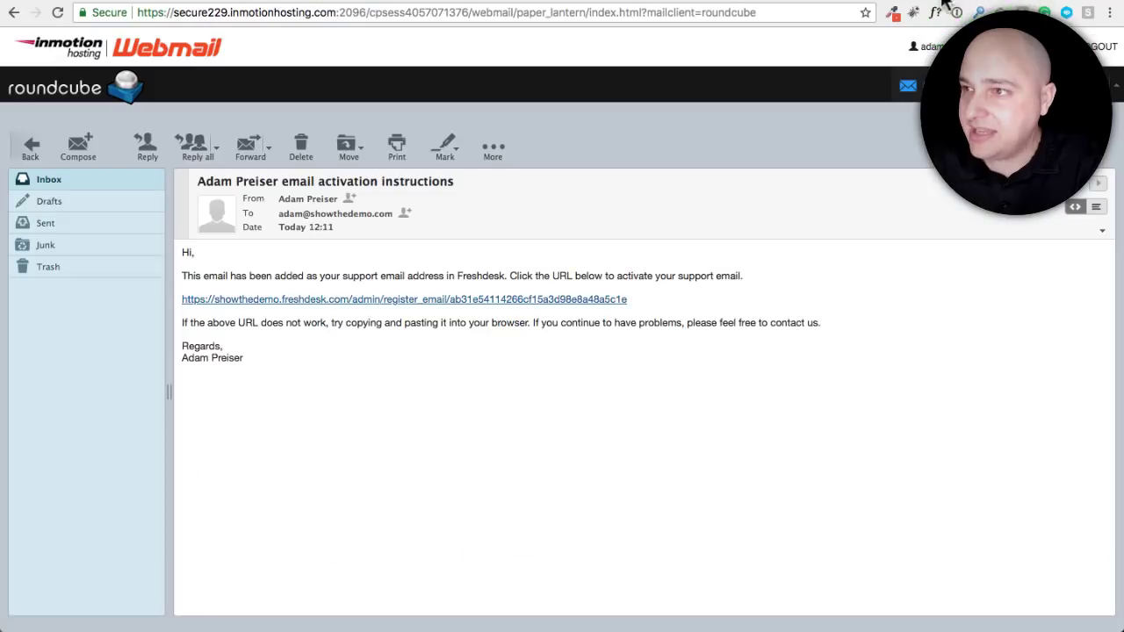
pyautogui.hotkey('ctrl', 'shift', 'Tab')
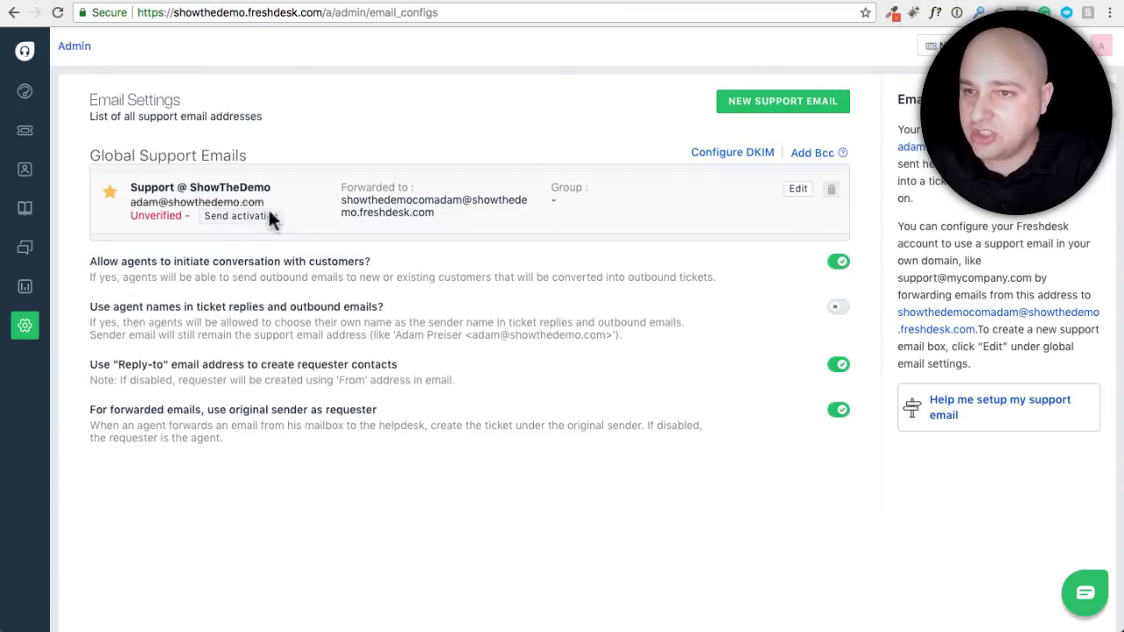
# Reload Email Settings to refresh verification and copy the Freshdesk forwarding address
pyautogui.click(57, 12)
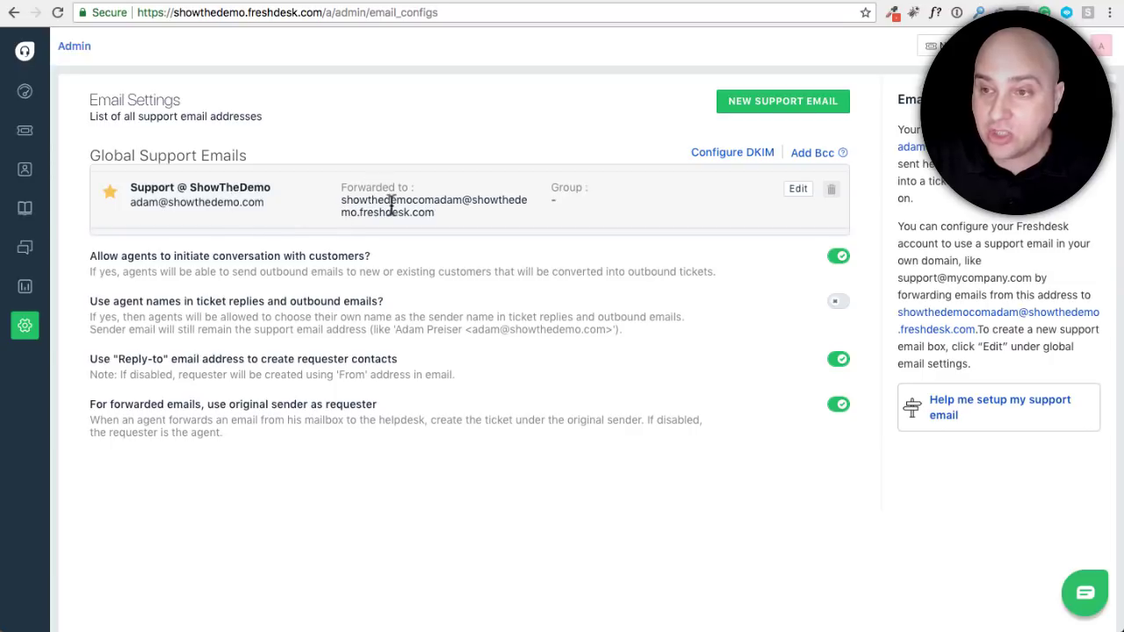
pyautogui.moveTo(444, 213); pyautogui.dragTo(343, 200)
pyautogui.press('super+c')
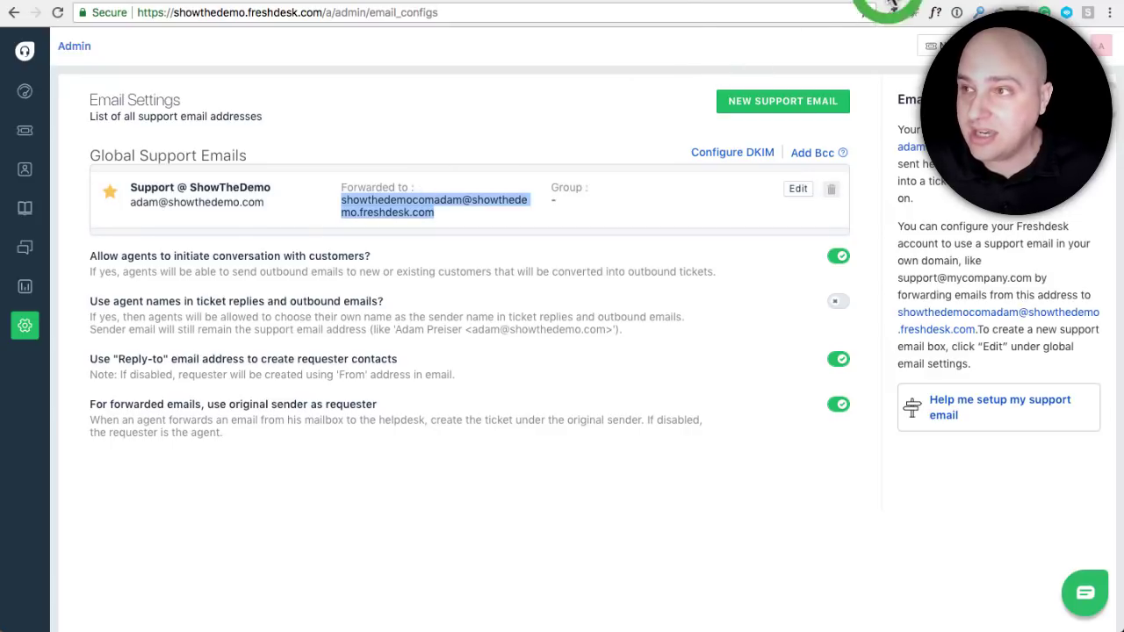
pyautogui.hotkey('ctrl', 'Tab')
pyautogui.scroll(10, 342, 275)
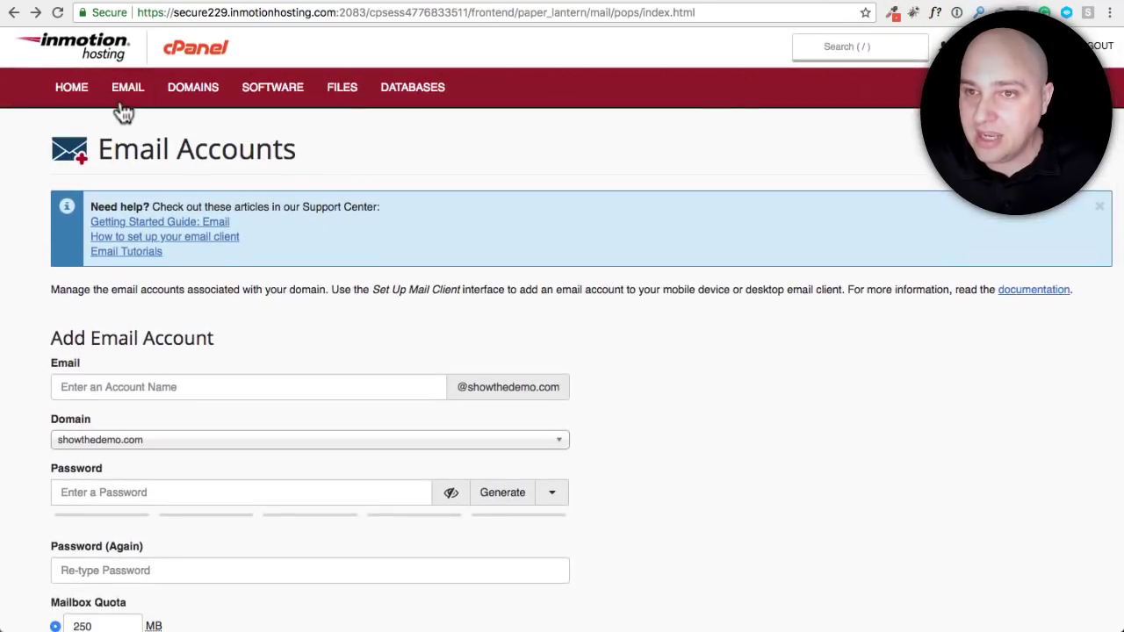
# Go from cPanel home to the Forwarders page and begin adding a forwarder
pyautogui.click(72, 87)
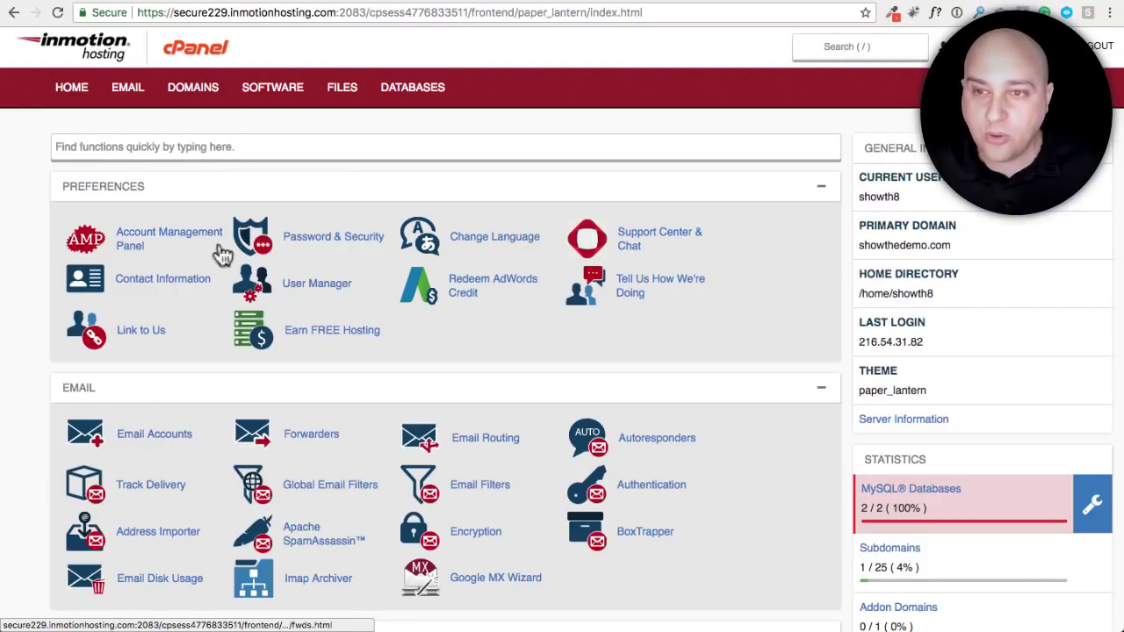
pyautogui.click(153, 147)
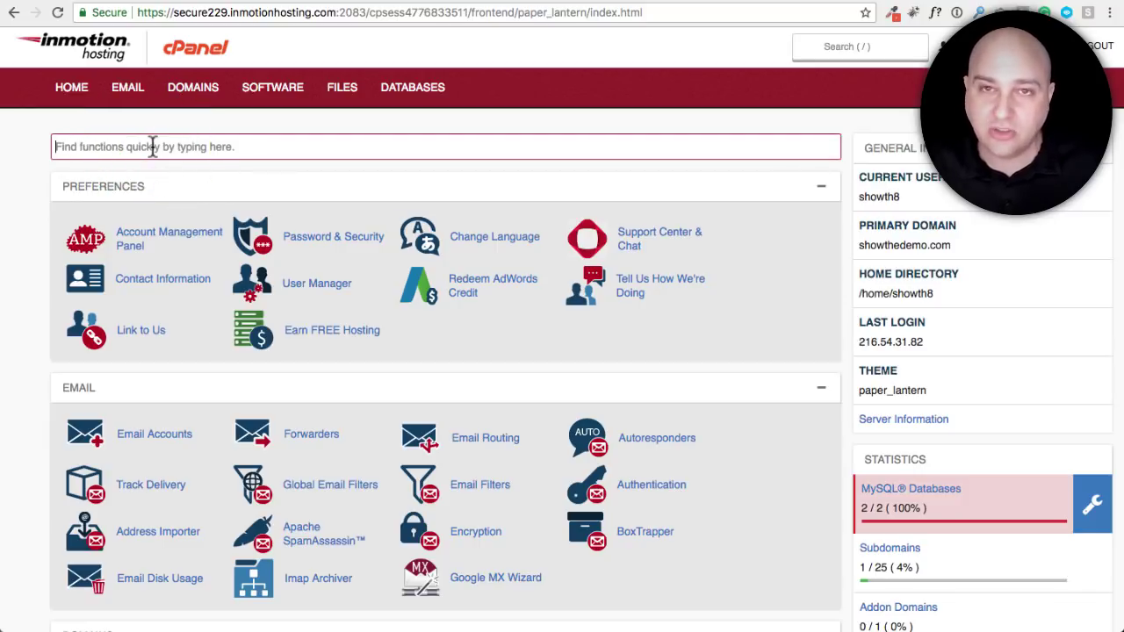
pyautogui.click(311, 435)
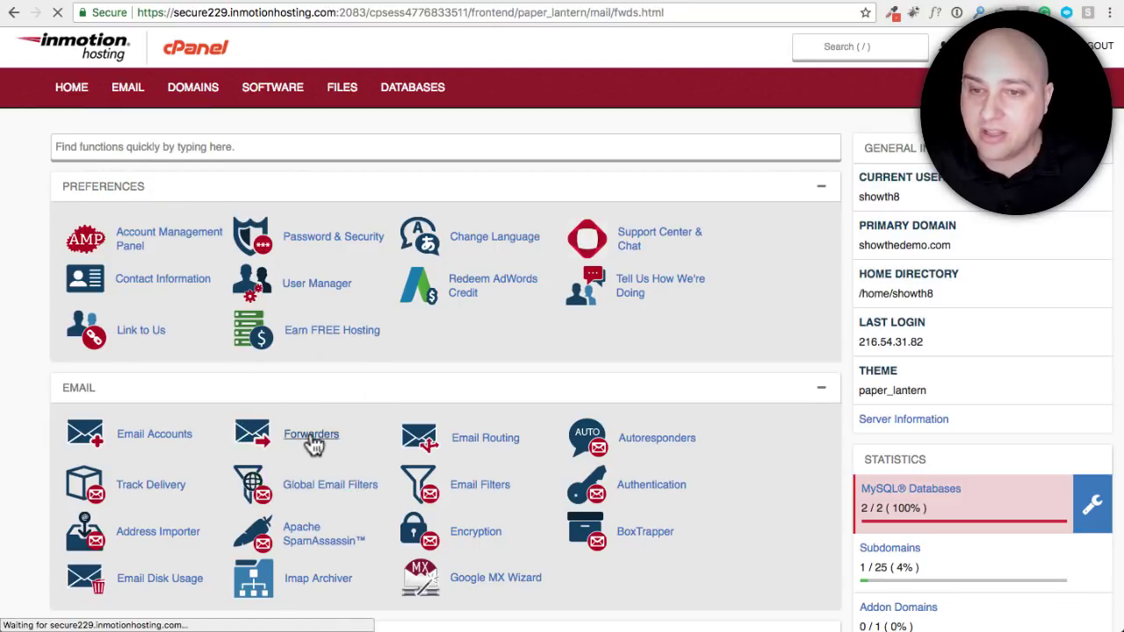
pyautogui.scroll(-5, 123, 337)
pyautogui.scroll(4, 123, 329)
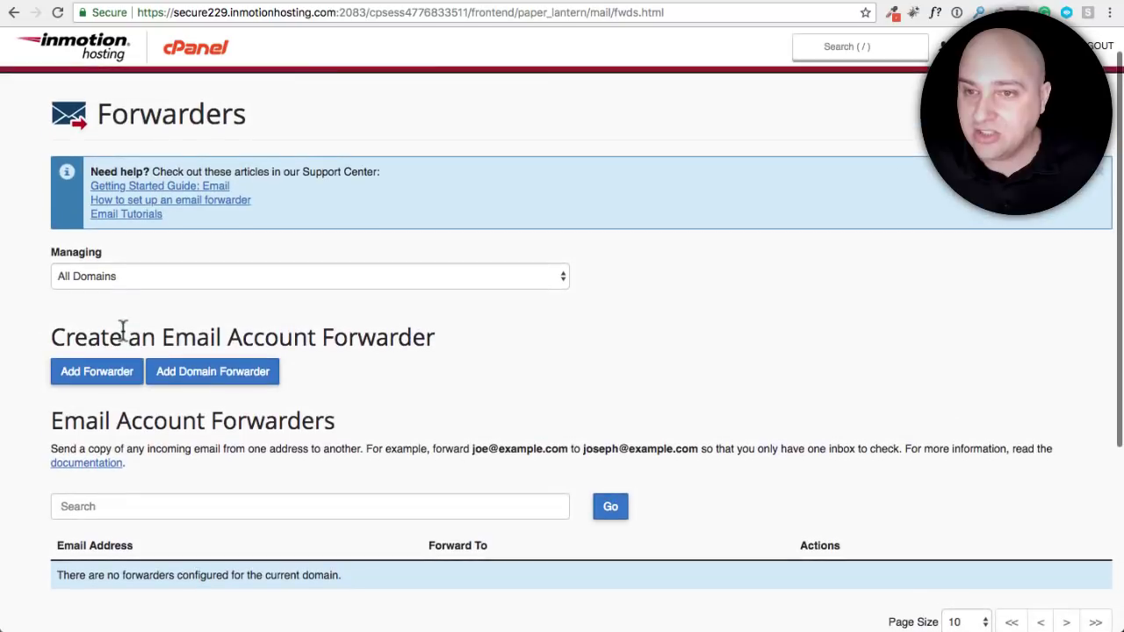
pyautogui.click(74, 372)
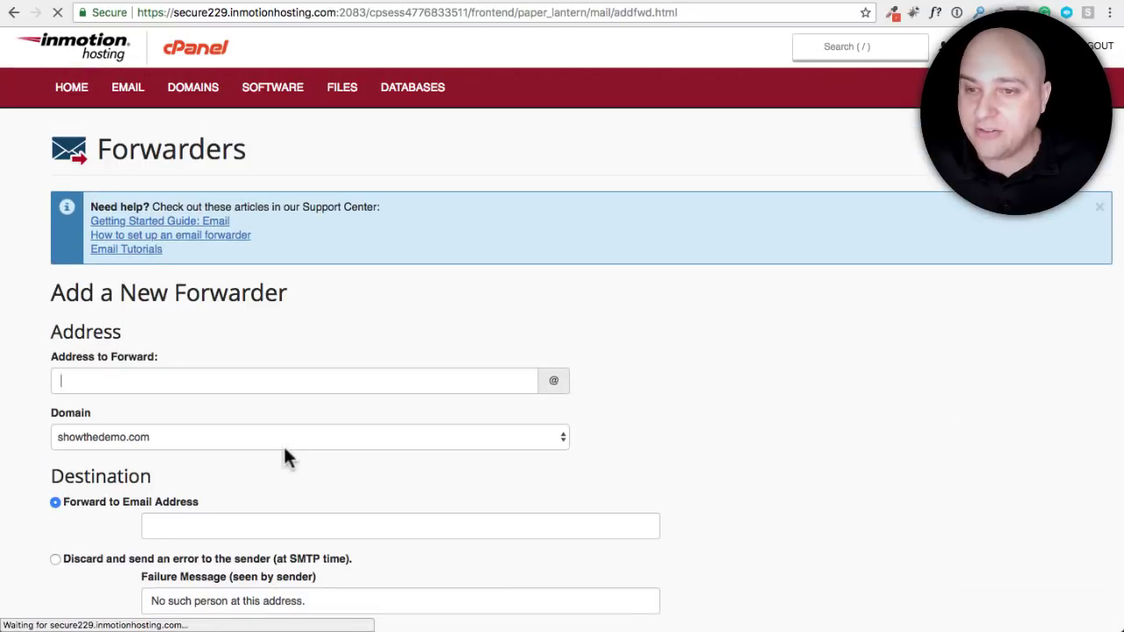
# Forward the mailbox's mail to the pasted Freshdesk forwarding address
pyautogui.scroll(-3, 150, 360)
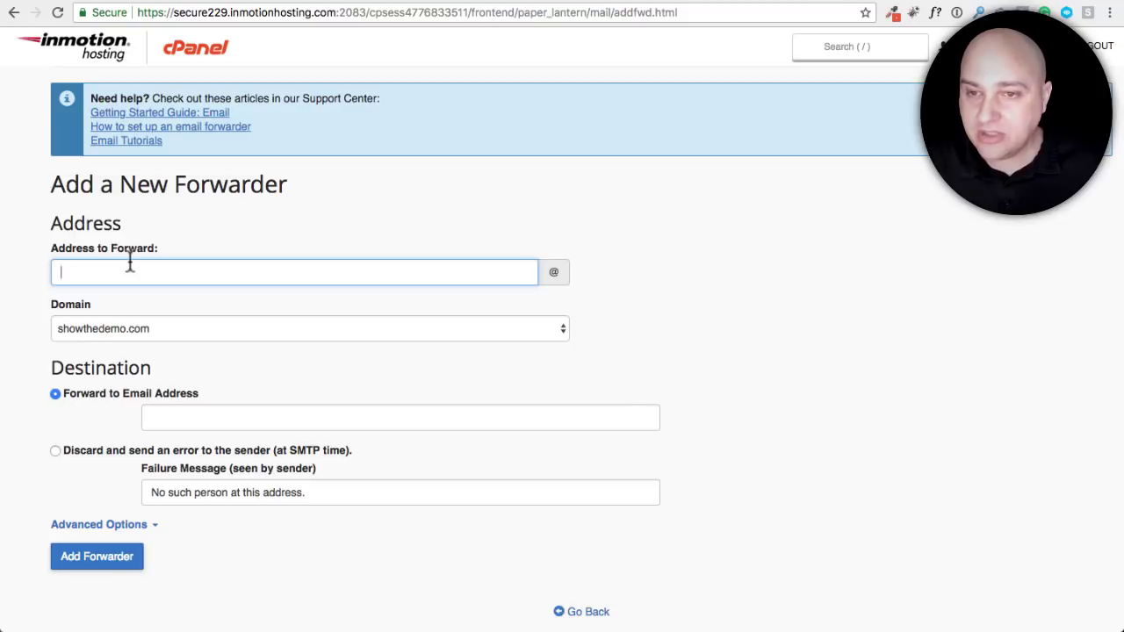
pyautogui.write('S')
pyautogui.press('BackSpace')
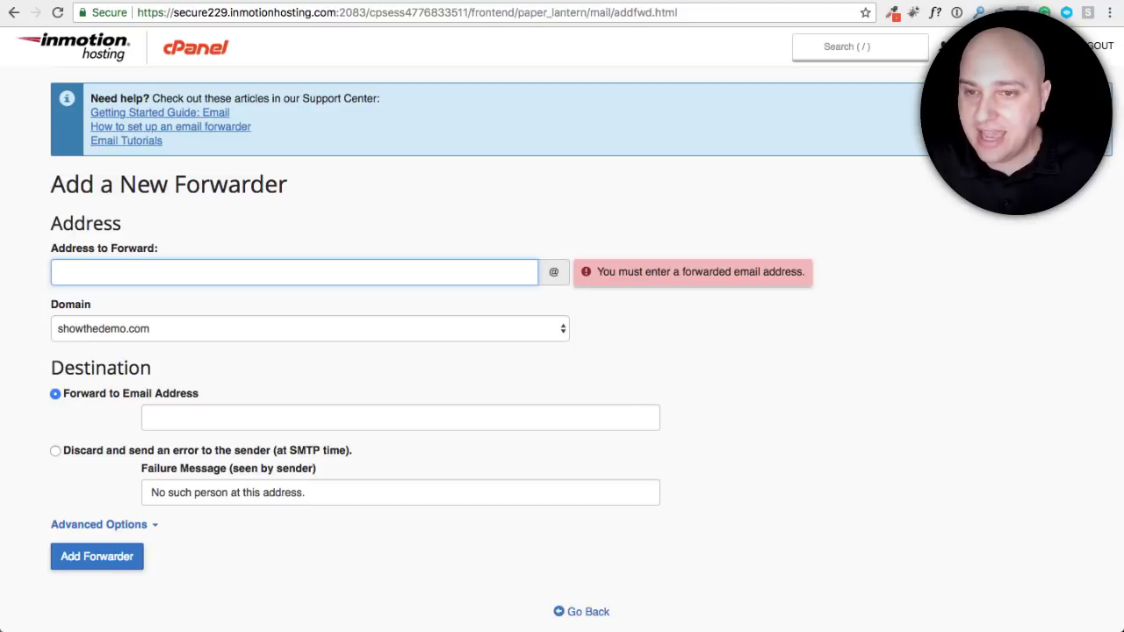
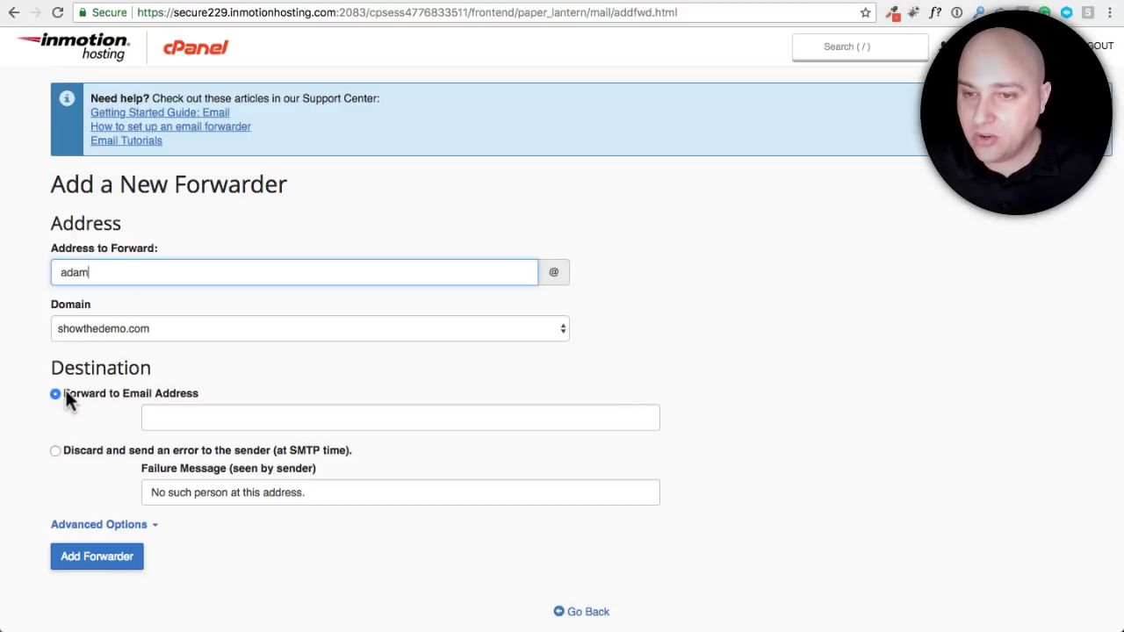
pyautogui.click(175, 419)
pyautogui.press('super+v')
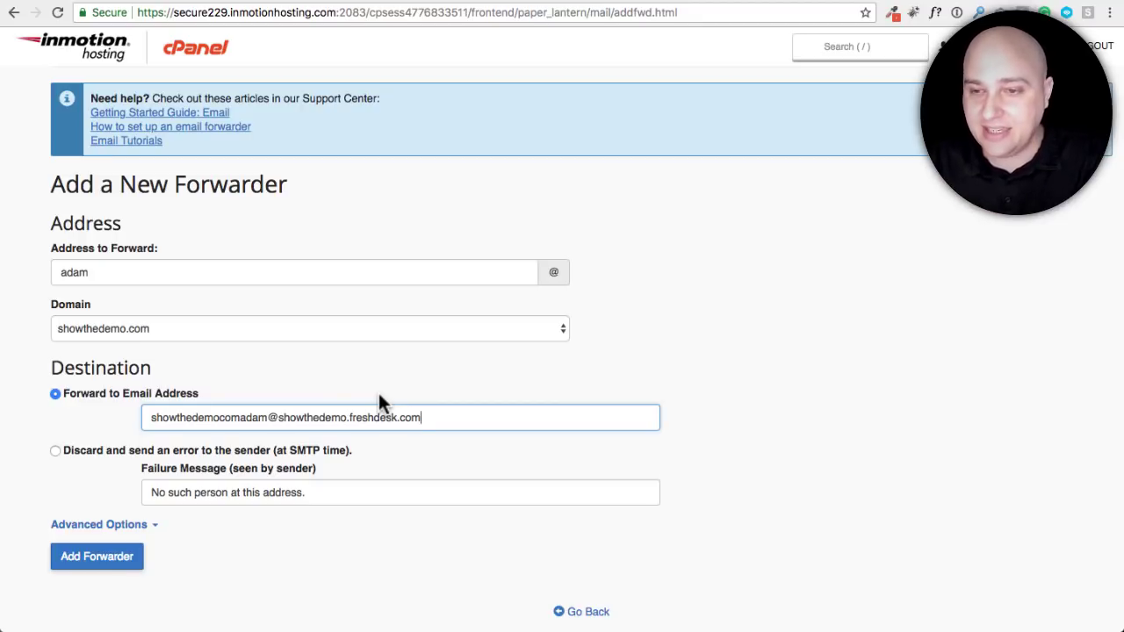
pyautogui.click(117, 556)
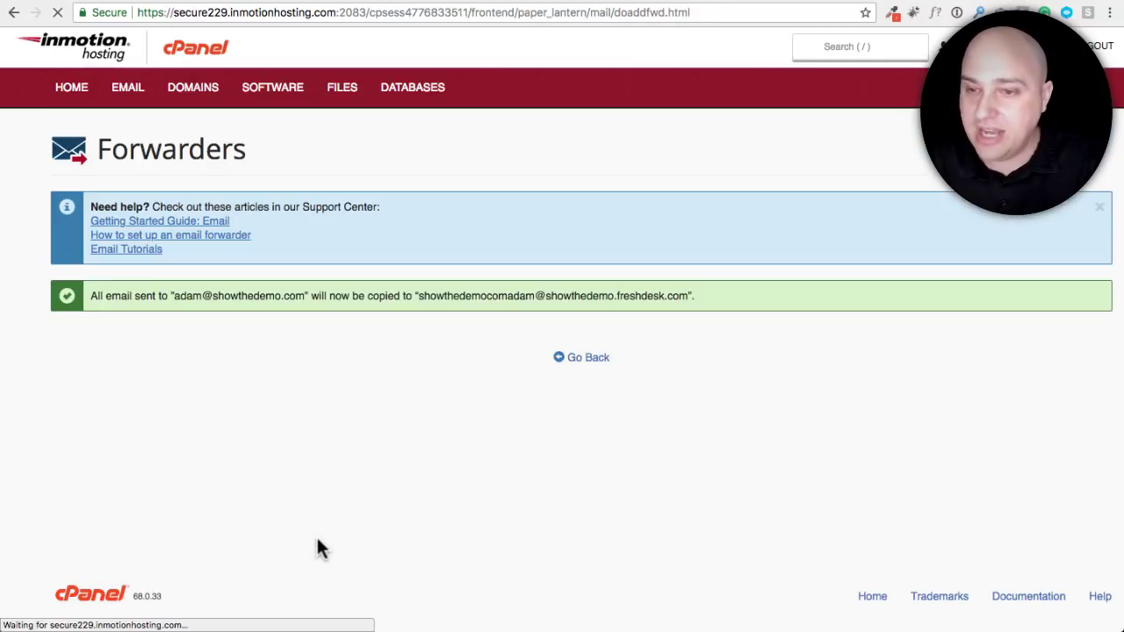
pyautogui.click(601, 359)
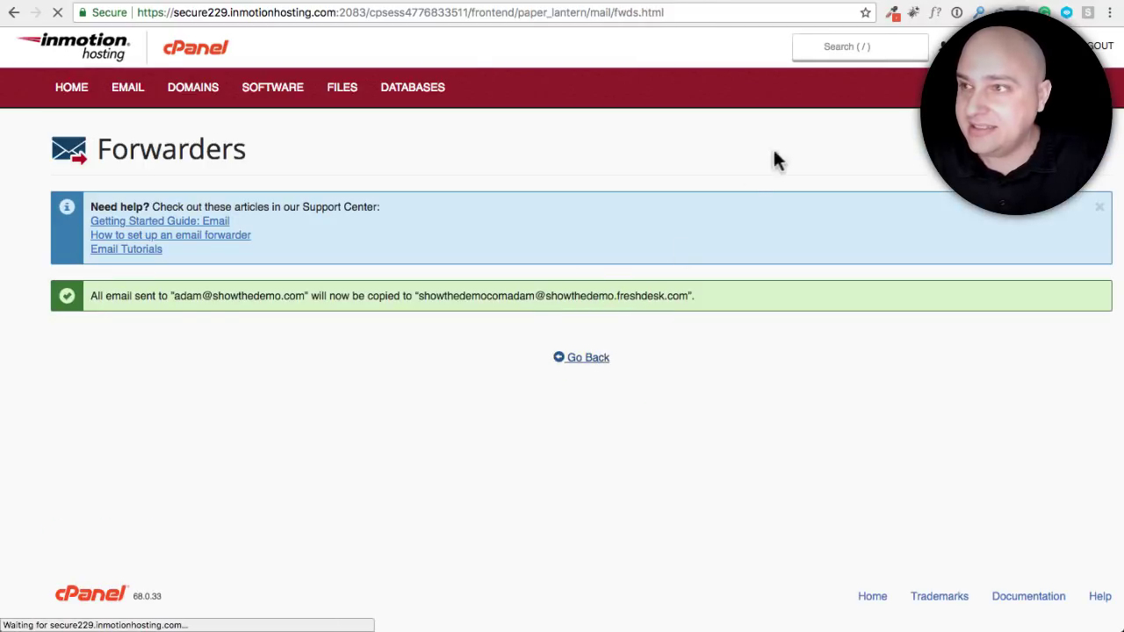
pyautogui.click(922, 2)
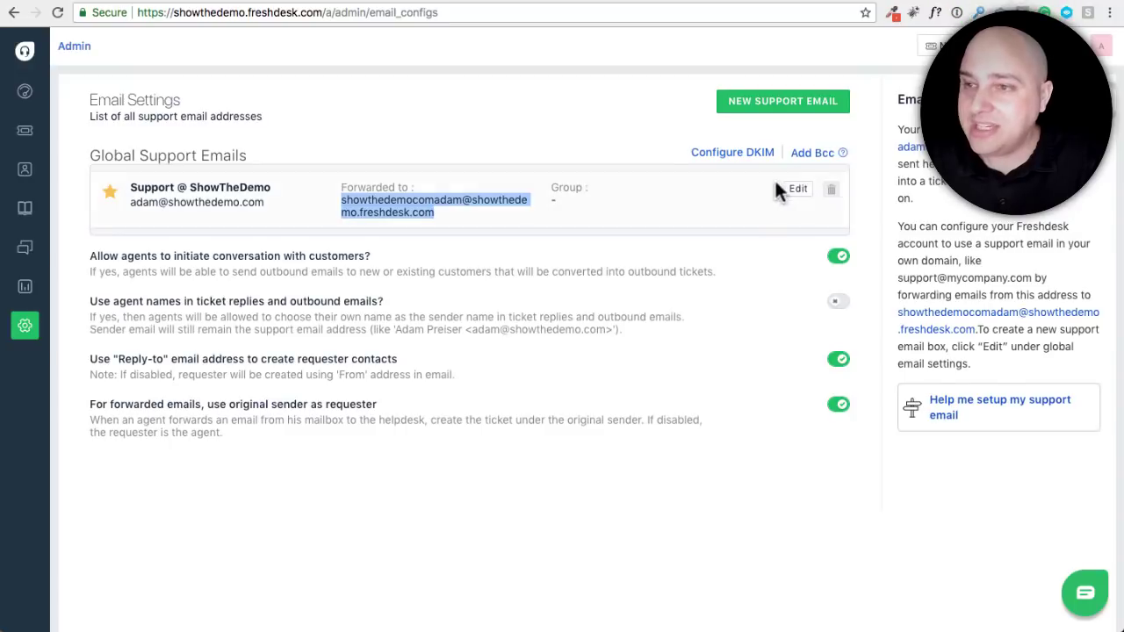
# Open Freshdesk's DKIM settings and start DKIM configuration for showthedemo.com
pyautogui.click(695, 260)
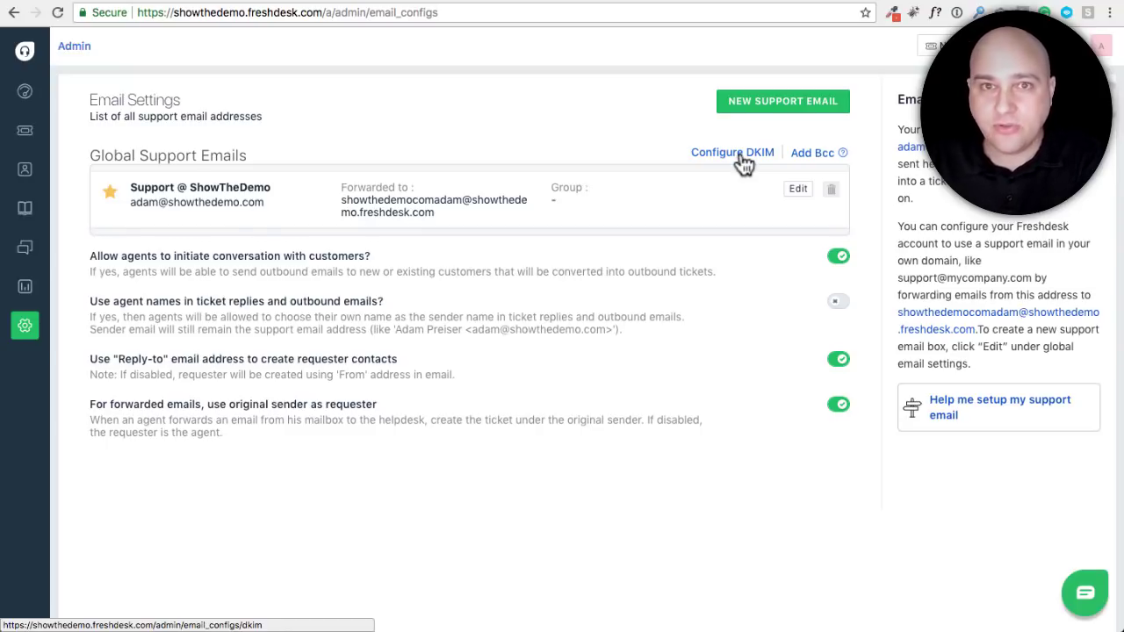
pyautogui.click(743, 160)
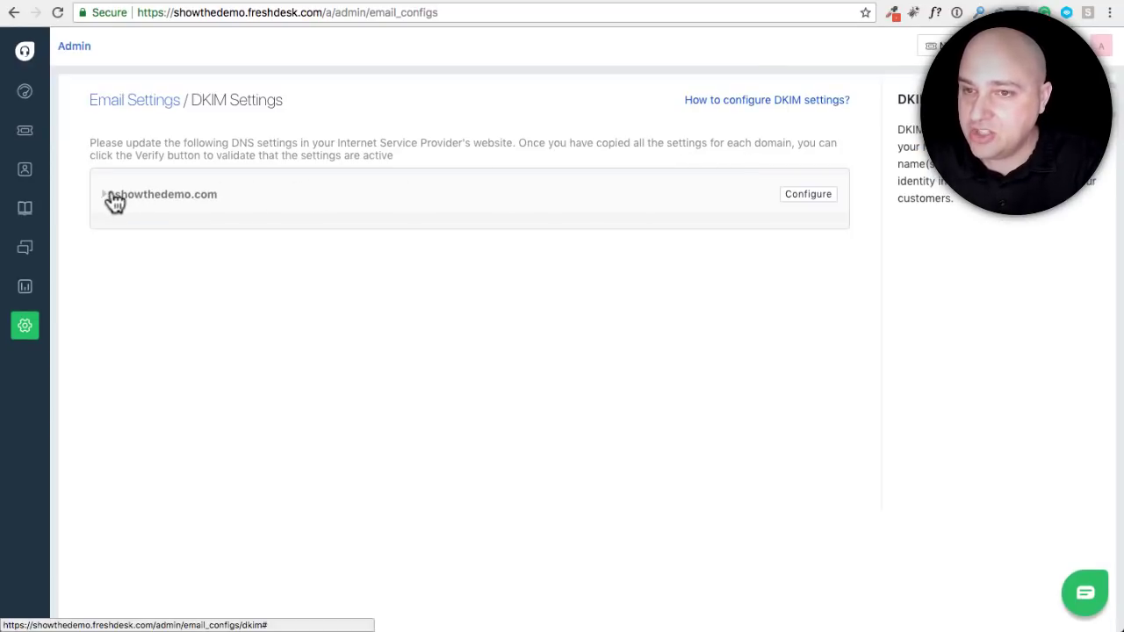
pyautogui.click(102, 193)
pyautogui.click(105, 196)
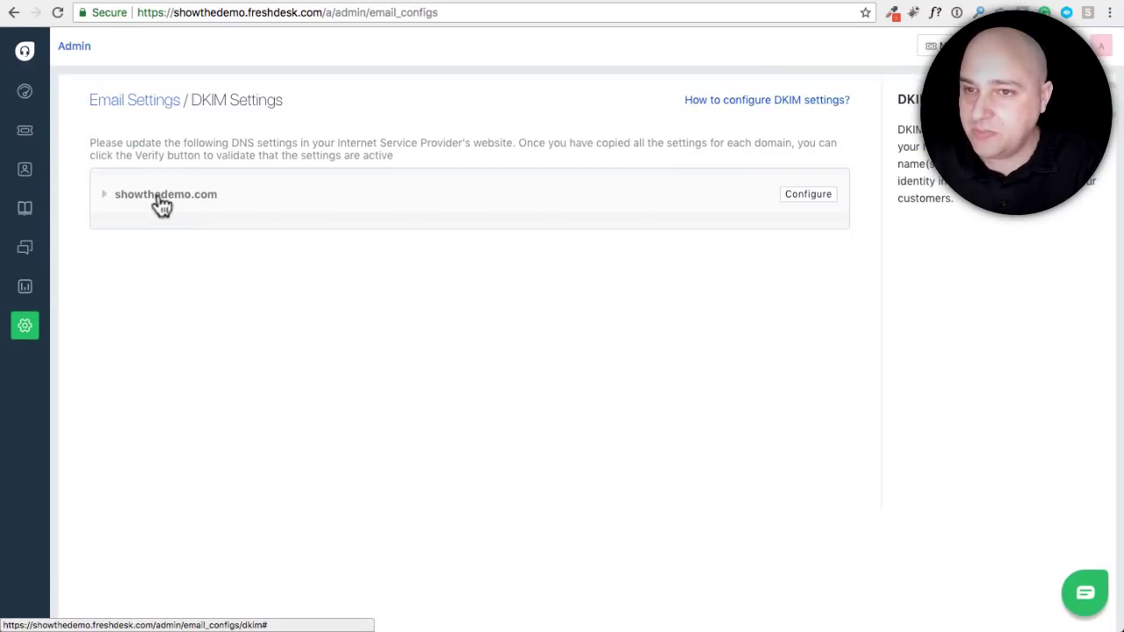
pyautogui.click(158, 196)
pyautogui.click(809, 199)
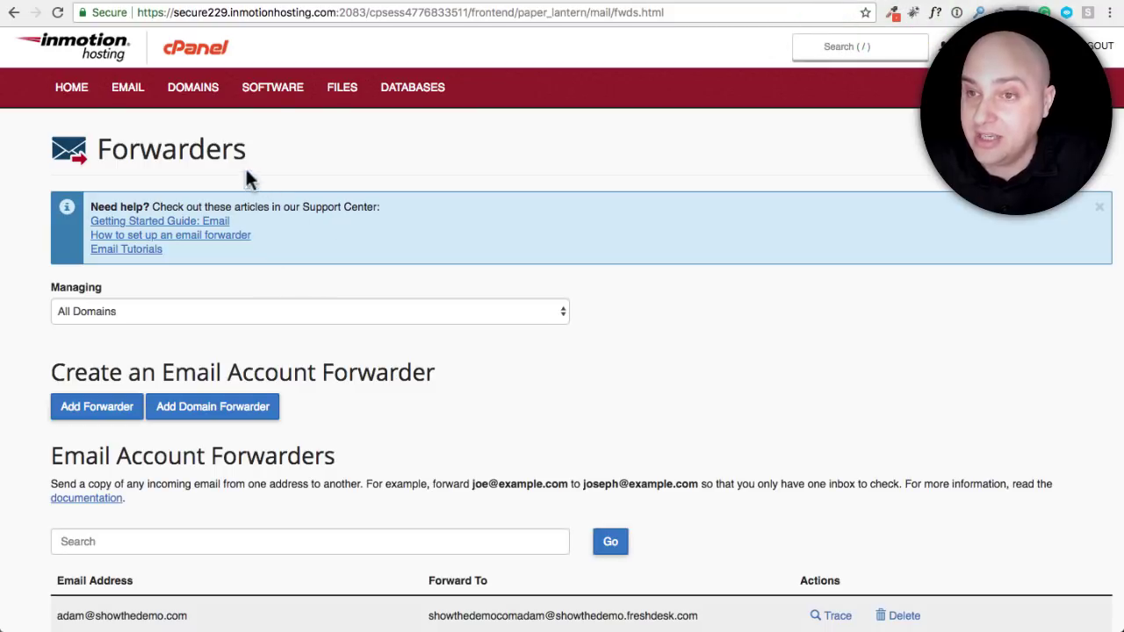
# Navigate from cPanel home to the Zone Editor in the Domains section
pyautogui.click(71, 87)
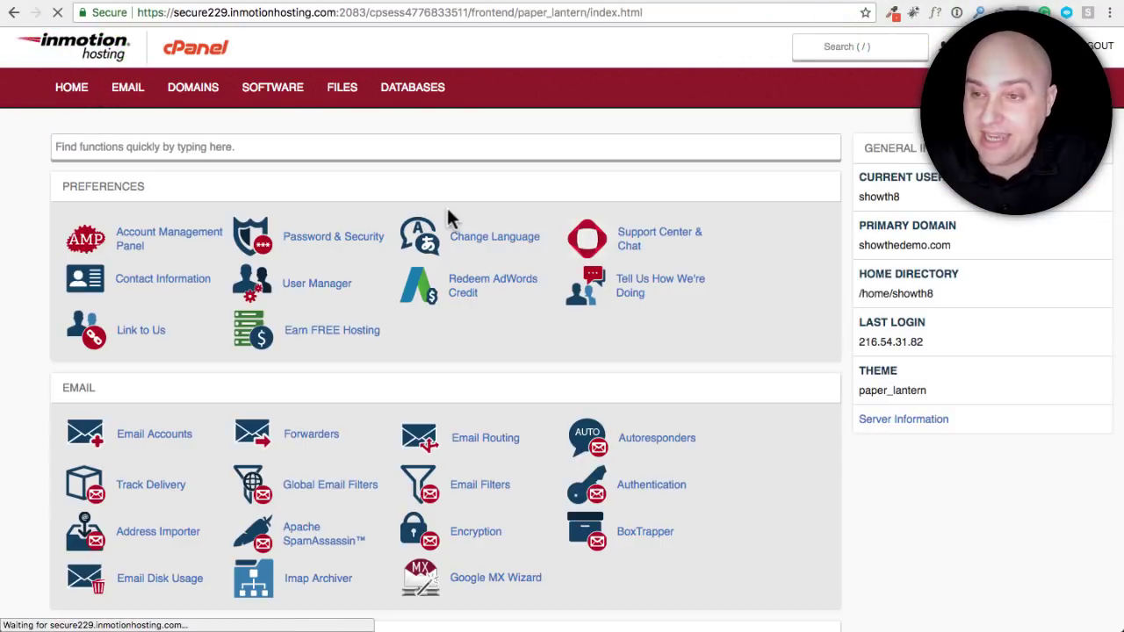
pyautogui.scroll(-5, 335, 205)
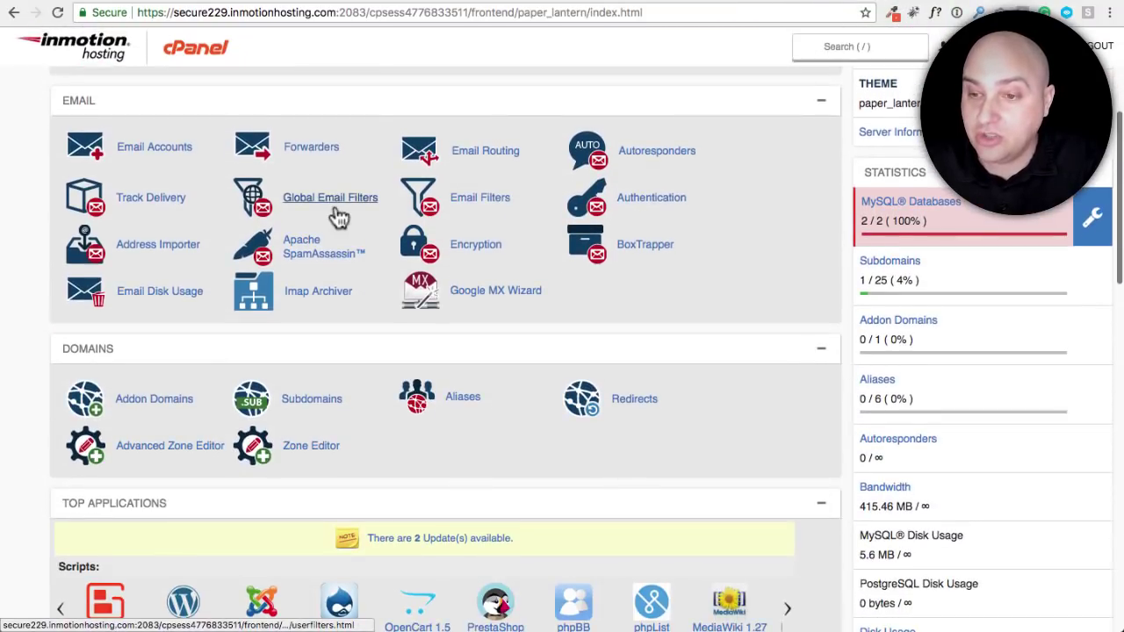
pyautogui.scroll(-3, 339, 218)
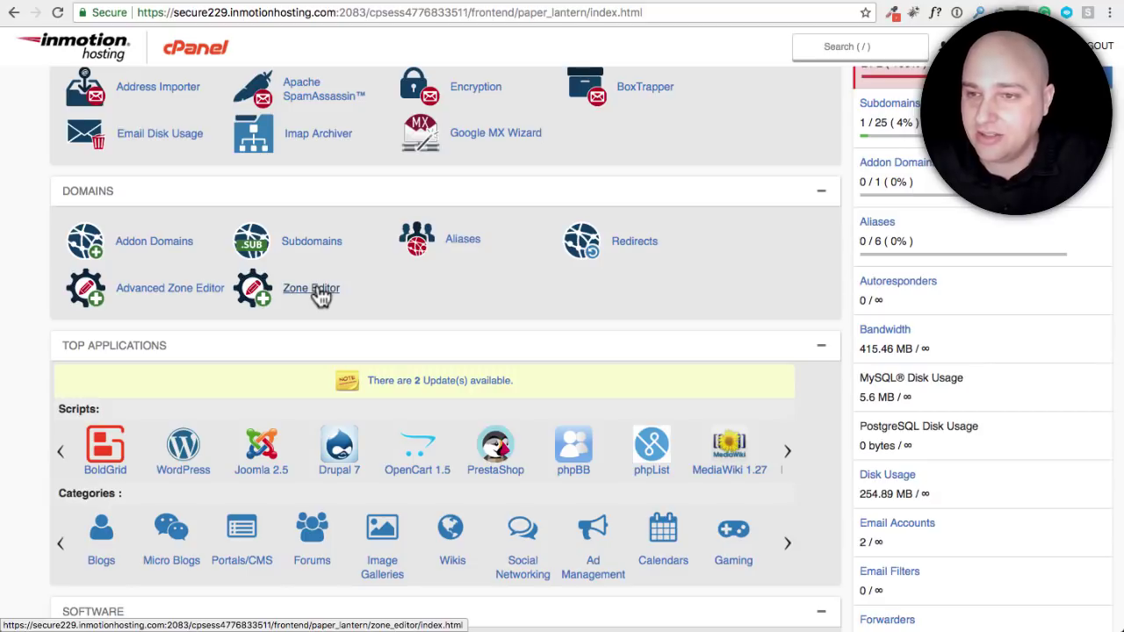
pyautogui.click(313, 292)
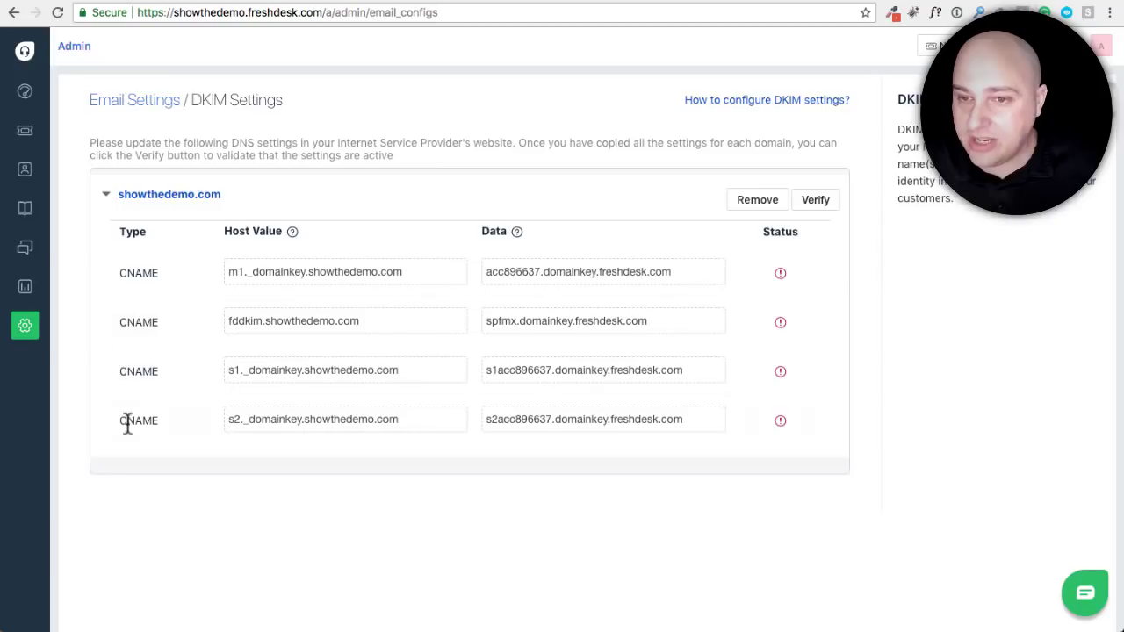
# Copy the first DKIM CNAME host, m1._domainkey.showthedemo.com, from Freshdesk's DKIM settings
pyautogui.click(265, 273)
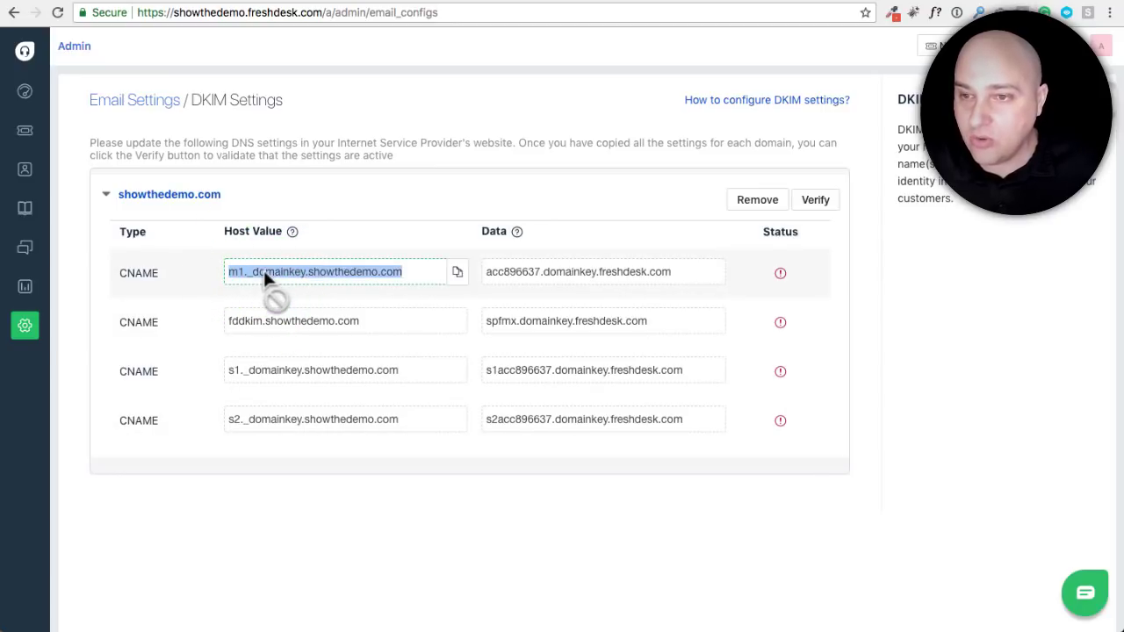
pyautogui.moveTo(266, 277); pyautogui.dragTo(315, 273)
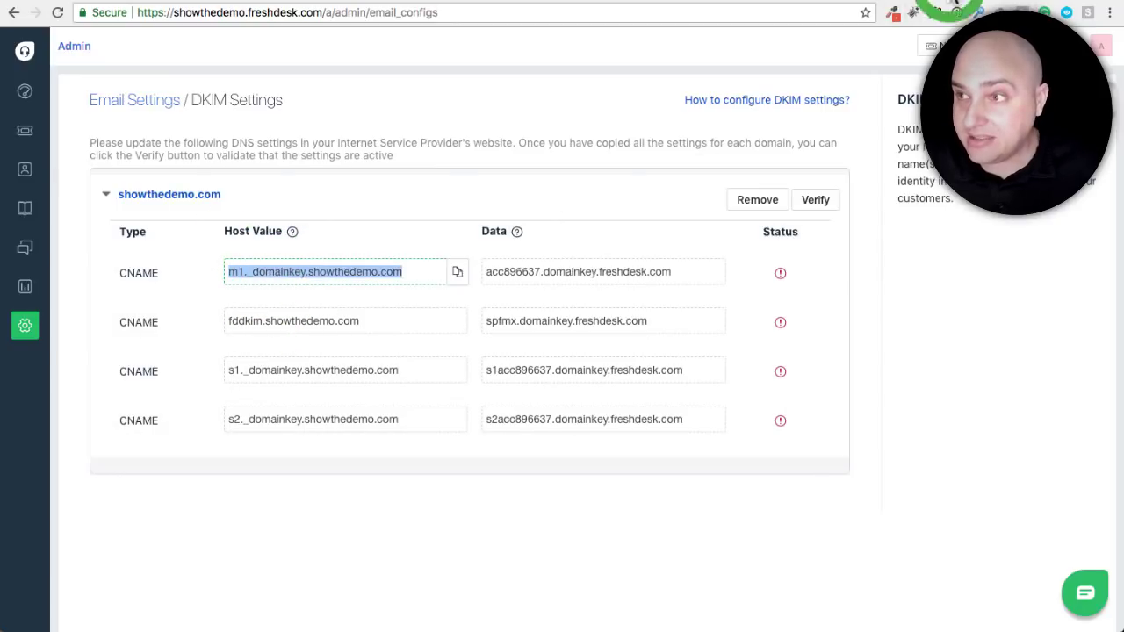
pyautogui.hotkey('ctrl', 'Tab')
pyautogui.hotkey('ctrl', 'Tab')
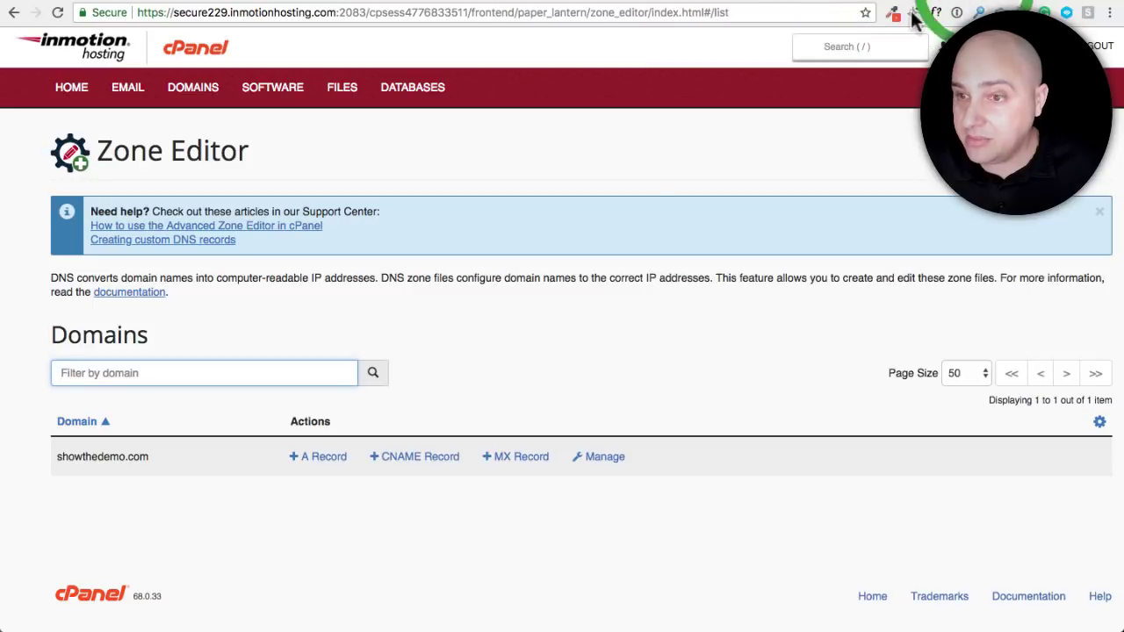
# Create CNAME m1._domainkey.showthedemo.com targeting acc896637.domainkey.freshdesk.com in the Zone Editor
pyautogui.click(388, 457)
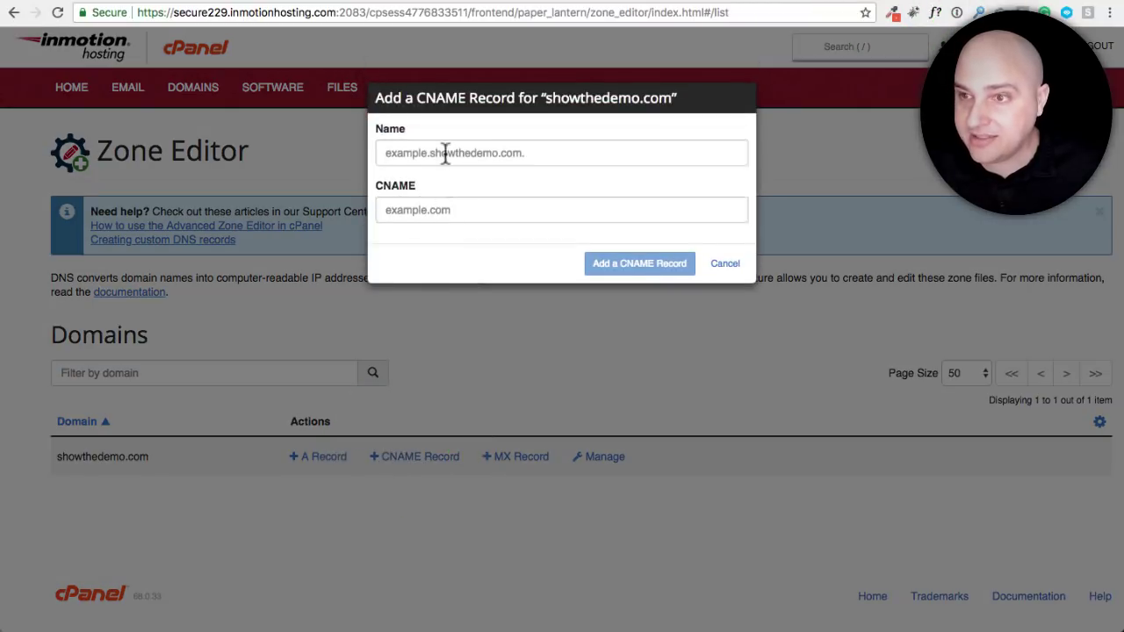
pyautogui.click(447, 155)
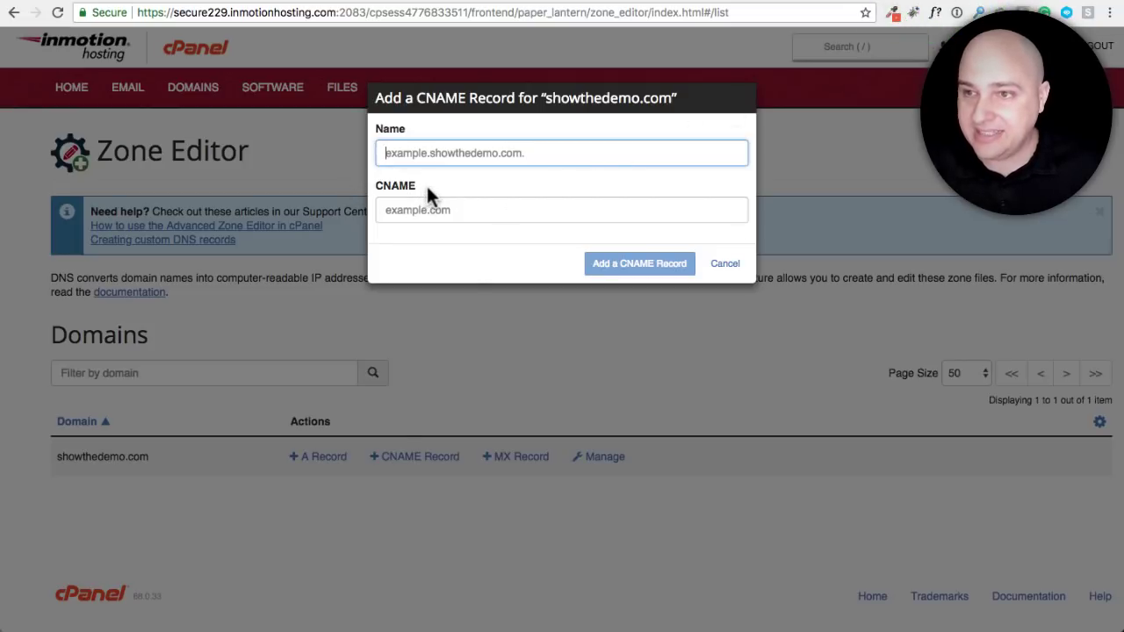
pyautogui.write('m1._domainkey.showthedemo.com')
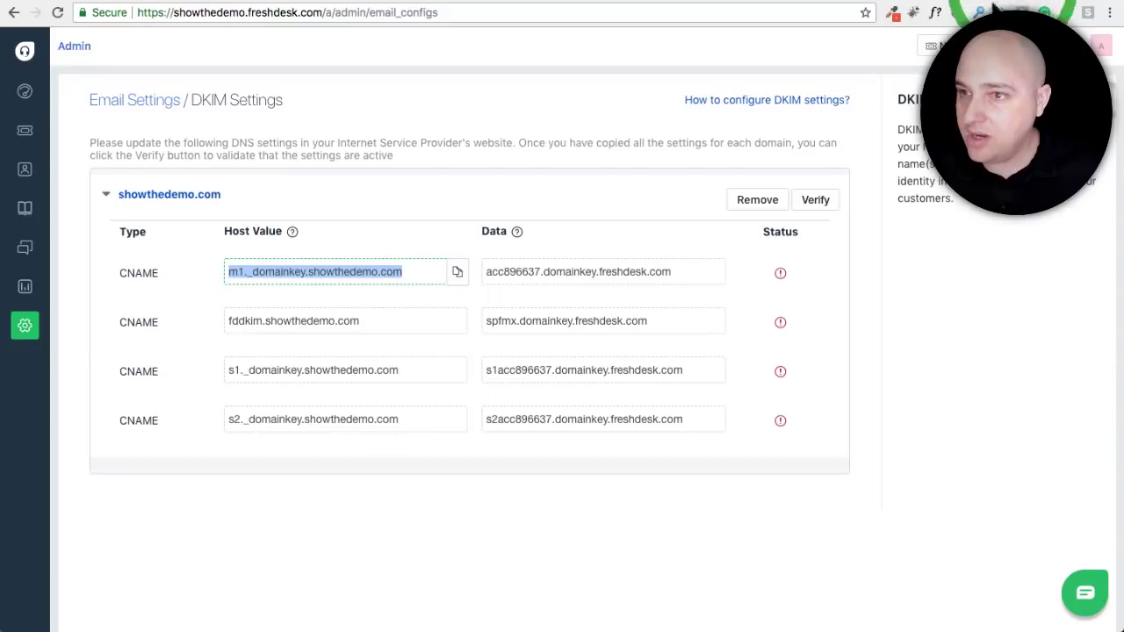
pyautogui.click(678, 268)
pyautogui.press('super+c')
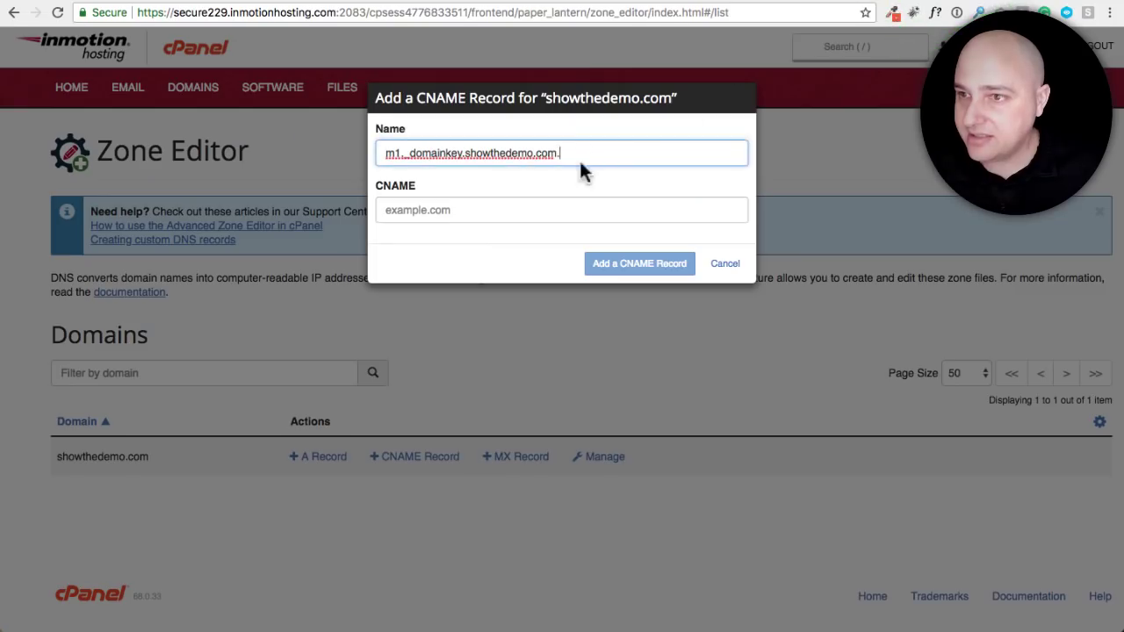
pyautogui.click(548, 206)
pyautogui.press('super+v')
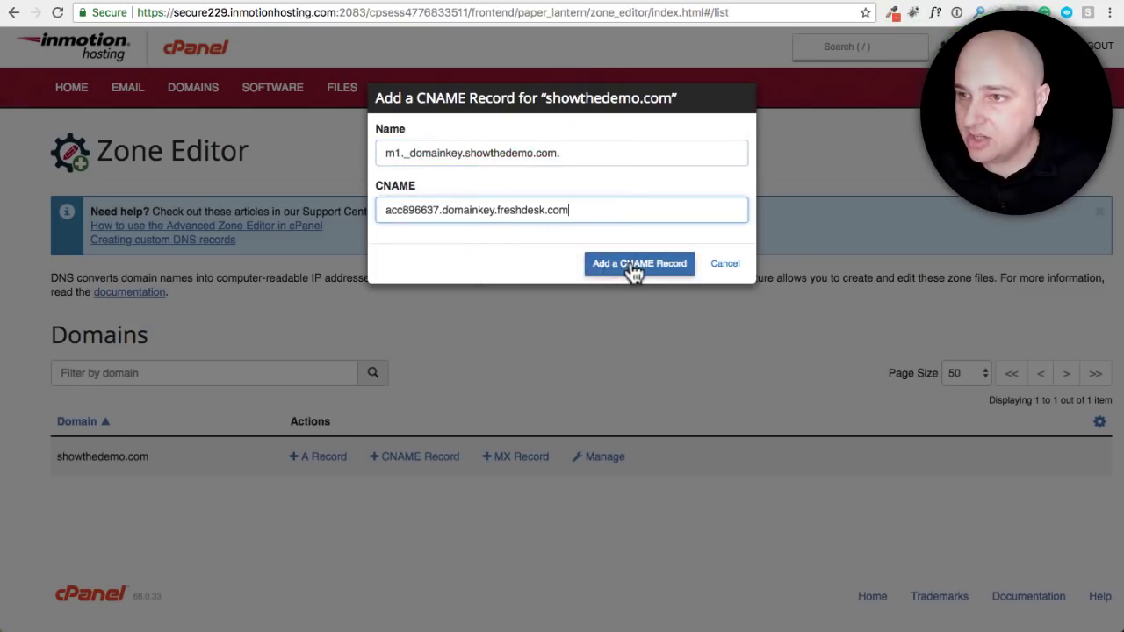
pyautogui.click(634, 268)
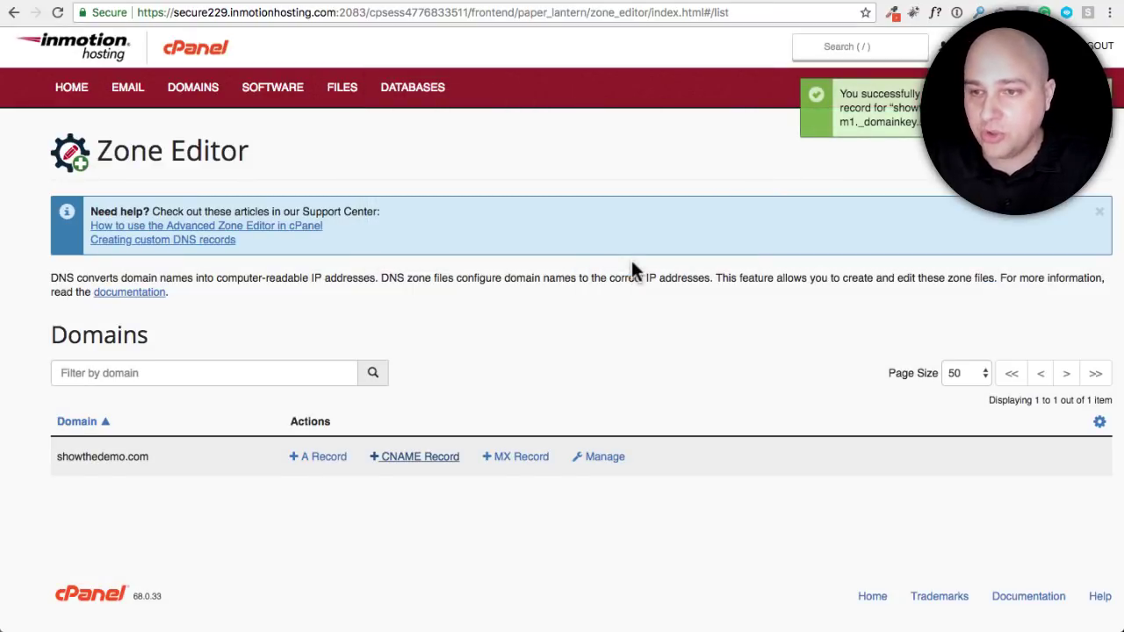
pyautogui.click(623, 353)
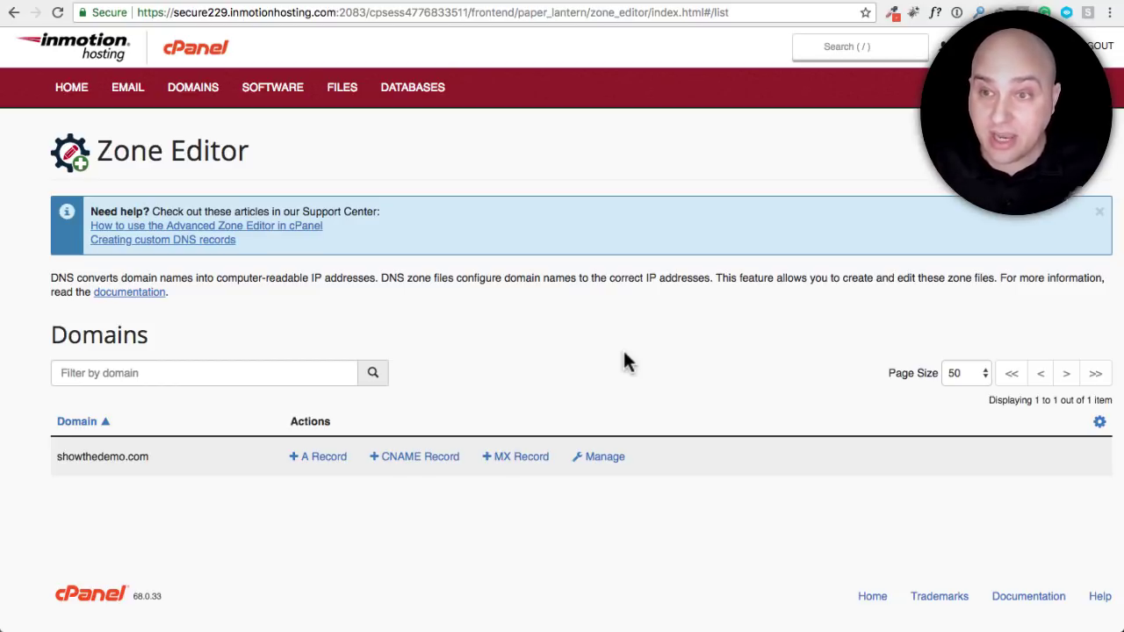
# Open the showthedemo.com zone records and scroll down to the new m1._domainkey CNAME
pyautogui.click(602, 456)
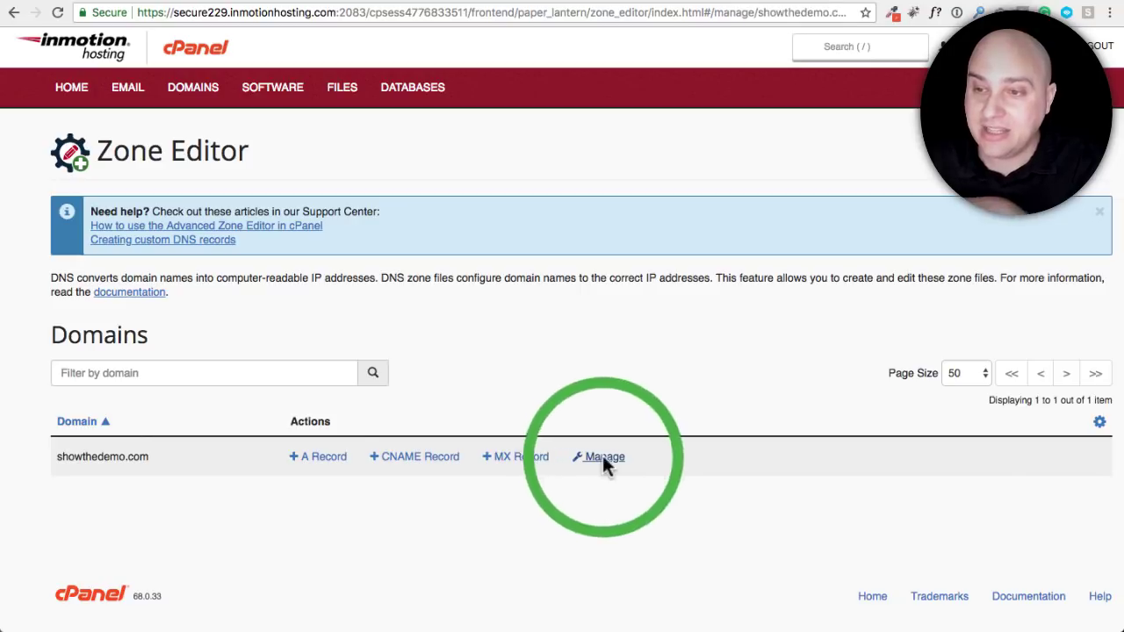
pyautogui.scroll(-8, 580, 410)
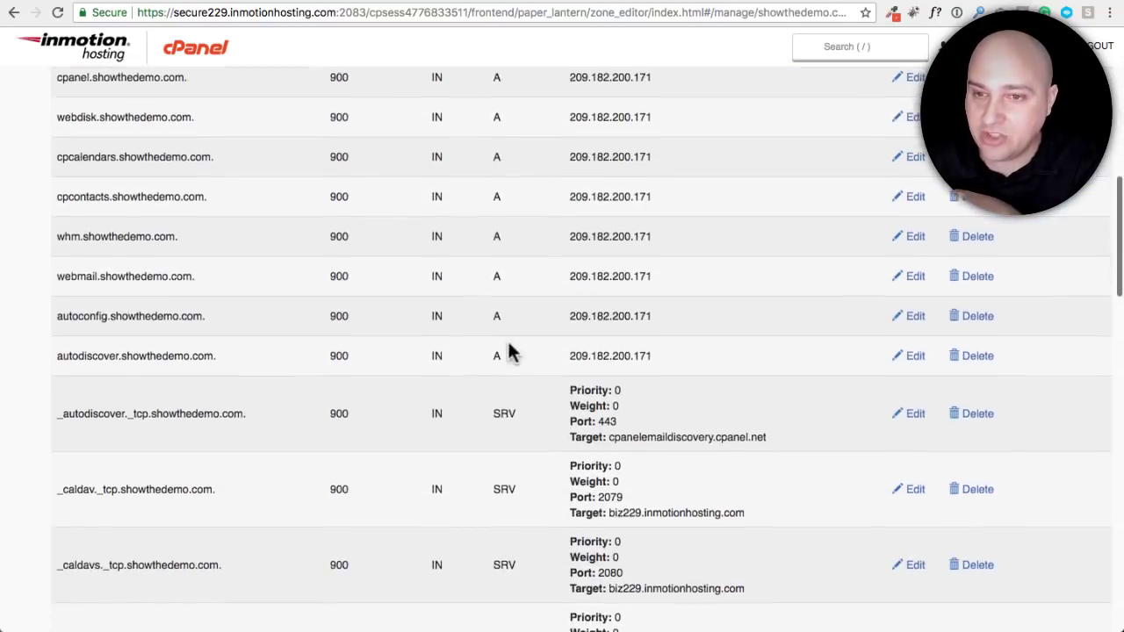
pyautogui.scroll(5, 509, 345)
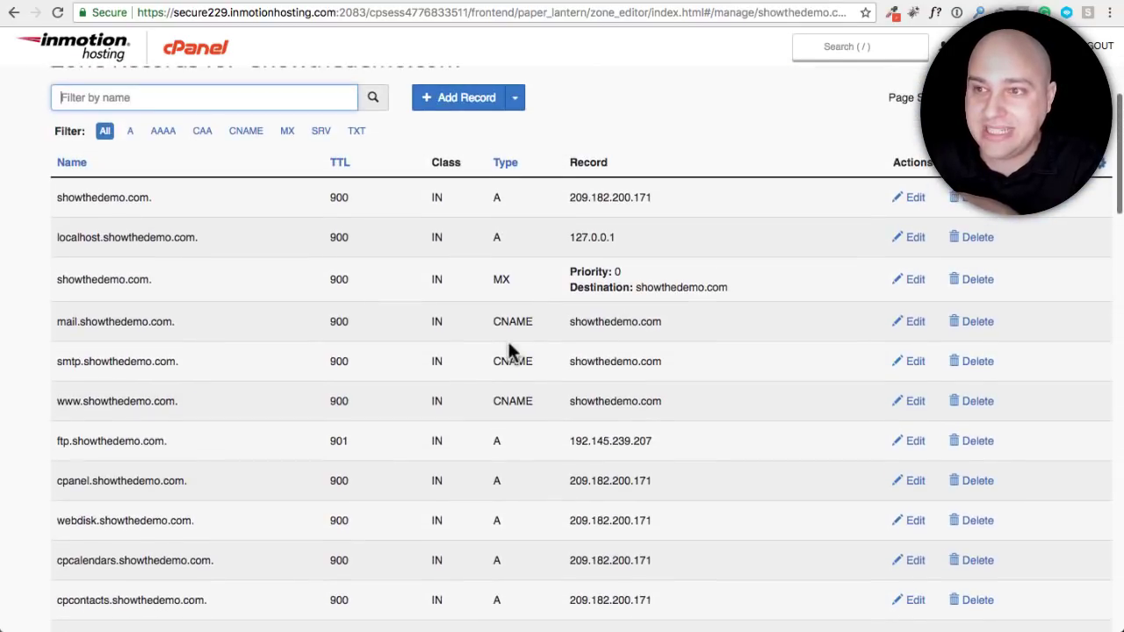
pyautogui.scroll(-2, 509, 343)
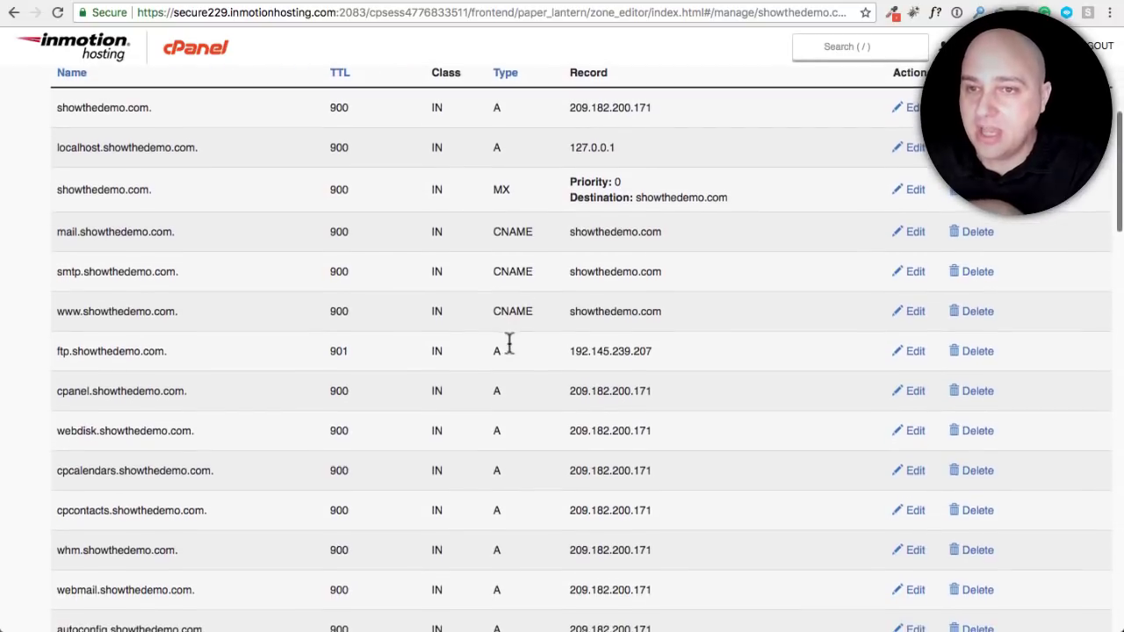
pyautogui.scroll(-11, 508, 350)
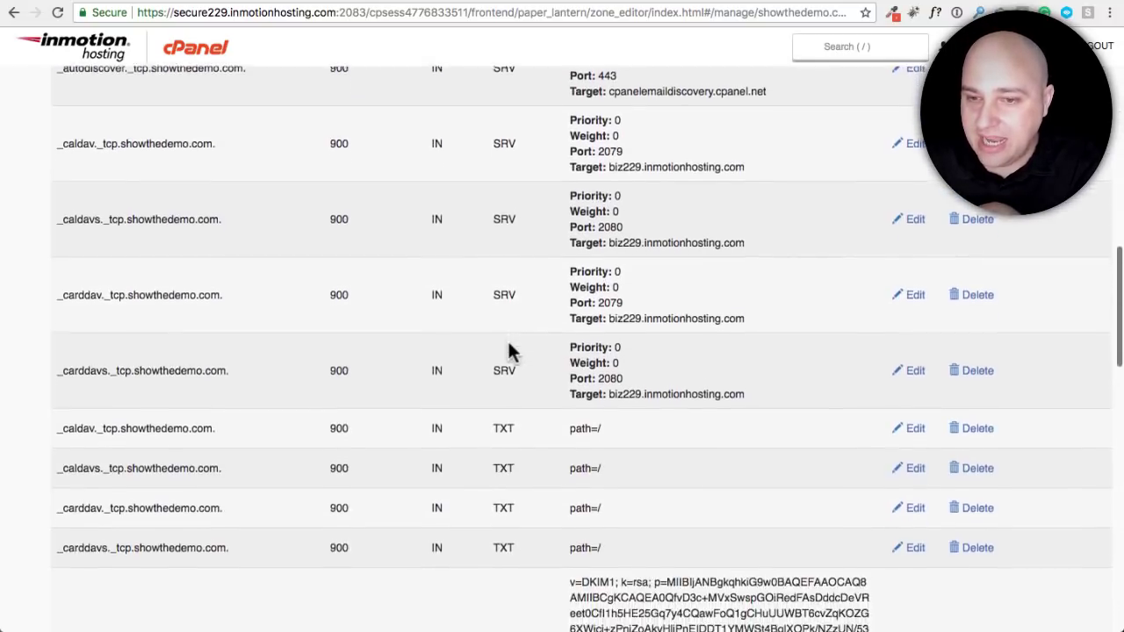
pyautogui.scroll(-7, 509, 351)
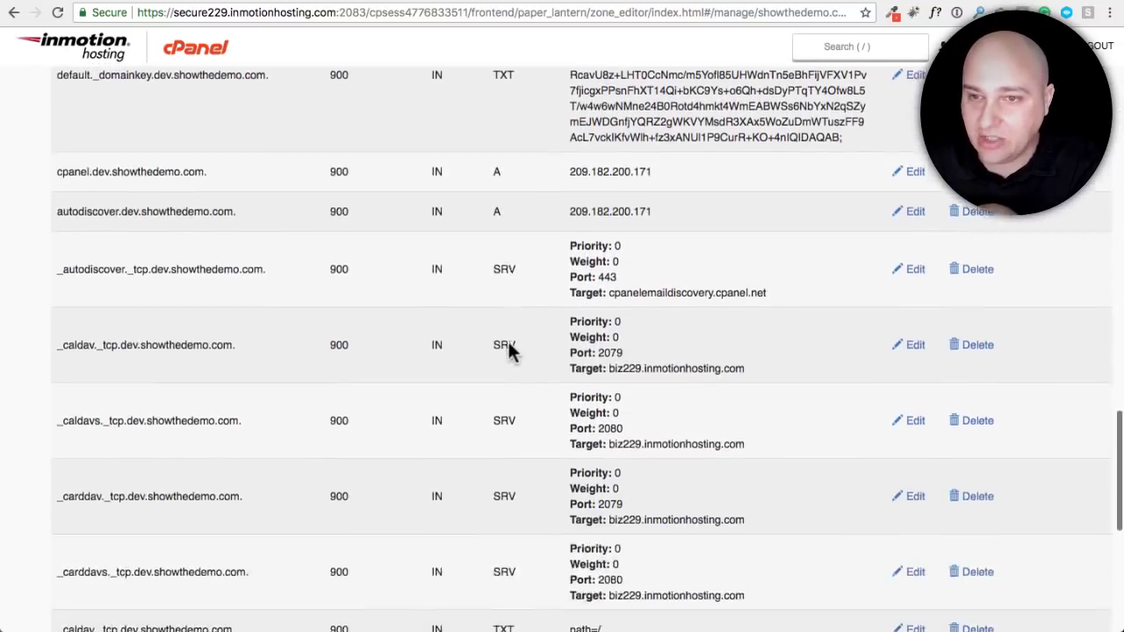
pyautogui.scroll(-4, 509, 351)
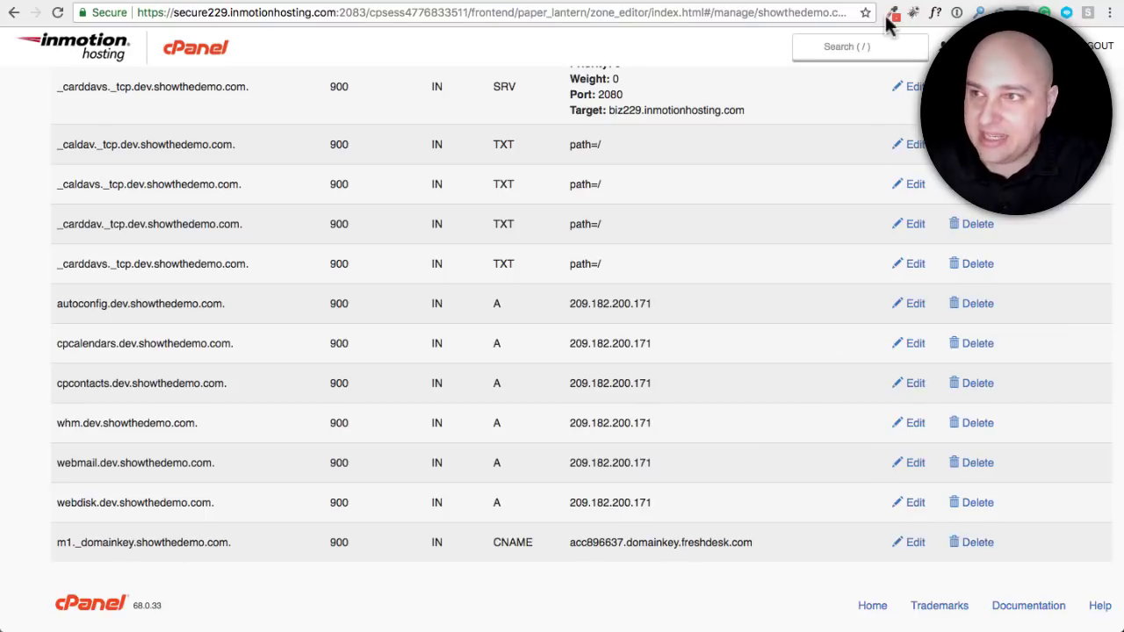
# Cross-check the m1._domainkey CNAME target against Freshdesk's DKIM data, ending back in Freshdesk
pyautogui.click(1014, 1)
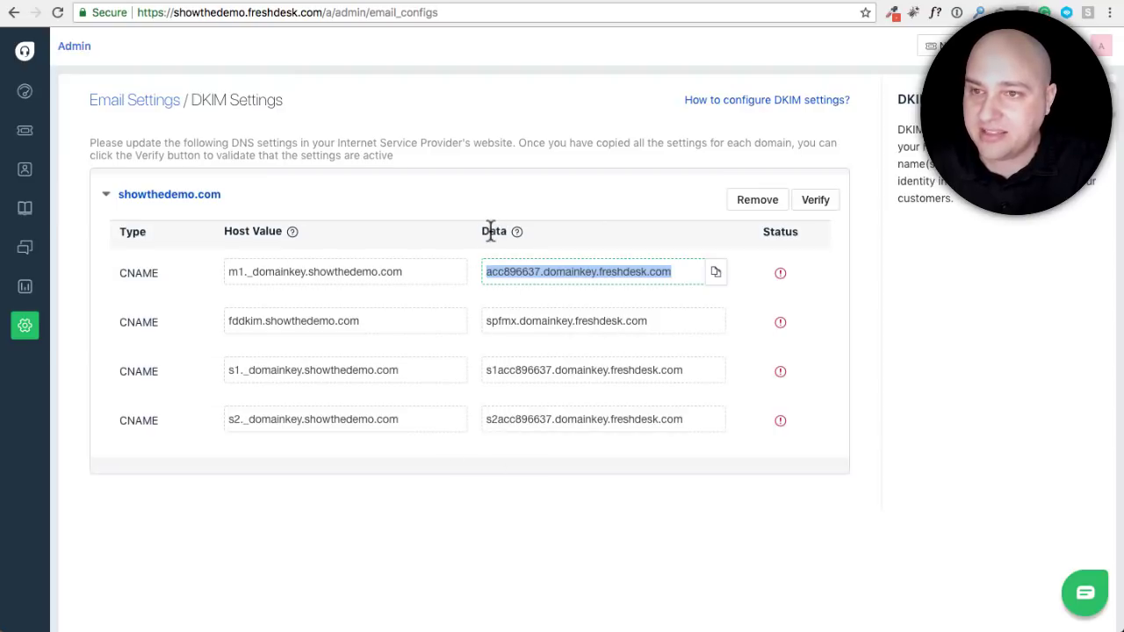
pyautogui.click(924, 2)
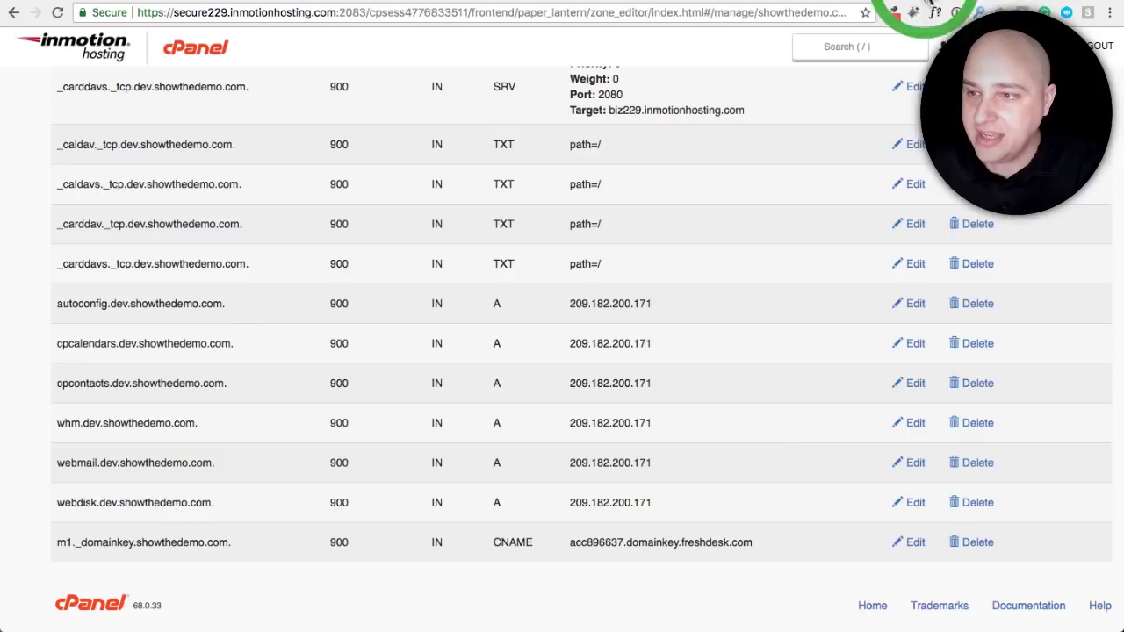
pyautogui.click(762, 544)
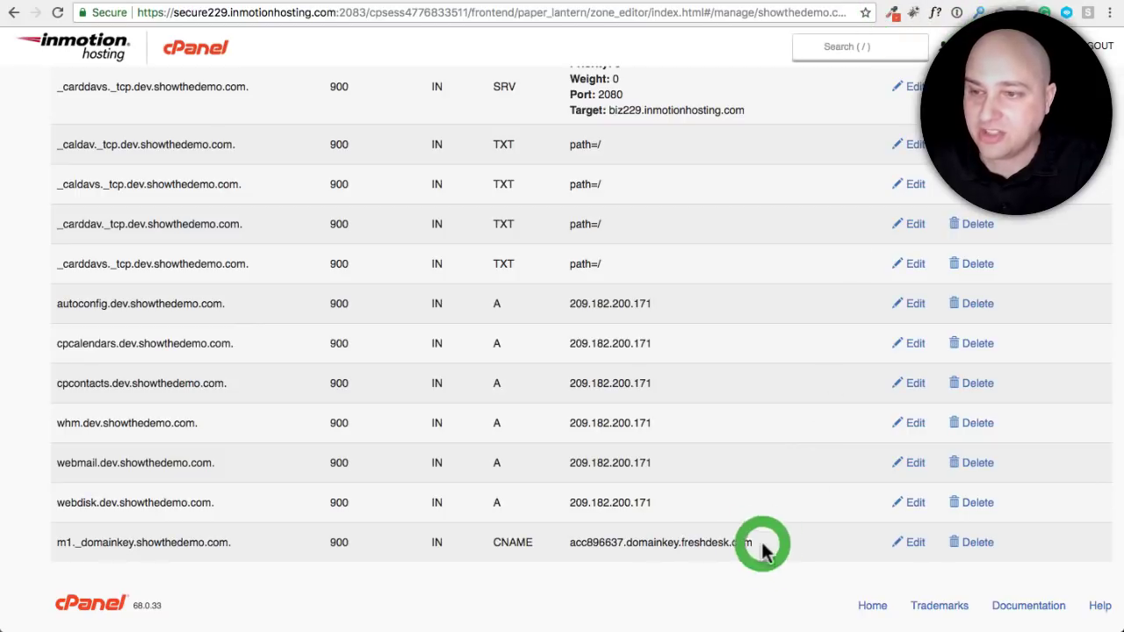
pyautogui.moveTo(762, 544); pyautogui.dragTo(681, 542)
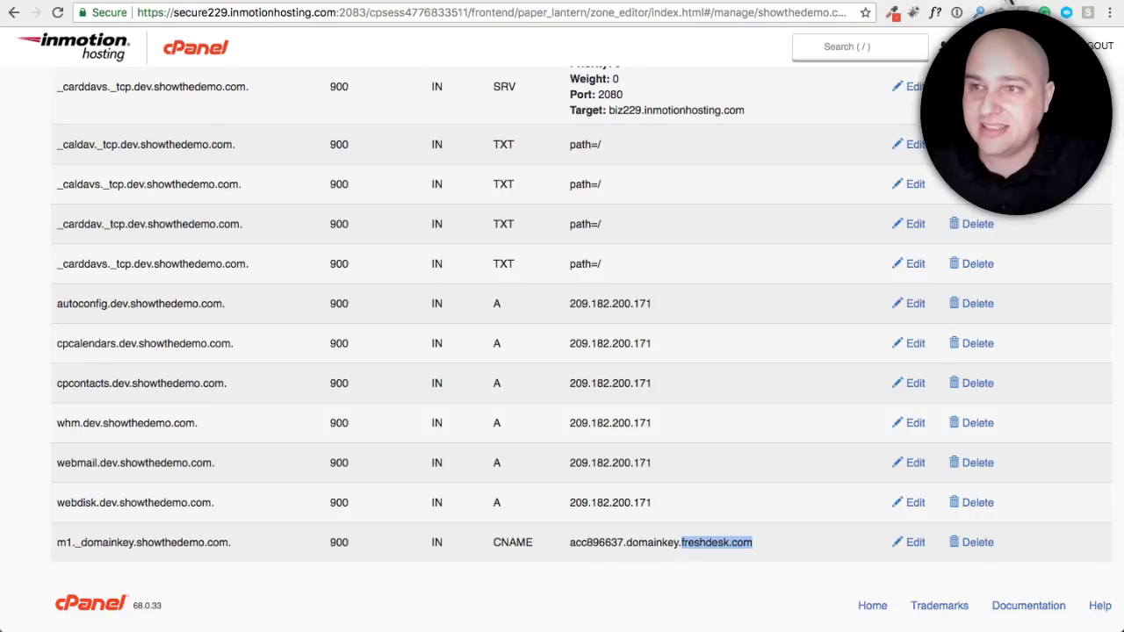
pyautogui.click(1008, 1)
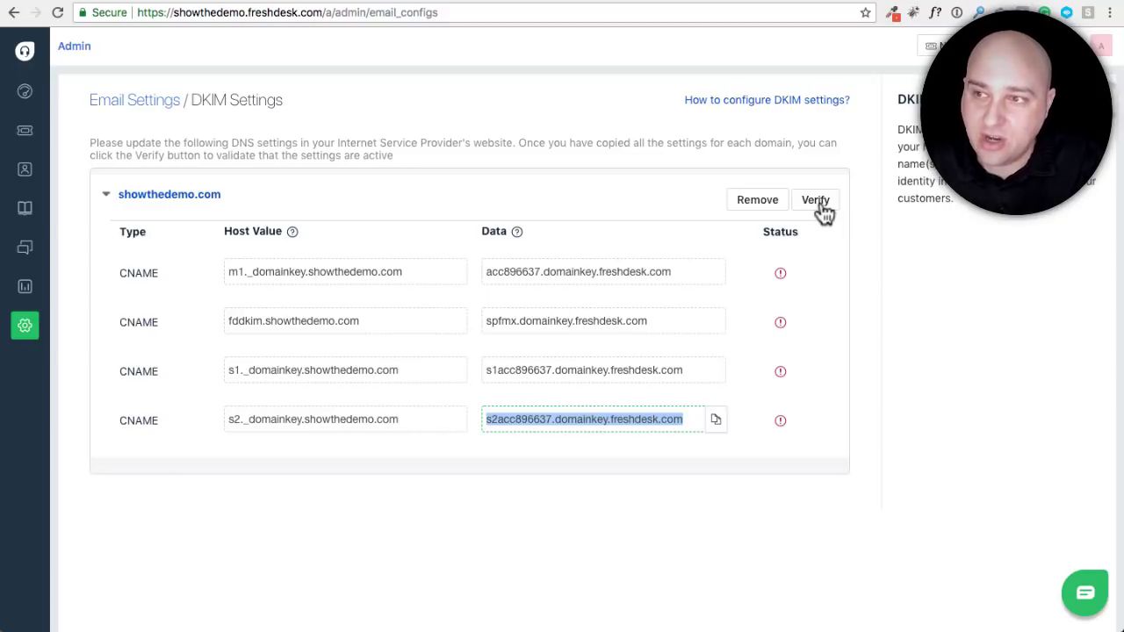
# Verify all four showthedemo.com DKIM CNAME records and return to the Admin page
pyautogui.click(818, 204)
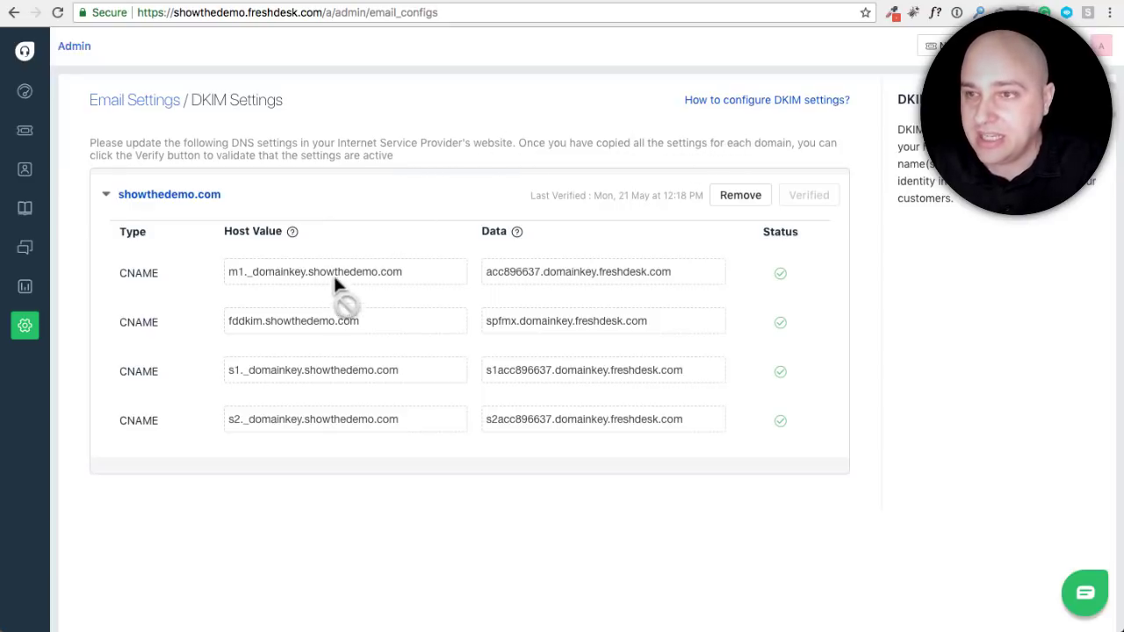
pyautogui.click(27, 334)
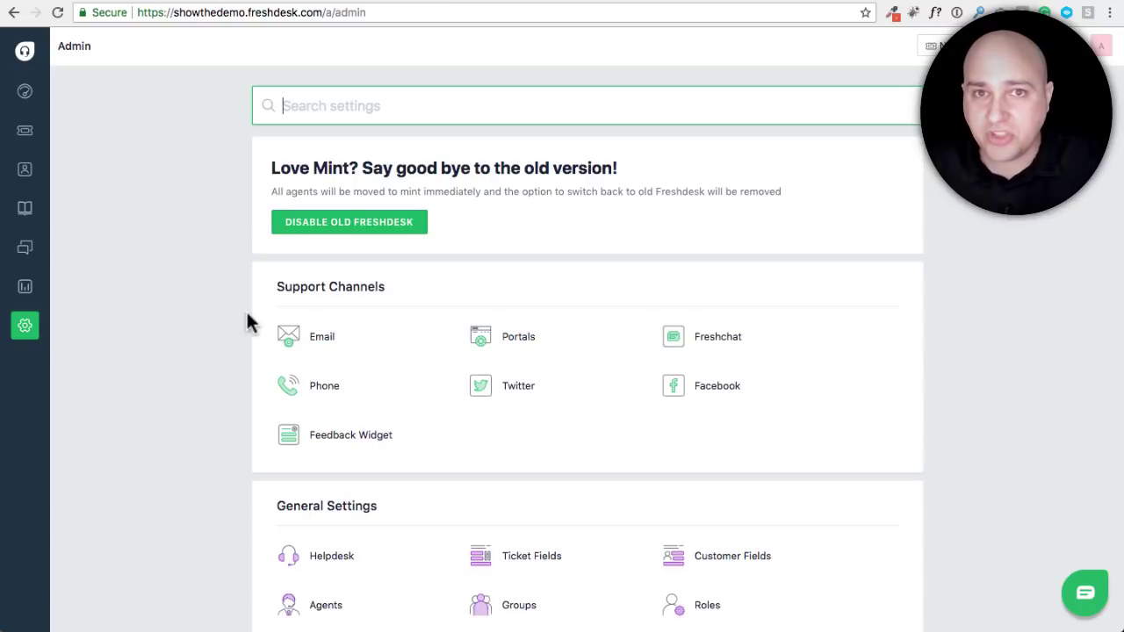
# Scroll the Admin page to Helpdesk Productivity and open Email Notifications
pyautogui.scroll(-5, 247, 314)
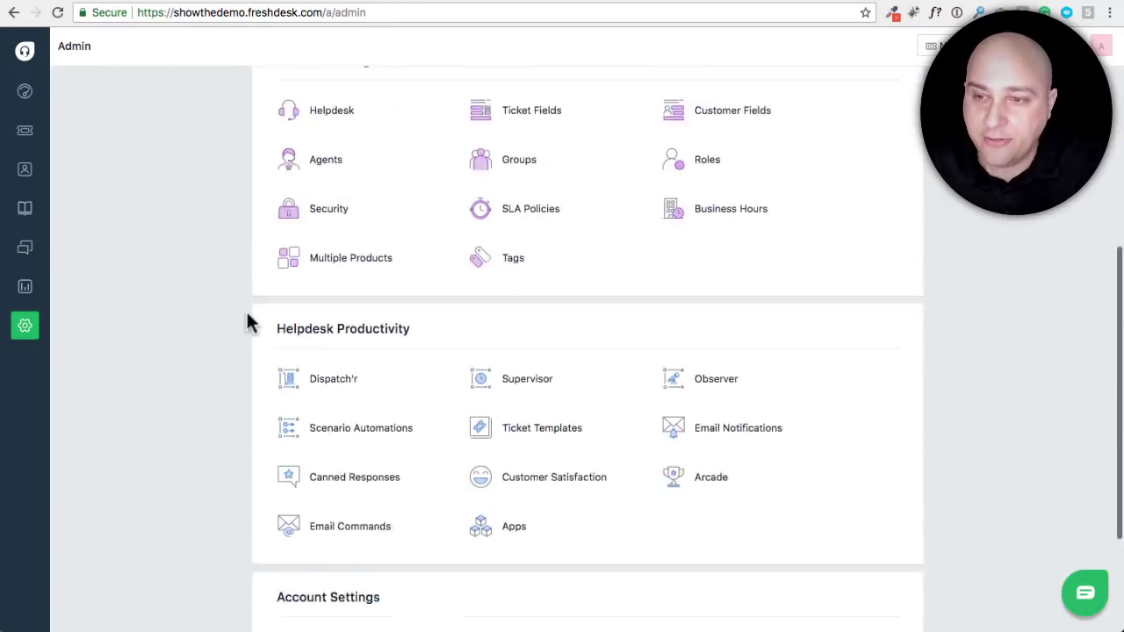
pyautogui.scroll(-2, 352, 320)
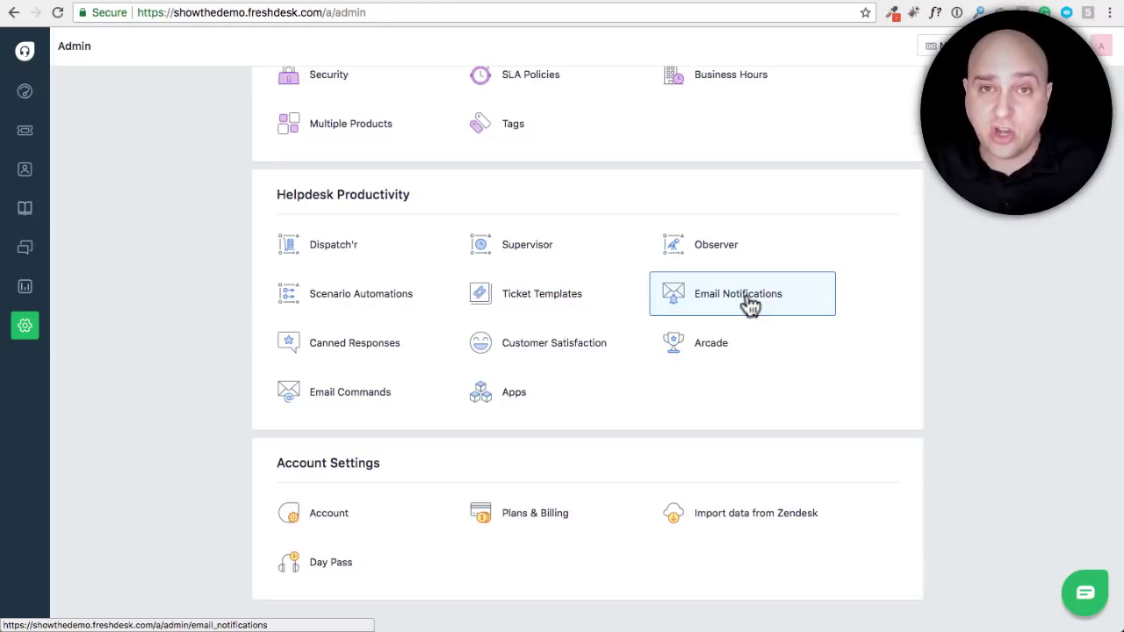
pyautogui.click(749, 303)
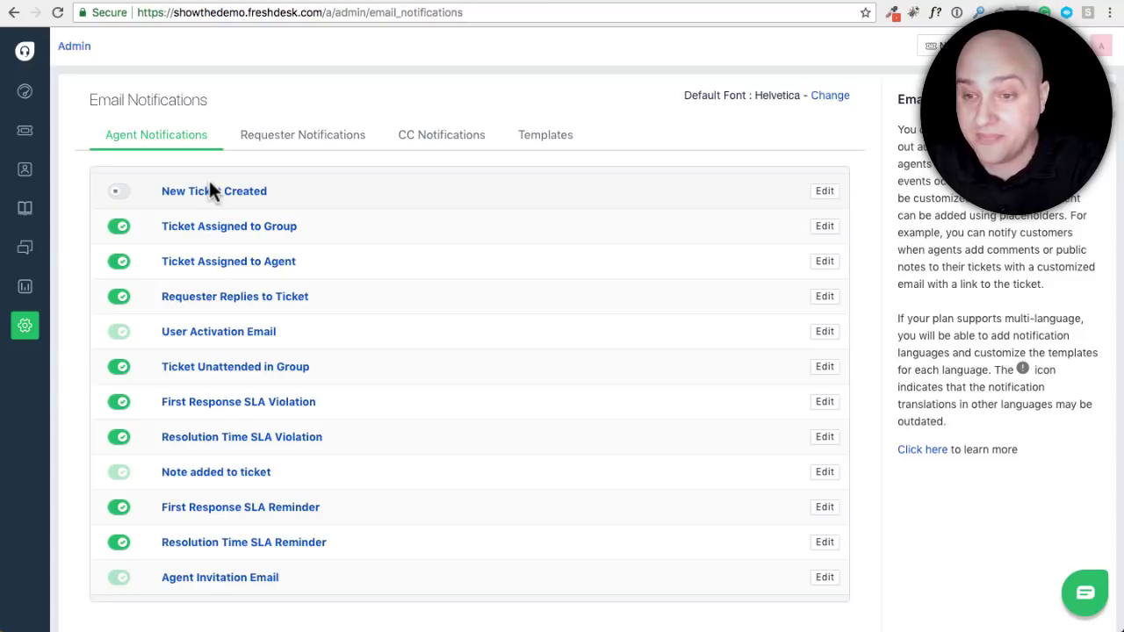
# Turn off group/agent assignment, requester reply, unattended-in-group and the four SLA violation/reminder notifications
pyautogui.click(116, 228)
pyautogui.click(118, 260)
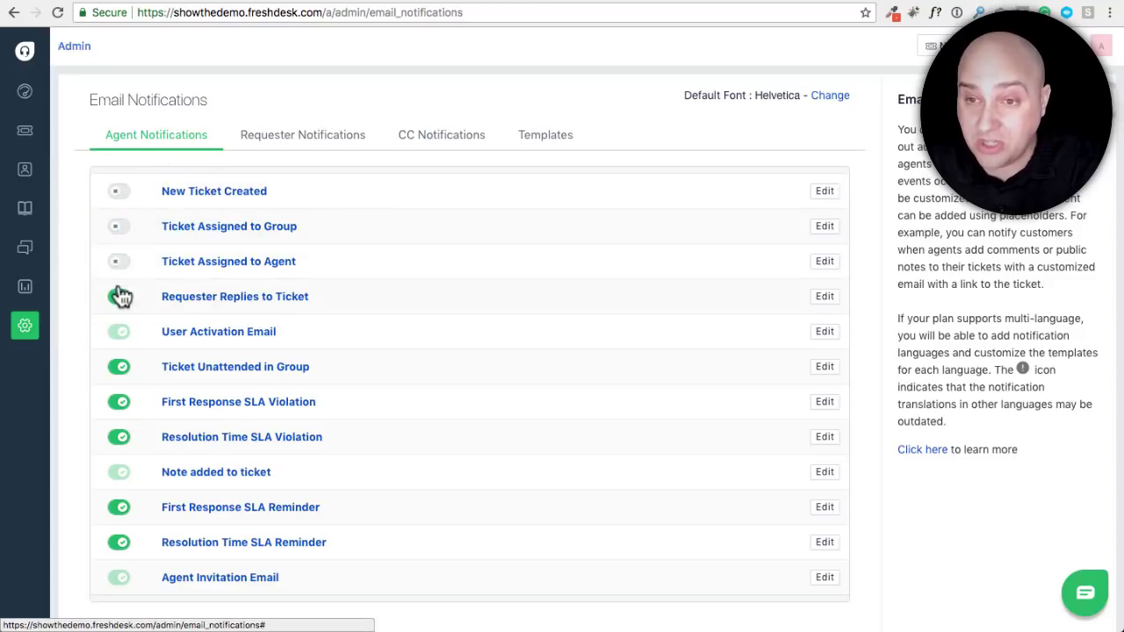
pyautogui.click(120, 296)
pyautogui.click(119, 369)
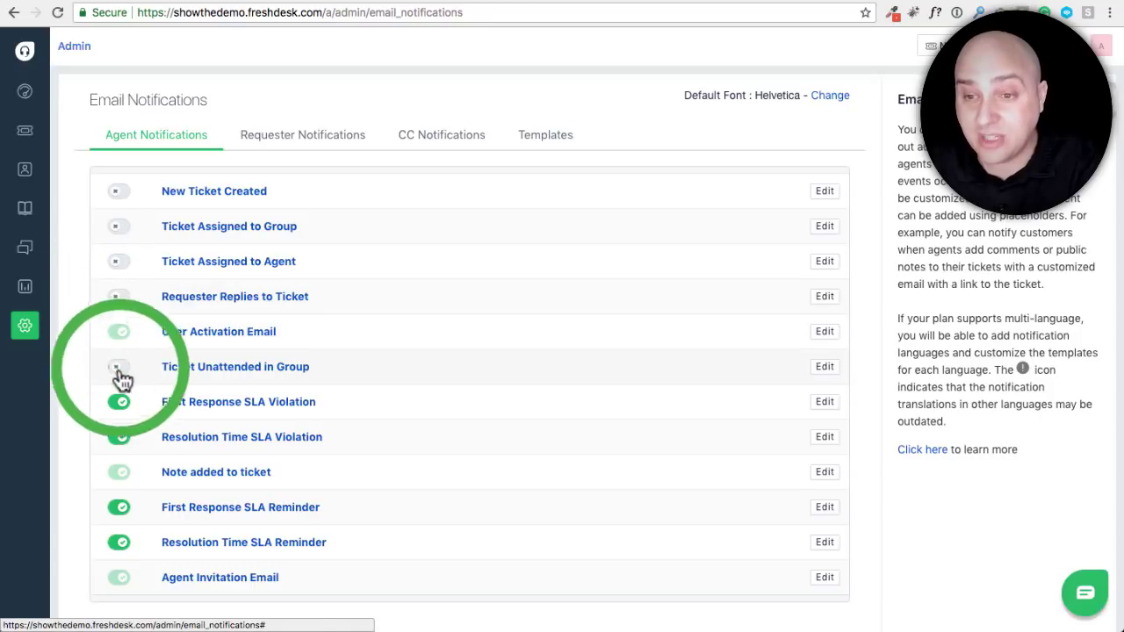
pyautogui.click(118, 402)
pyautogui.click(117, 438)
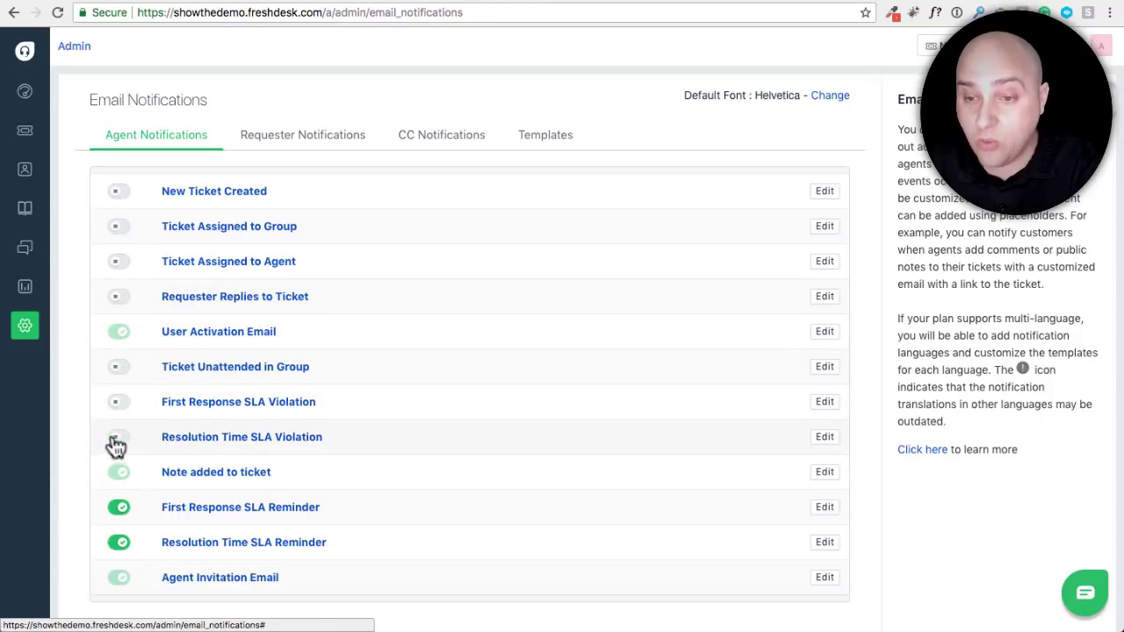
pyautogui.click(117, 508)
pyautogui.click(118, 543)
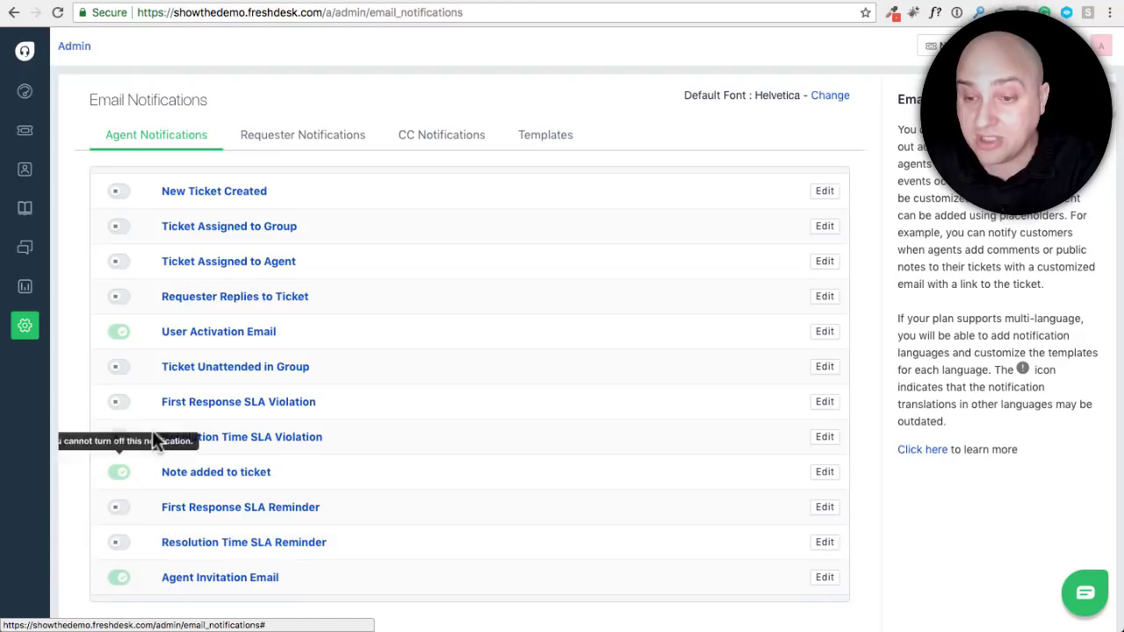
pyautogui.click(268, 145)
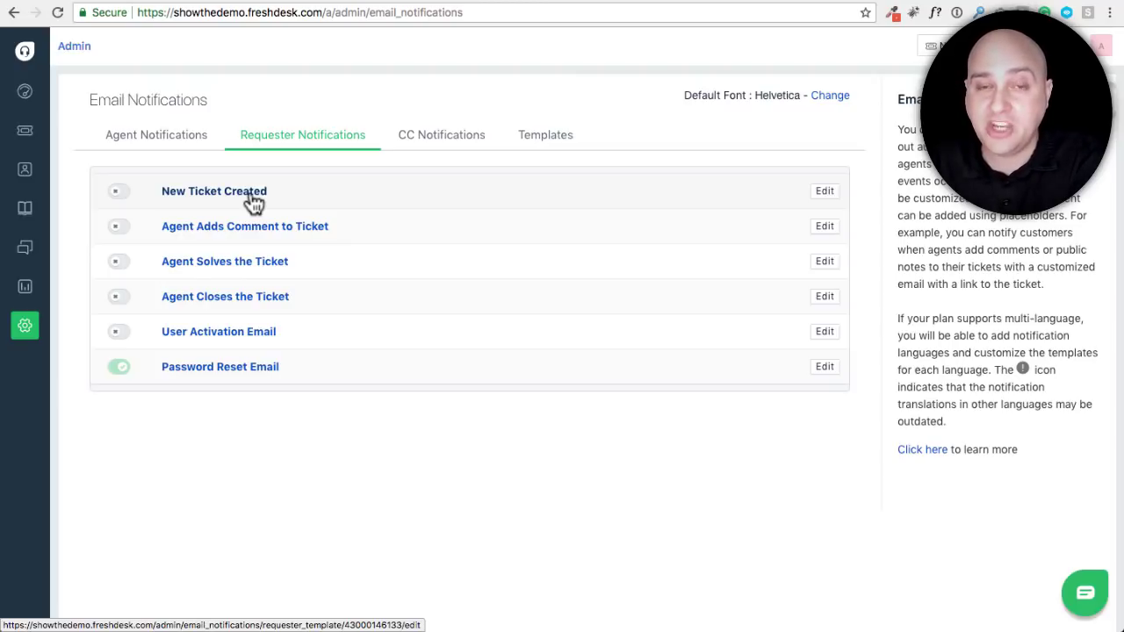
# Enable the New Ticket Created requester email and review its {{ticket.requester.name}} and {{ticket.url}} placeholders
pyautogui.click(118, 193)
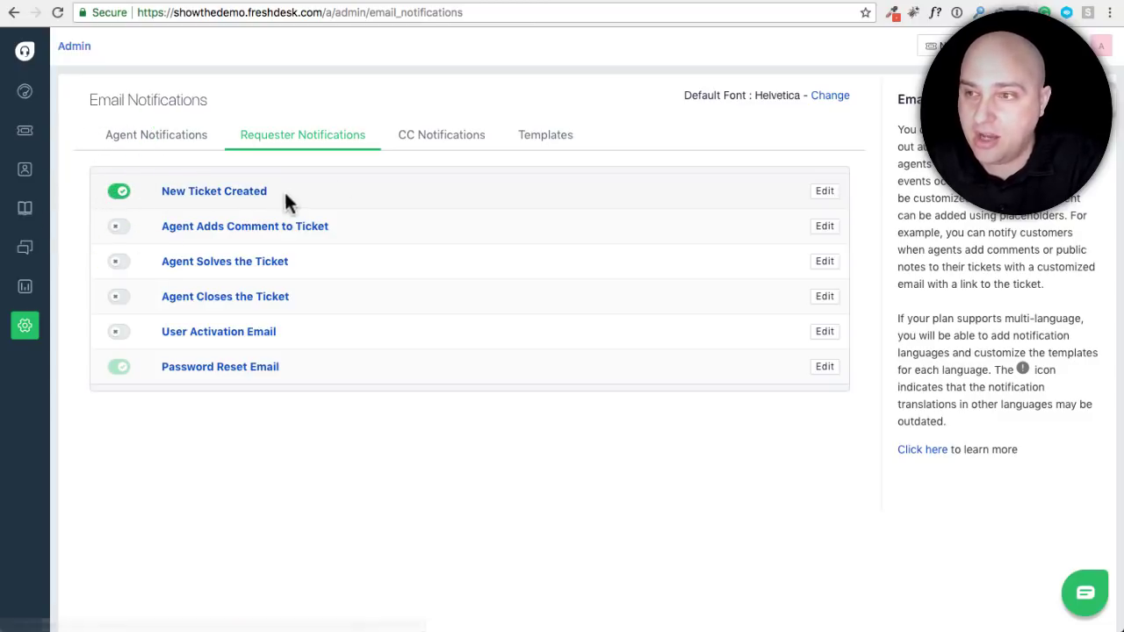
pyautogui.click(825, 191)
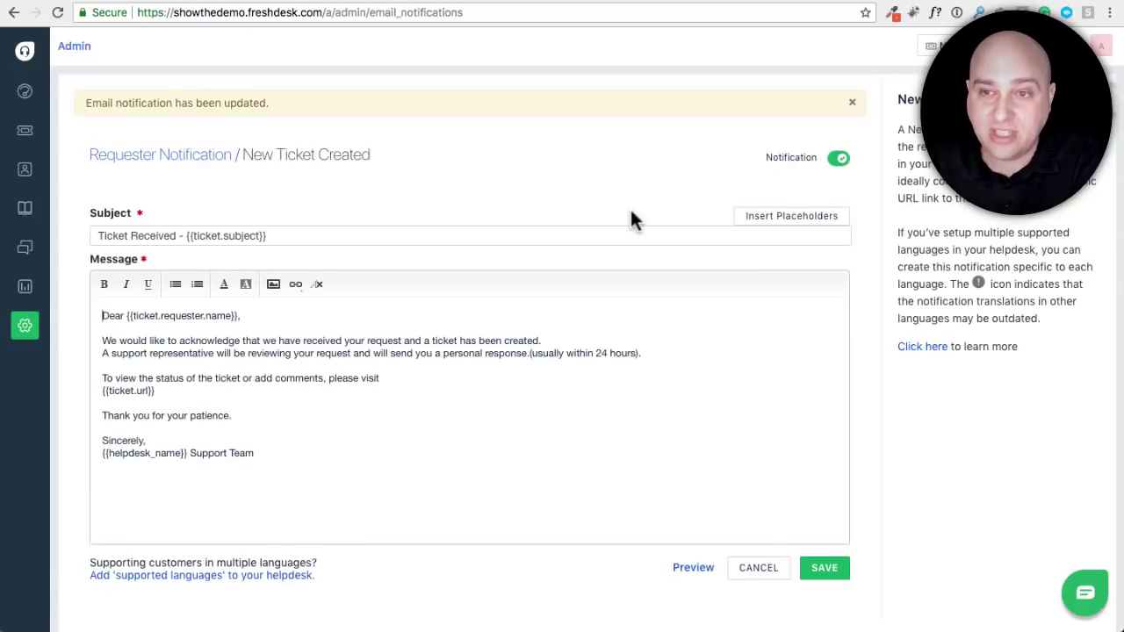
pyautogui.click(259, 416)
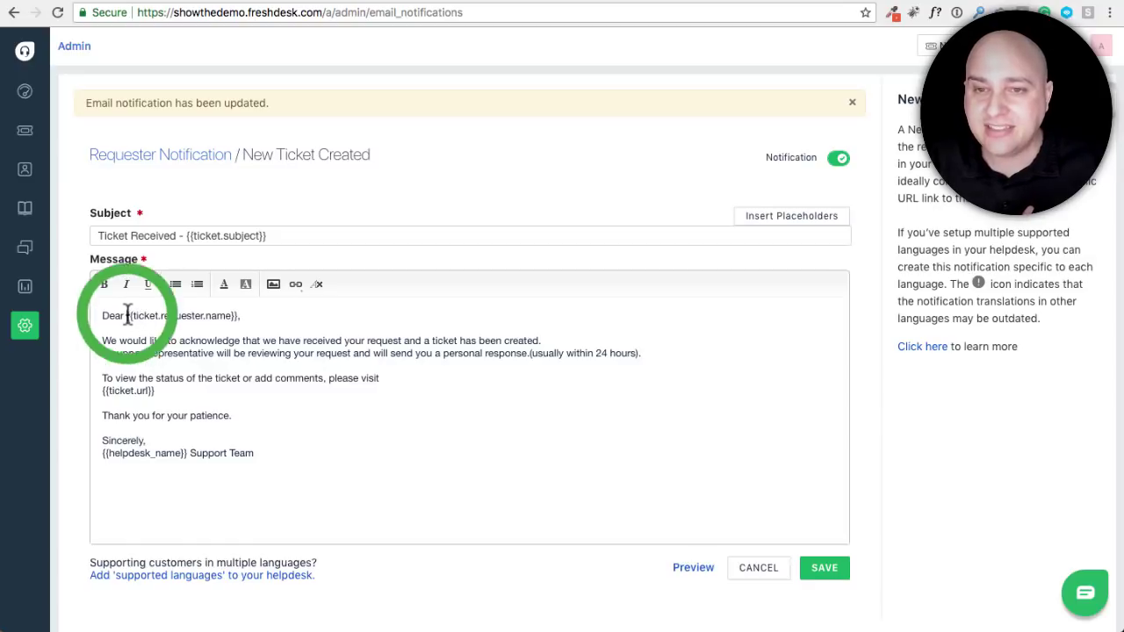
pyautogui.moveTo(127, 316); pyautogui.dragTo(242, 315)
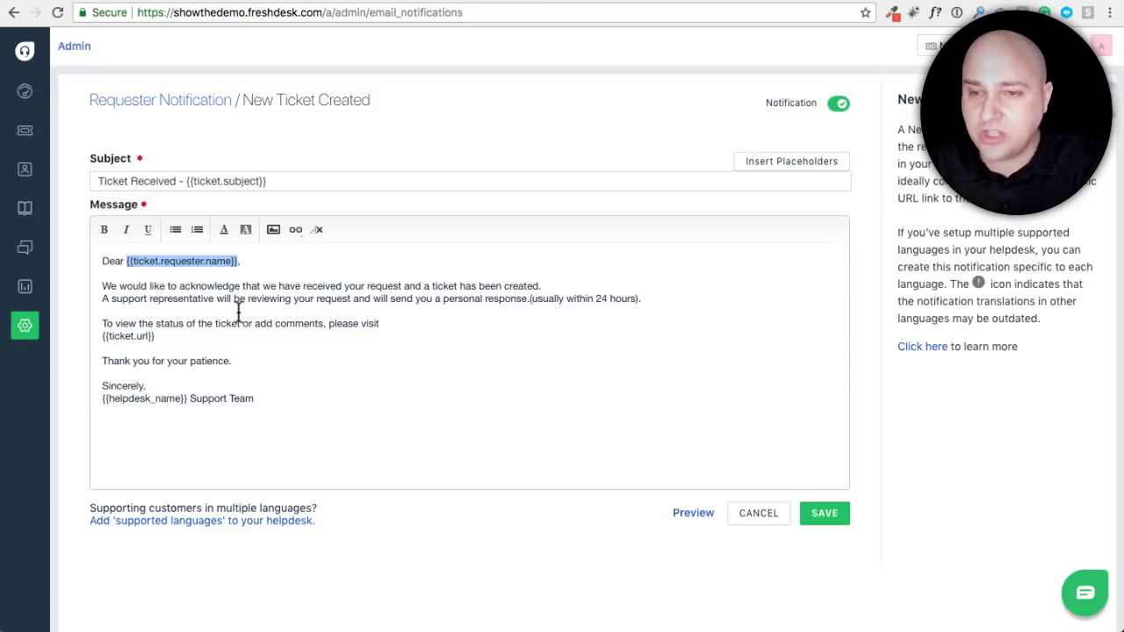
pyautogui.click(165, 336)
pyautogui.moveTo(165, 337); pyautogui.dragTo(103, 336)
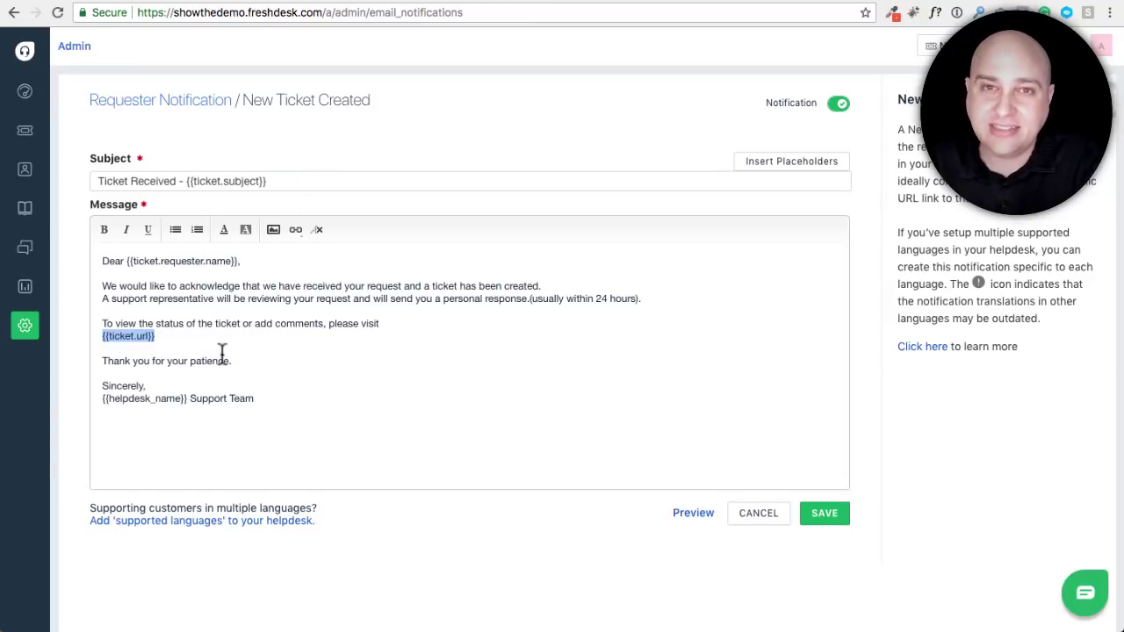
# Browse the available placeholder list, then save the New Ticket Created template
pyautogui.click(787, 171)
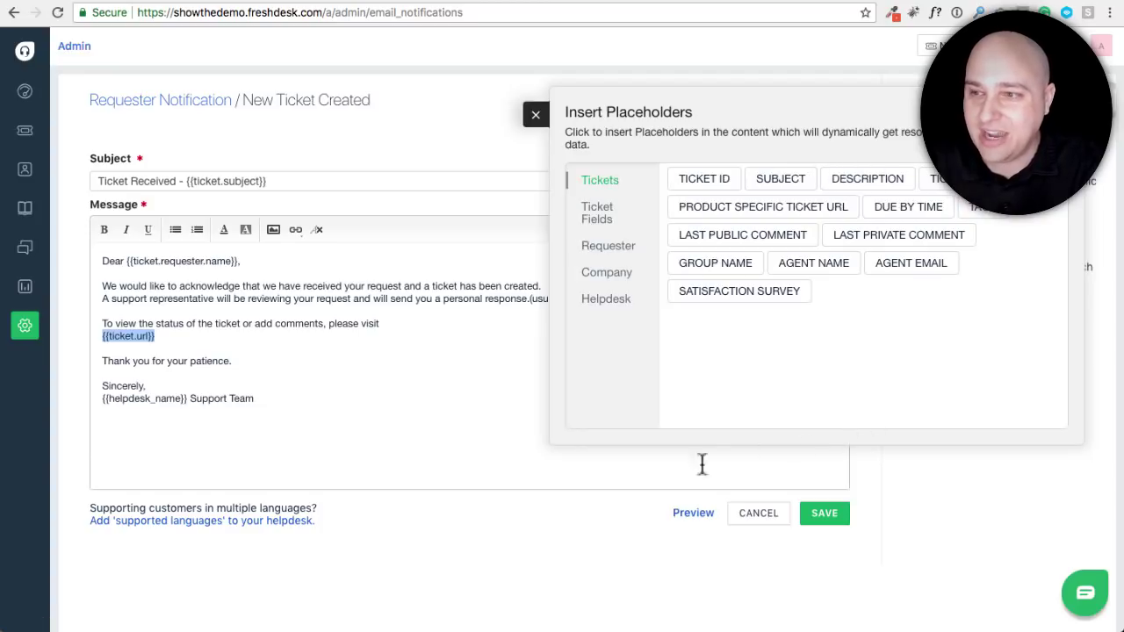
pyautogui.click(465, 459)
pyautogui.click(535, 115)
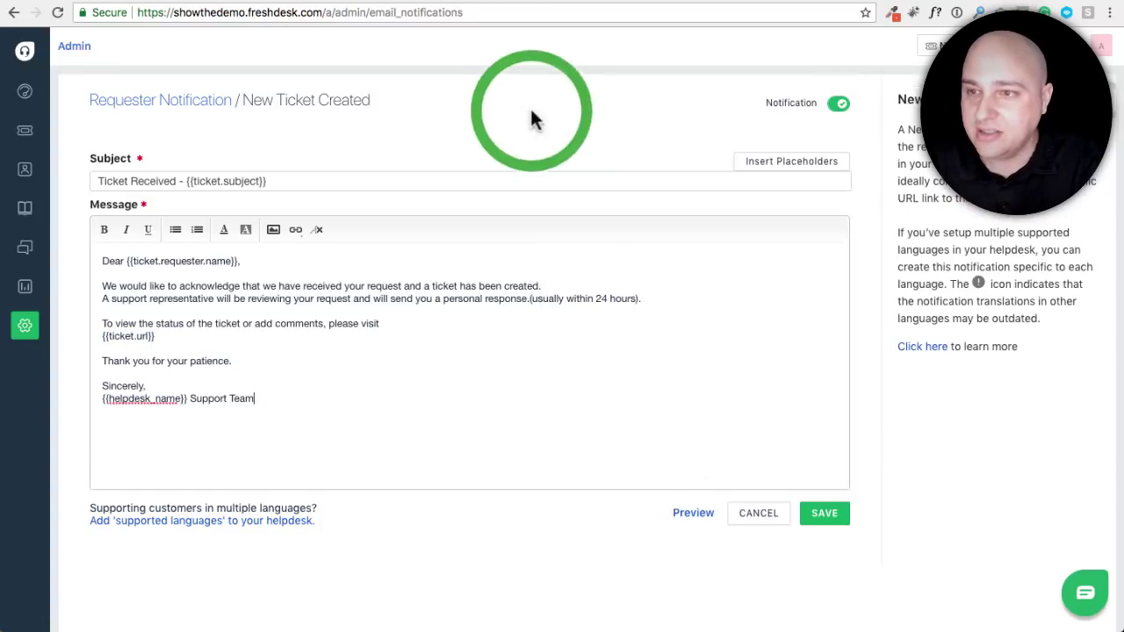
pyautogui.click(823, 516)
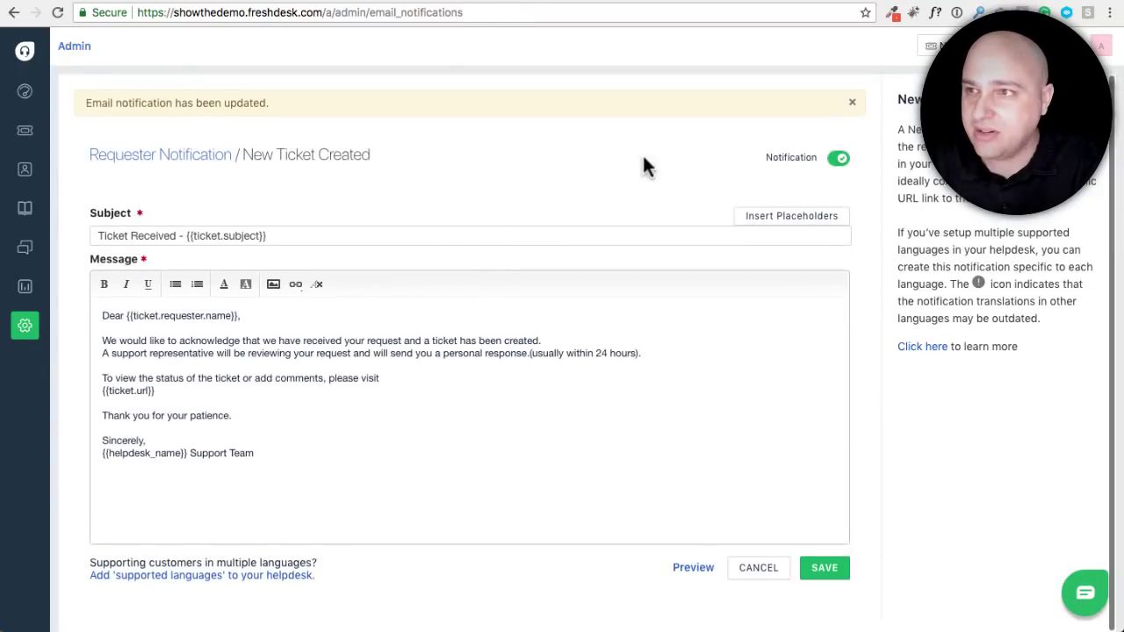
pyautogui.click(25, 326)
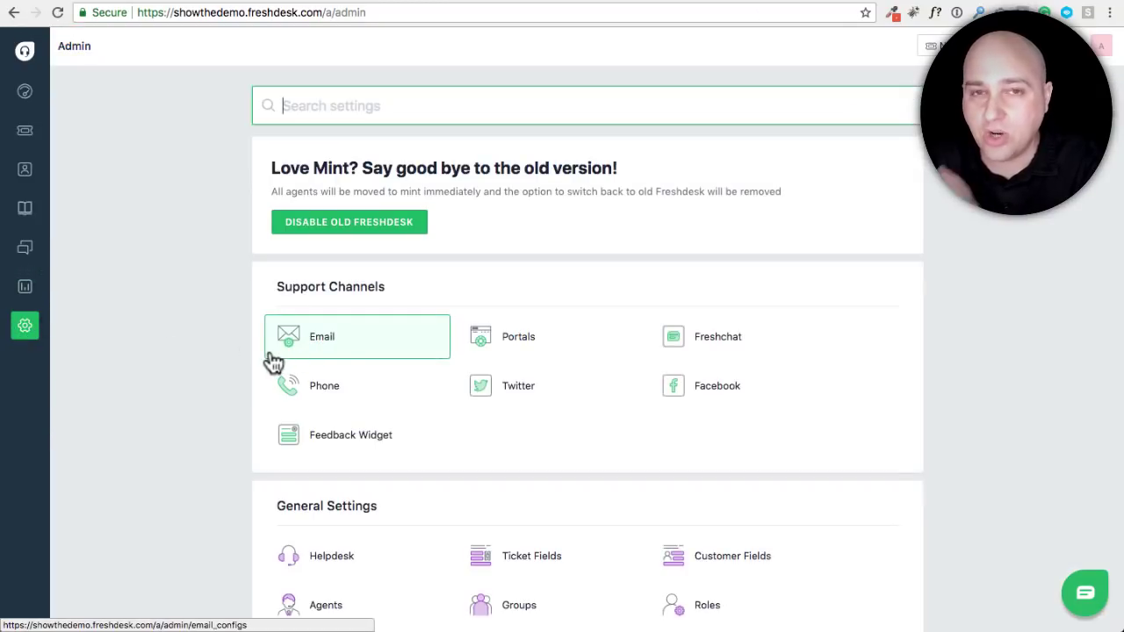
pyautogui.scroll(-5, 272, 360)
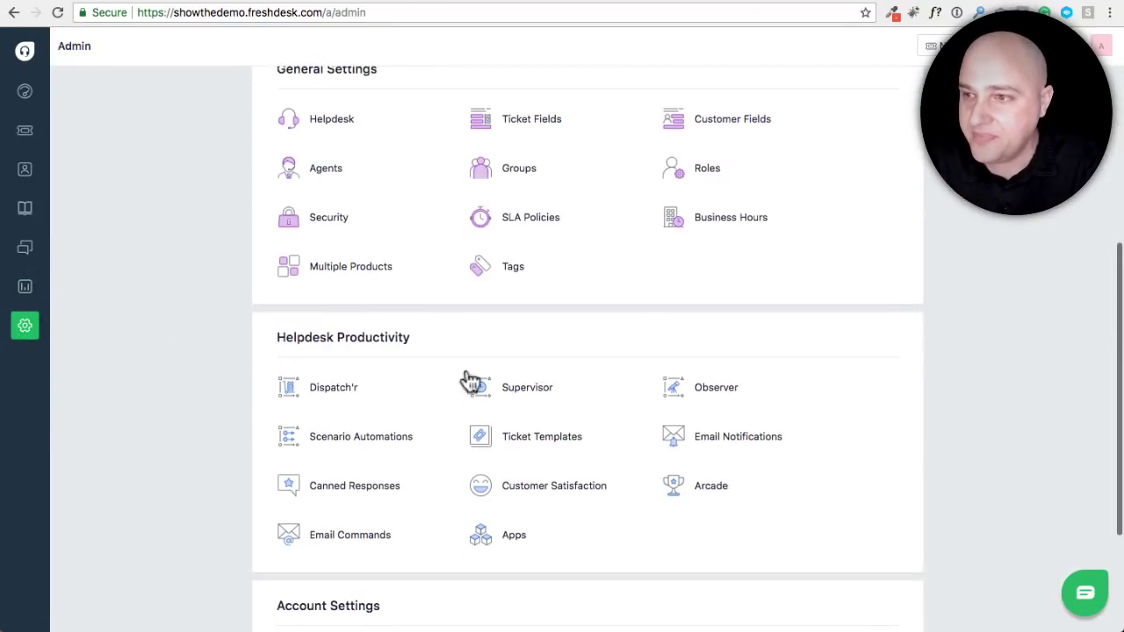
pyautogui.scroll(-2, 700, 329)
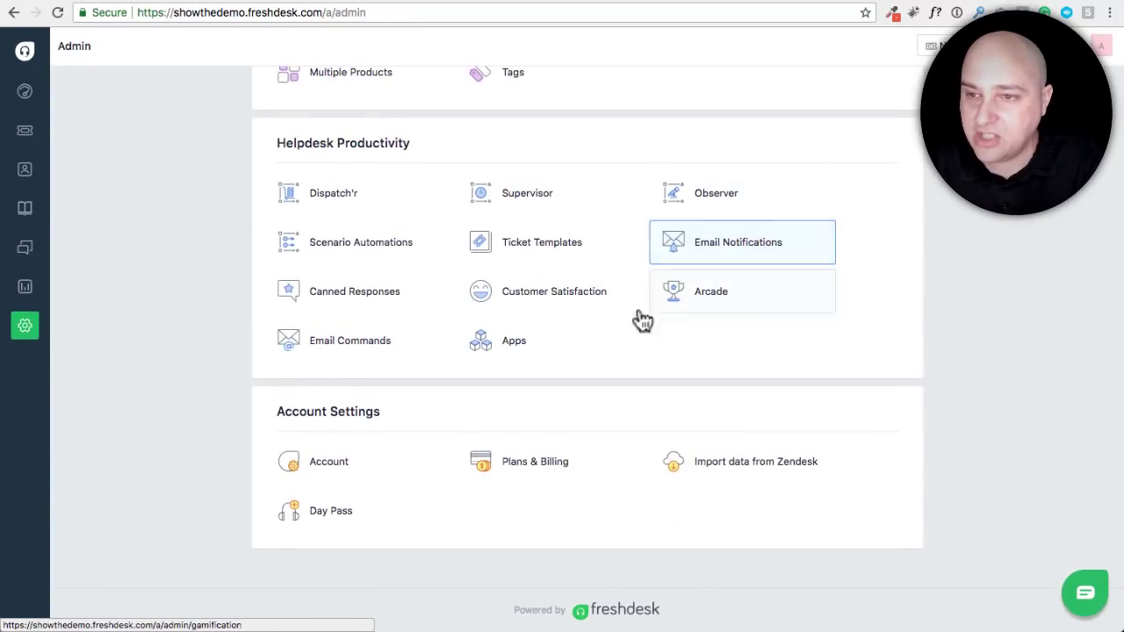
pyautogui.click(349, 302)
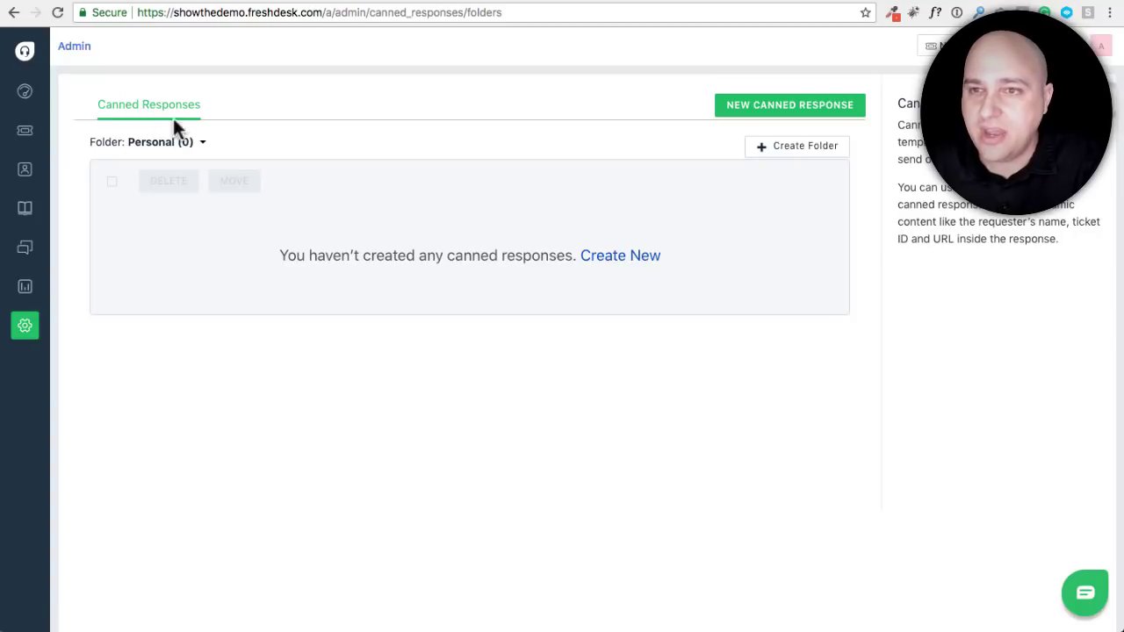
pyautogui.click(21, 337)
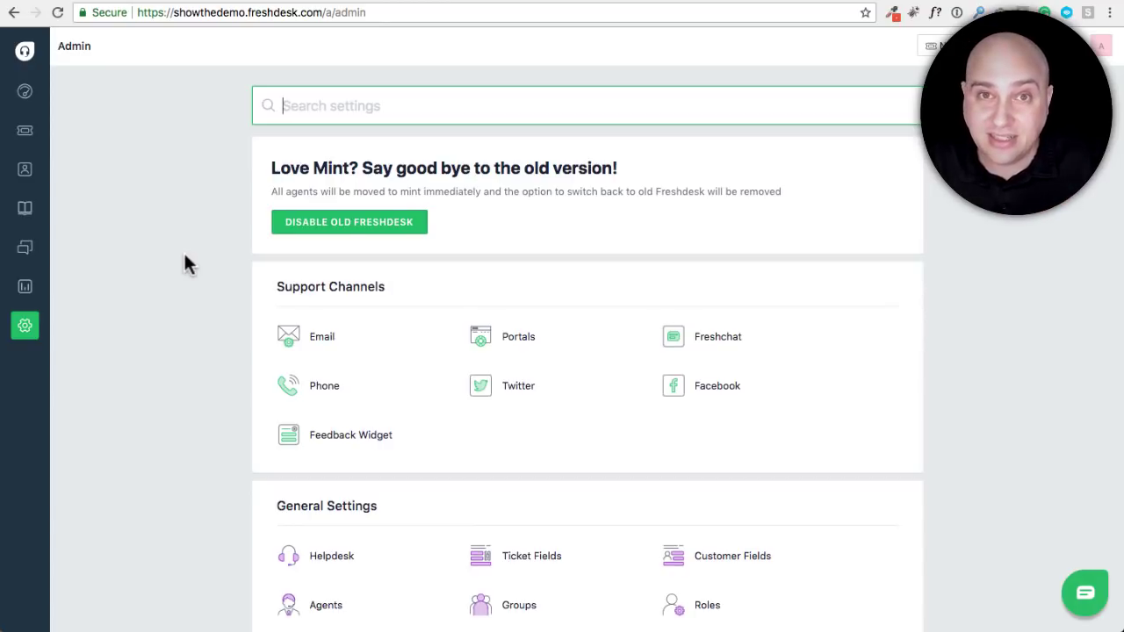
# Close the Mail message and open the ticket list showing new ticket #4
pyautogui.click(186, 228)
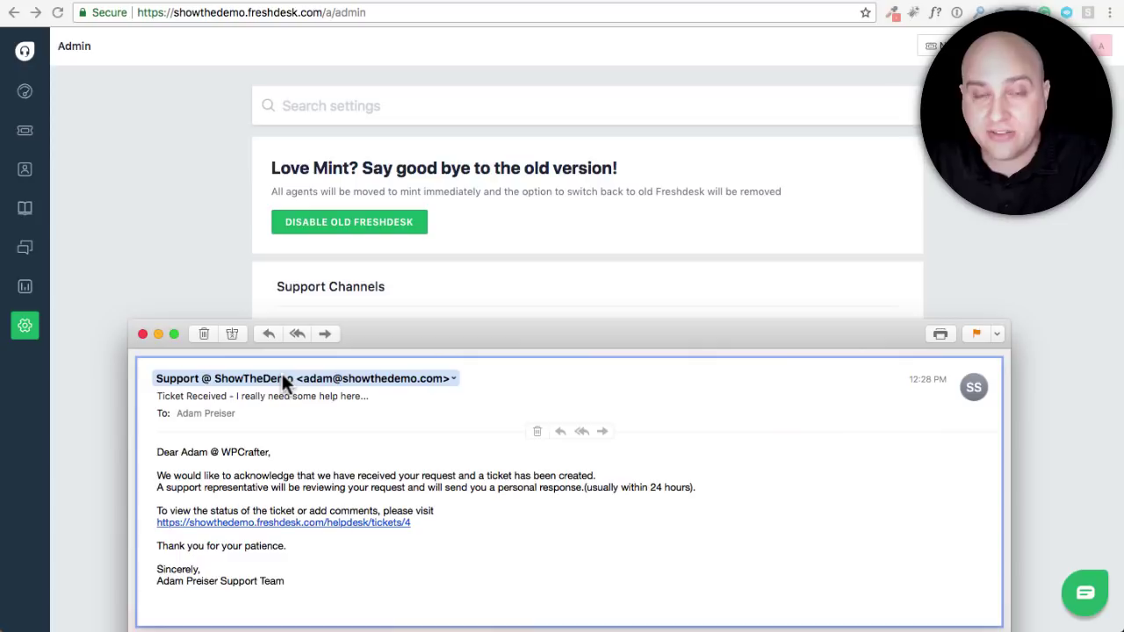
pyautogui.click(136, 233)
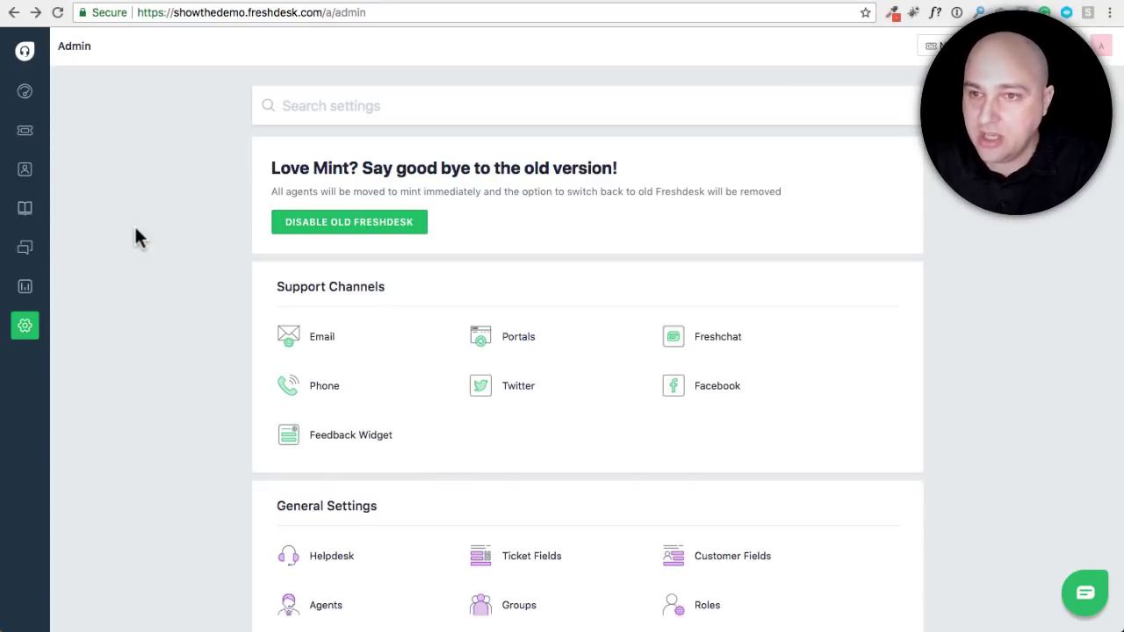
pyautogui.click(30, 139)
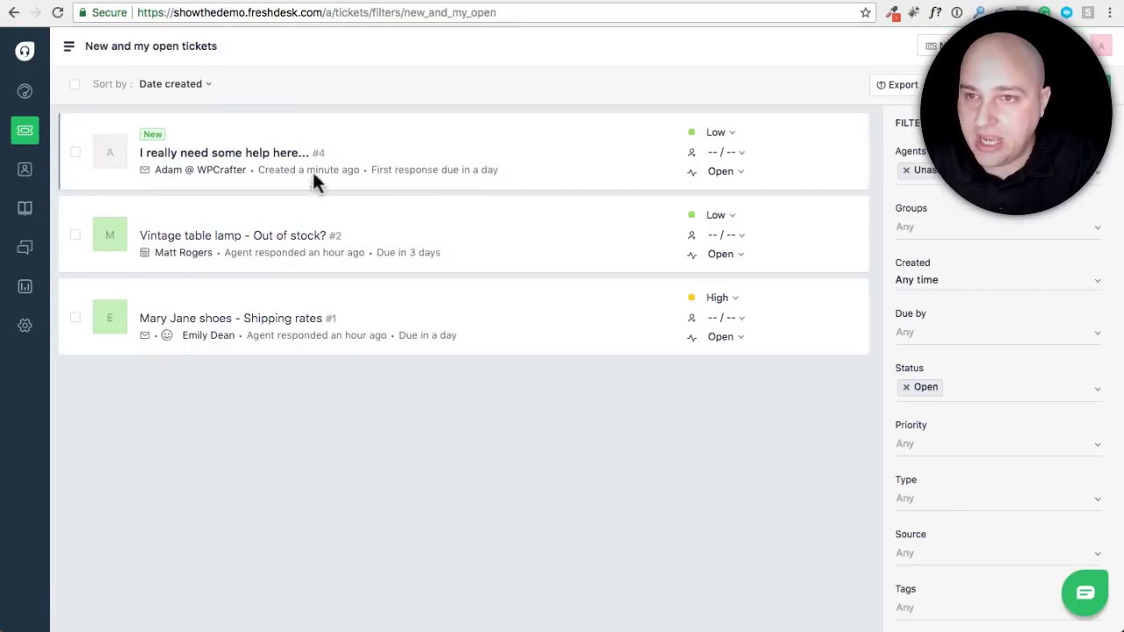
# Open ticket #4 and start a reply with the prefilled greeting and ticket link
pyautogui.moveTo(297, 158)
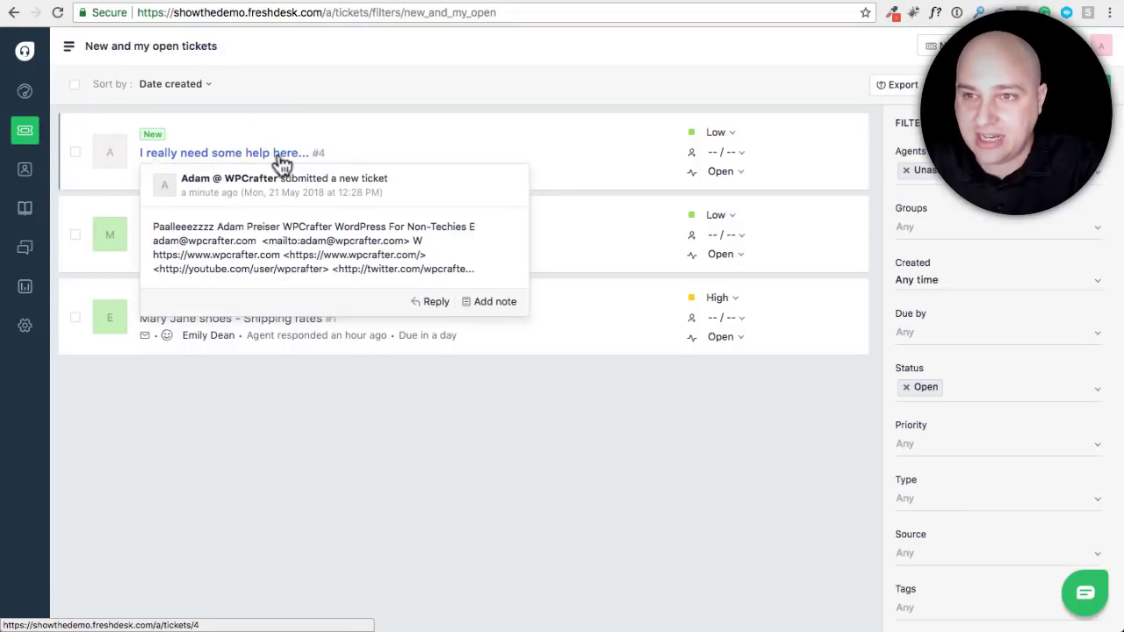
pyautogui.click(247, 155)
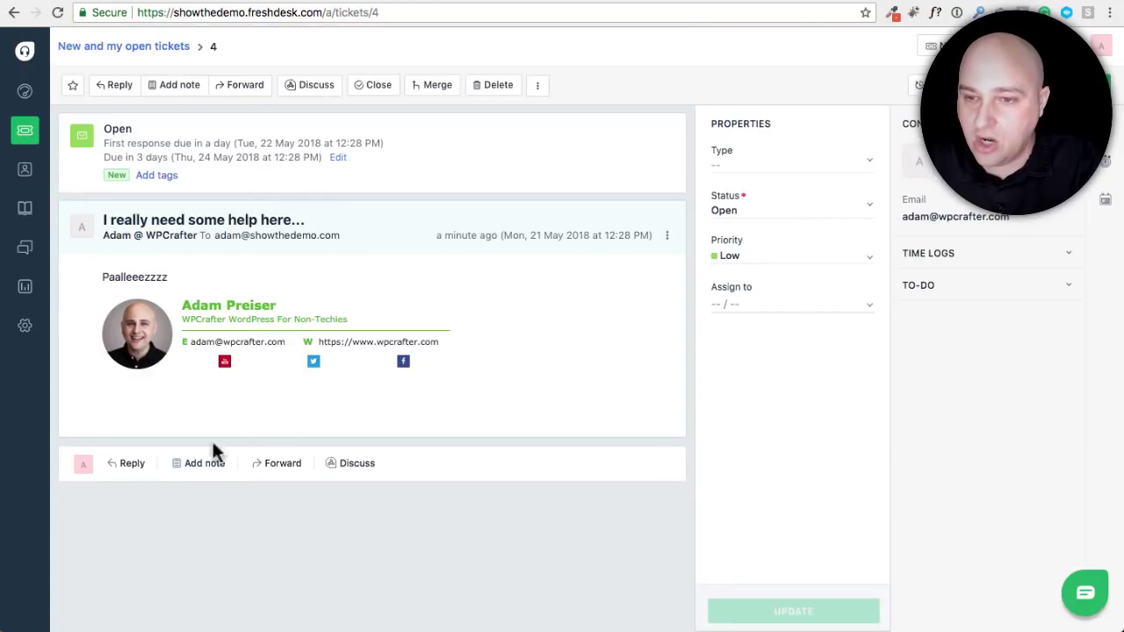
pyautogui.click(130, 465)
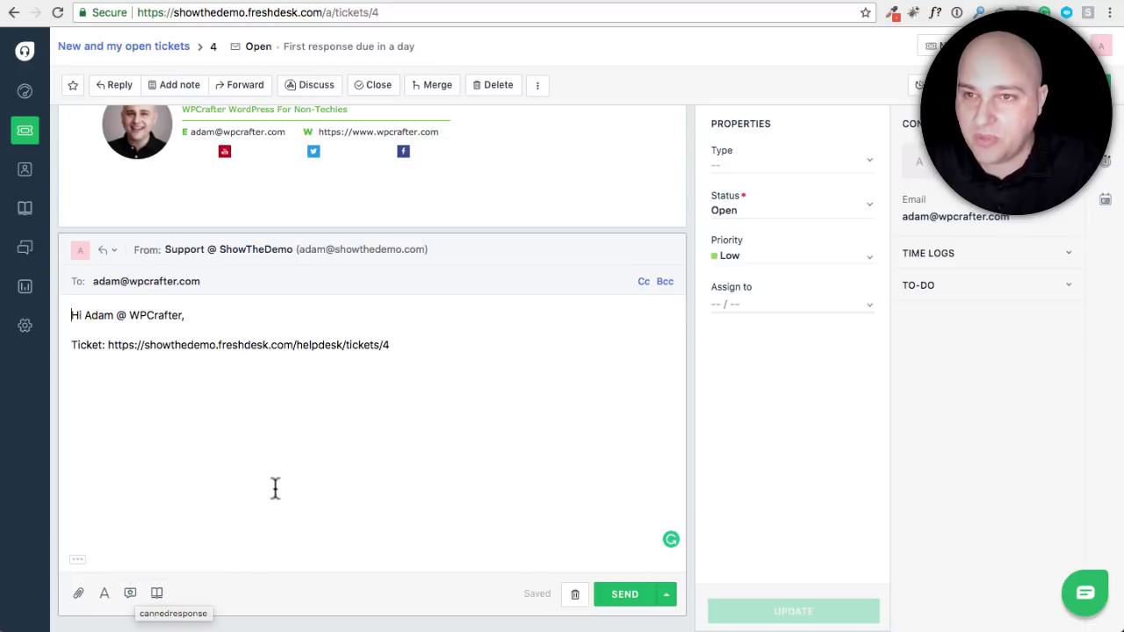
pyautogui.scroll(3, 326, 484)
pyautogui.scroll(-1, 327, 481)
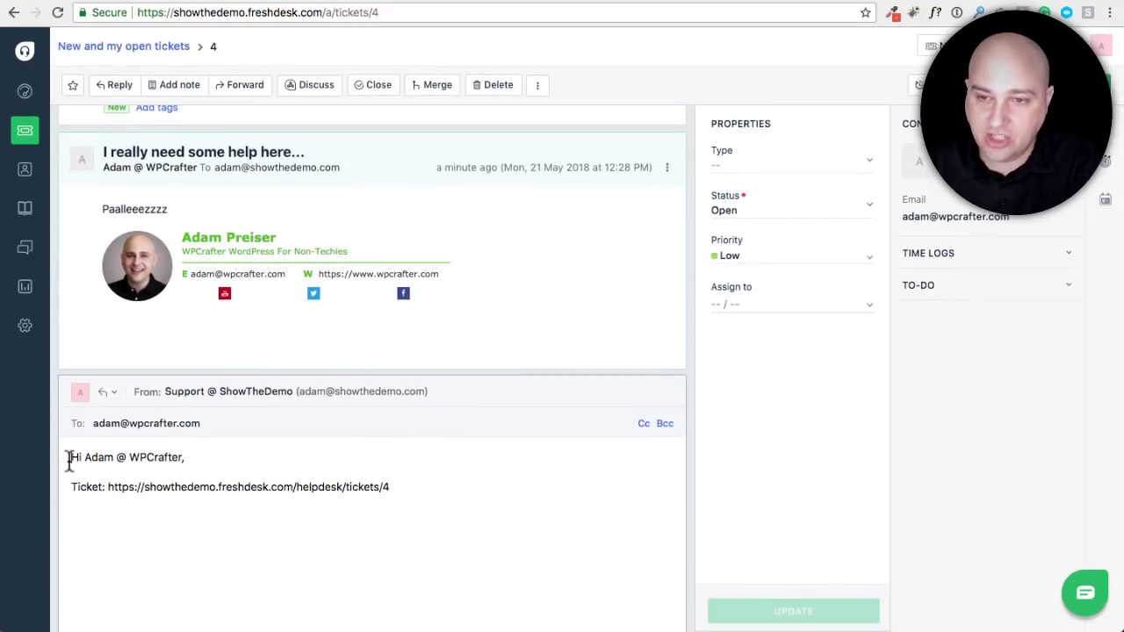
pyautogui.moveTo(70, 459); pyautogui.dragTo(105, 522)
pyautogui.click(262, 524)
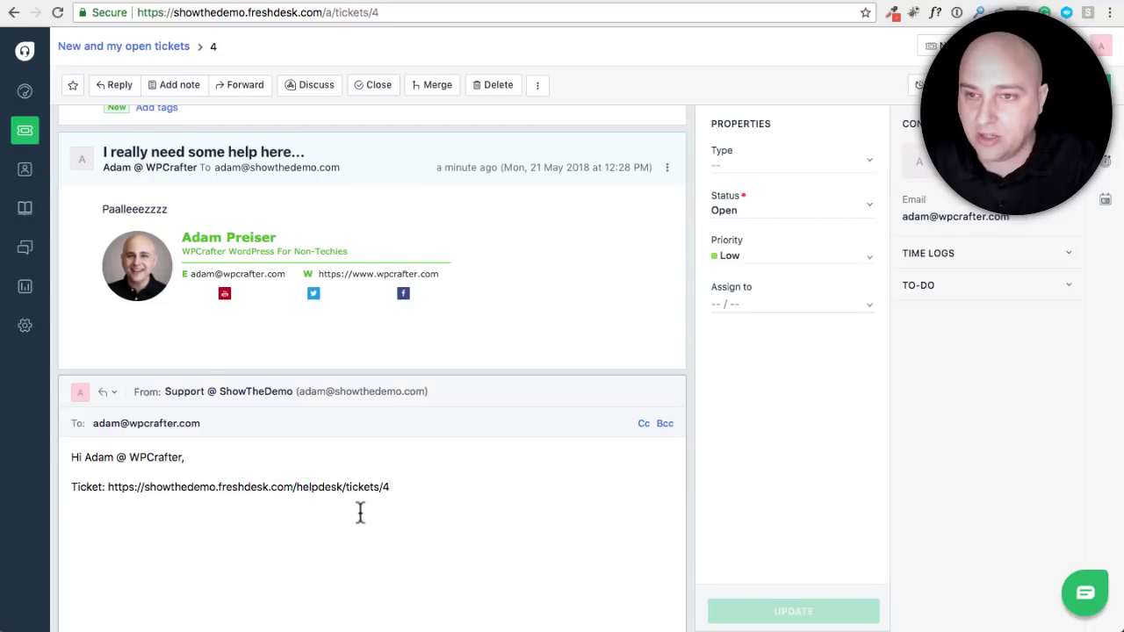
pyautogui.scroll(1, 352, 501)
# Reopen ticket #4 to confirm the saved draft and review the send-and-set-status options
pyautogui.click(24, 138)
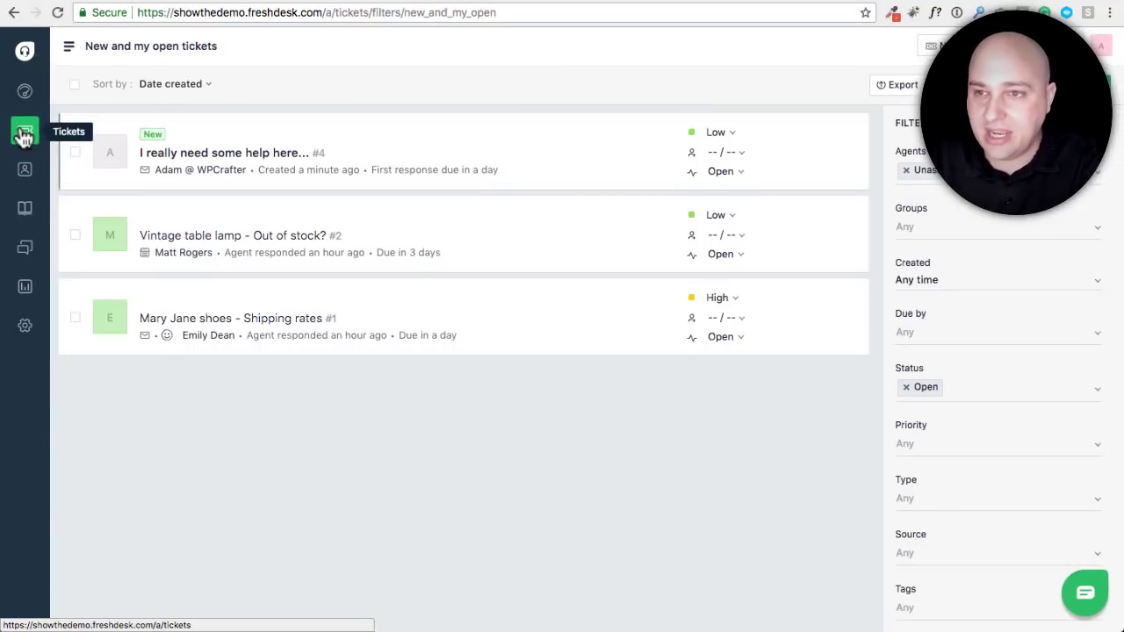
pyautogui.click(224, 156)
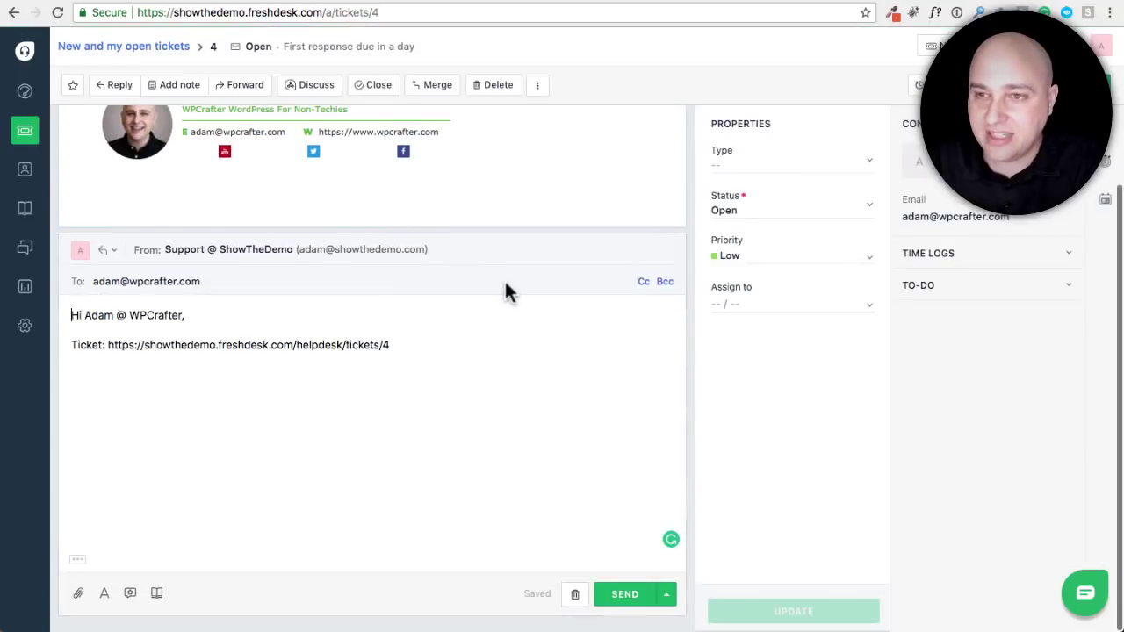
pyautogui.click(667, 596)
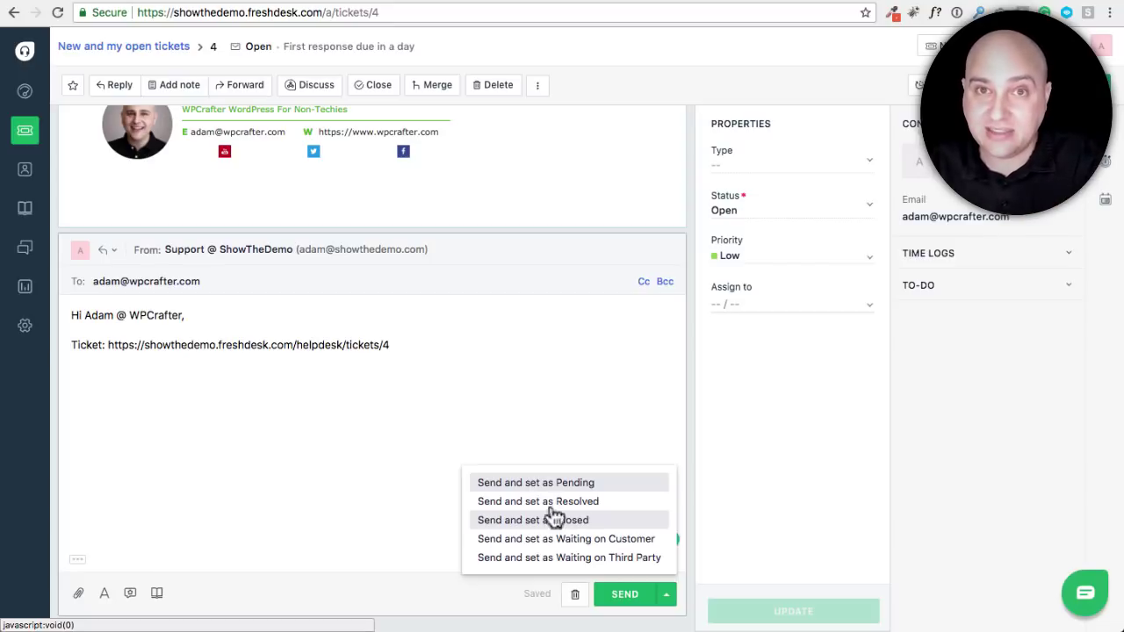
pyautogui.click(23, 95)
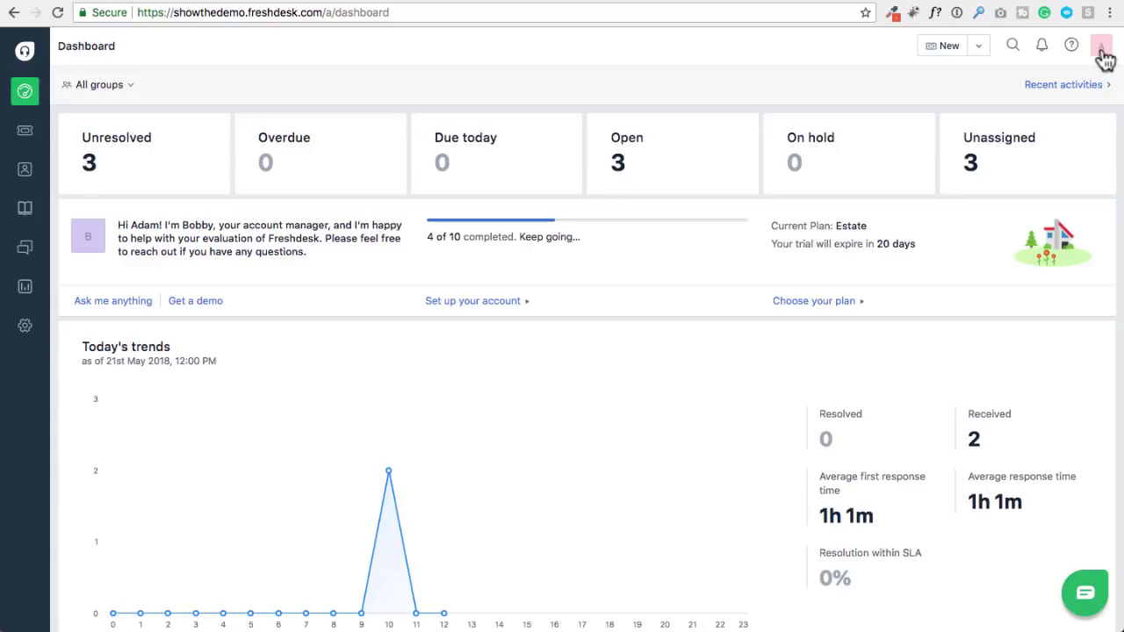
# Choose Switch to the old Freshdesk from the profile menu and confirm with Switch
pyautogui.click(1101, 51)
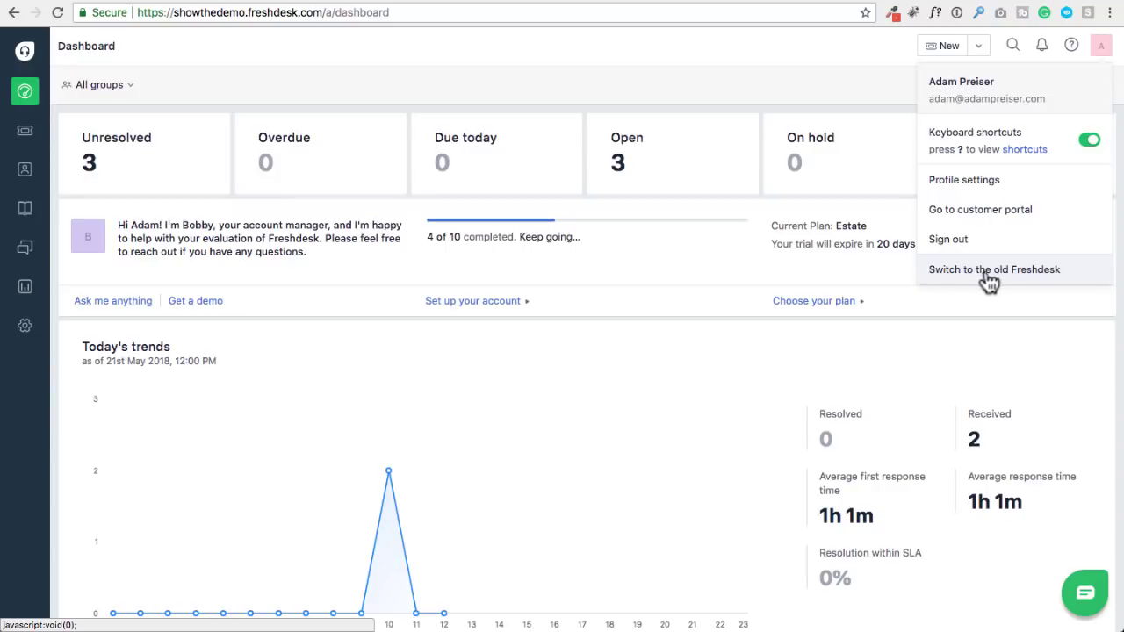
pyautogui.click(997, 279)
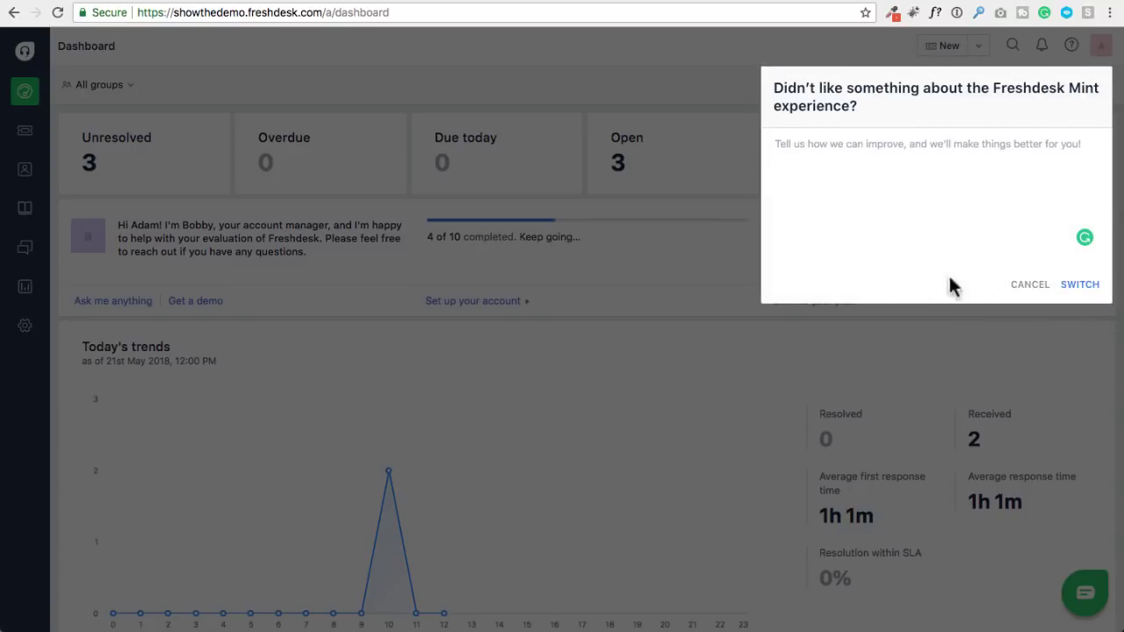
pyautogui.click(1079, 287)
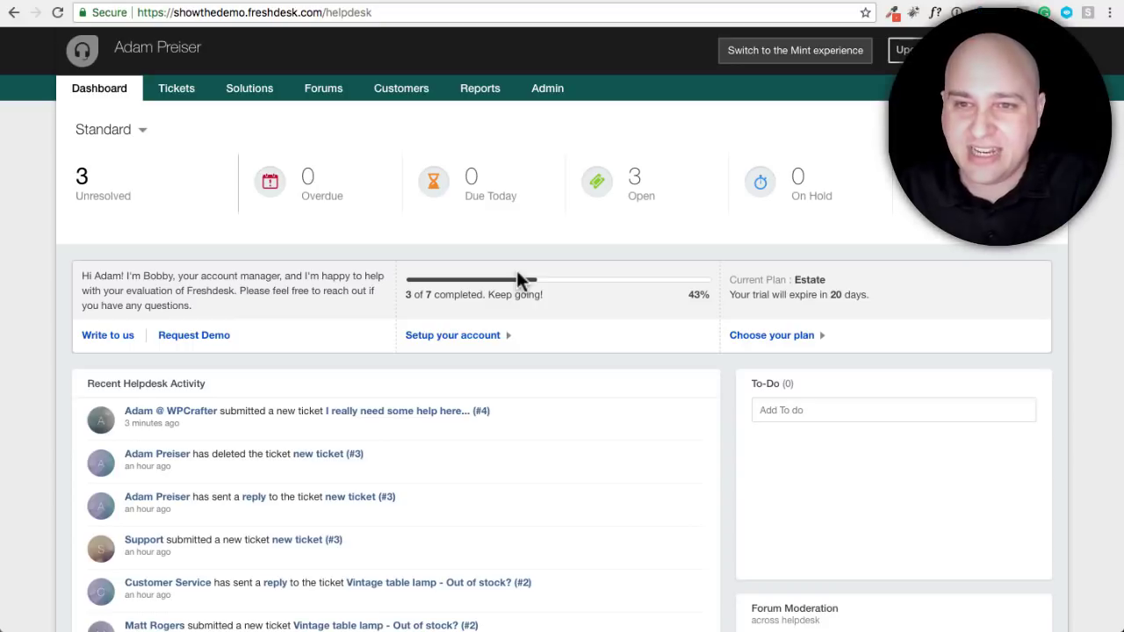
# View the ticket list in the old Freshdesk interface, then go to its Admin page
pyautogui.click(171, 101)
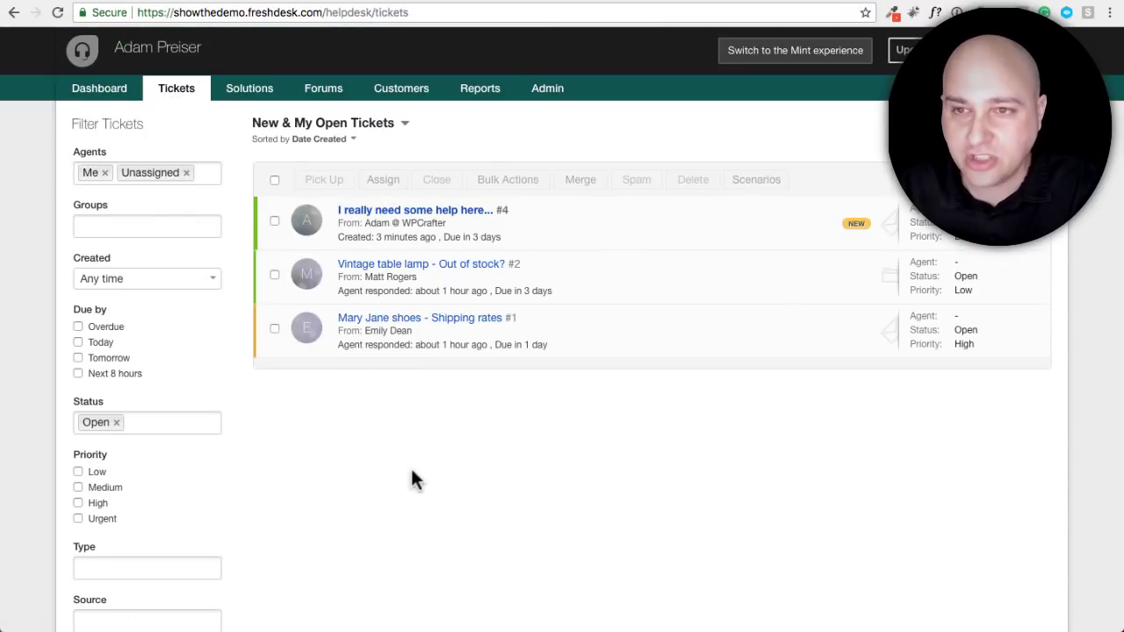
pyautogui.click(537, 97)
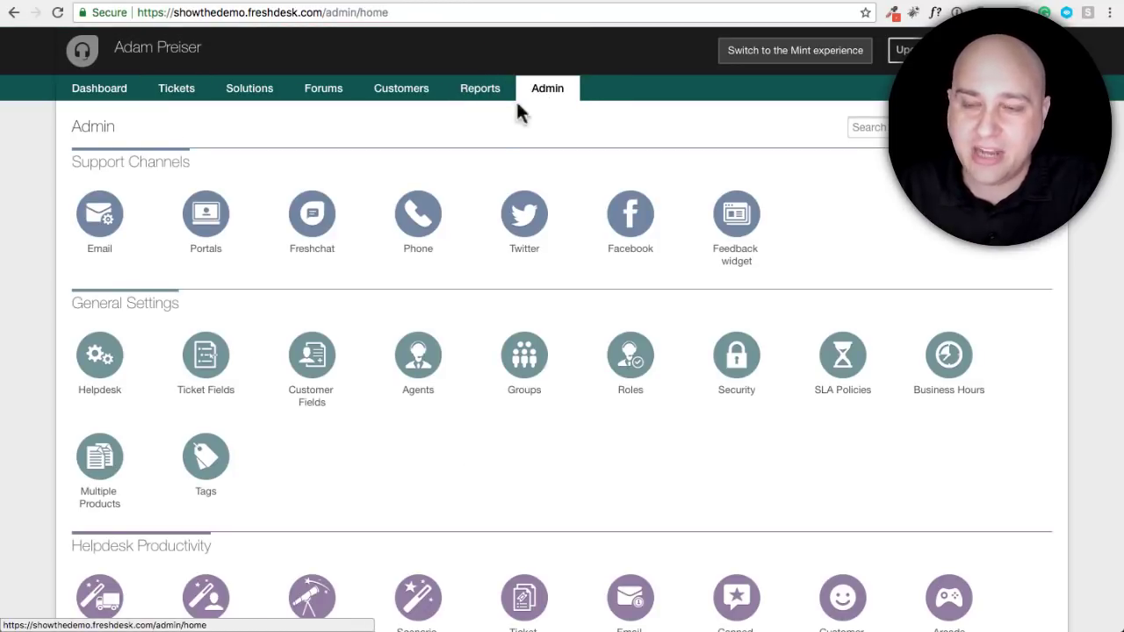